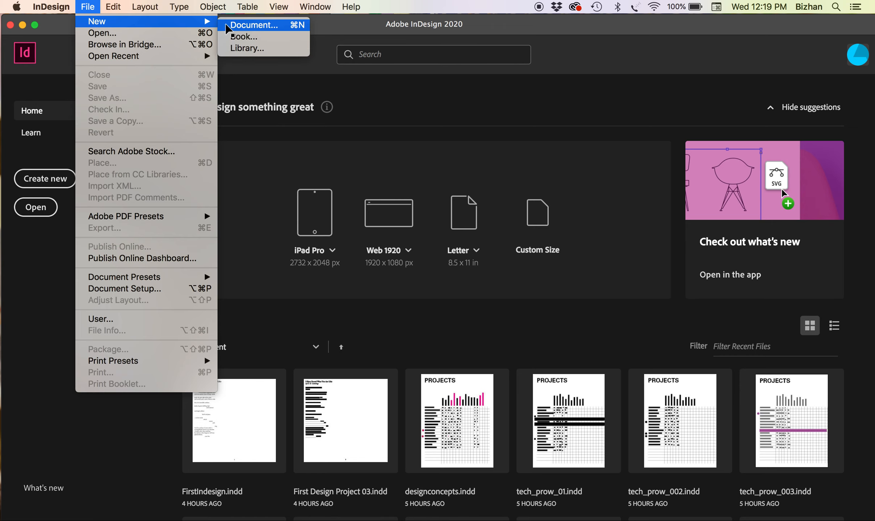
Start a new 10×10 in document in inches with 4 pages
{"action": "left_click", "coordinate": [229, 26]}
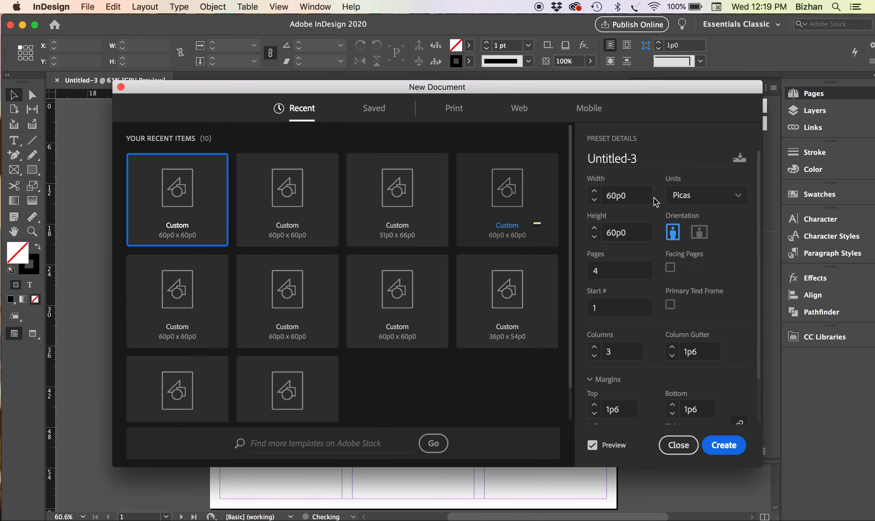
{"action": "left_click", "coordinate": [696, 197]}
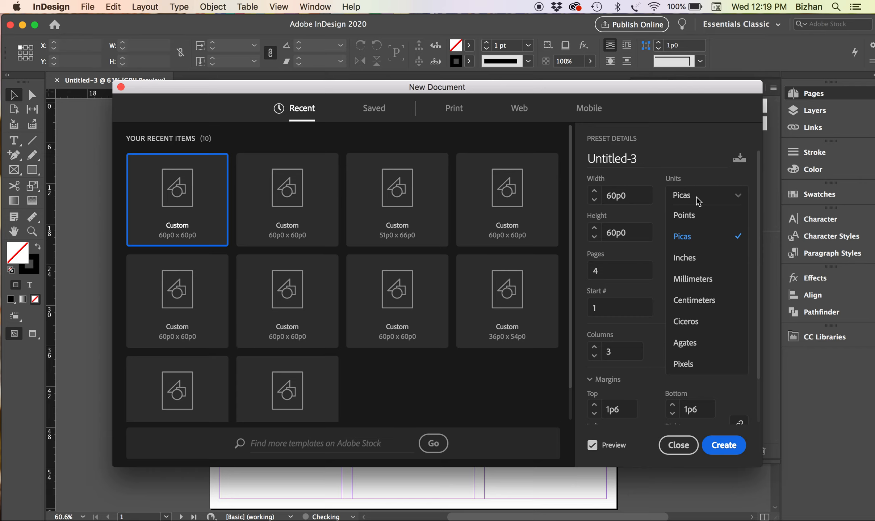
{"action": "left_click", "coordinate": [685, 257]}
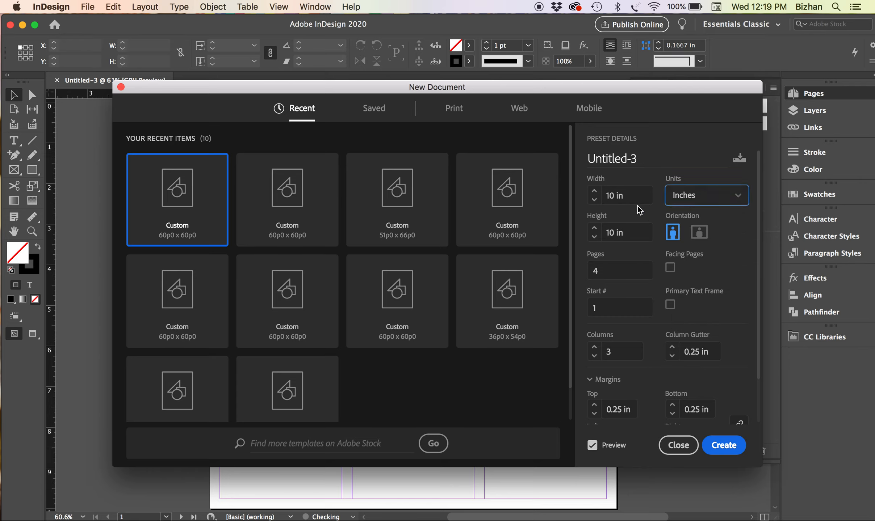
{"action": "left_click", "coordinate": [605, 200]}
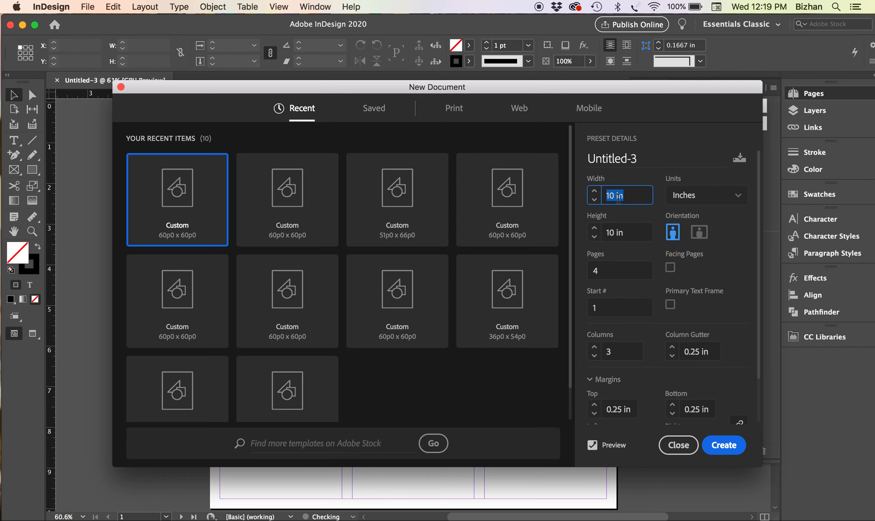
{"action": "left_click", "coordinate": [619, 269]}
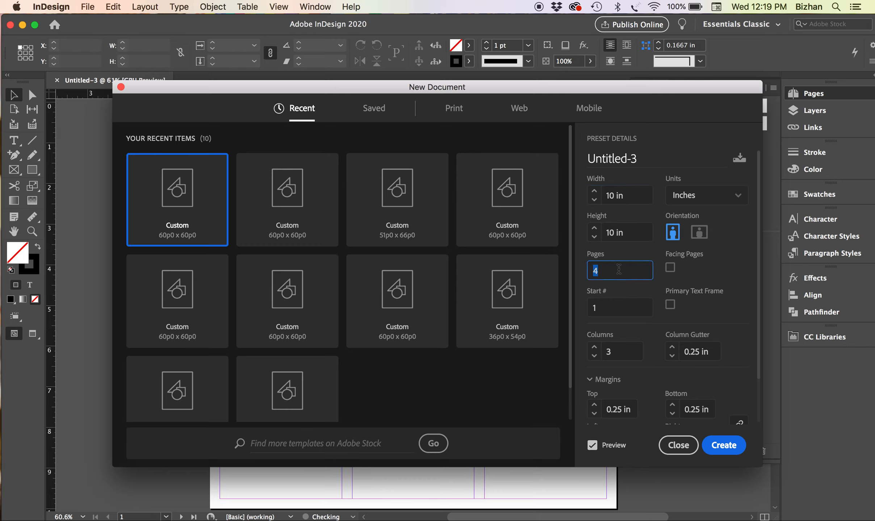
{"action": "left_click", "coordinate": [618, 269]}
{"action": "double_click", "coordinate": [611, 308]}
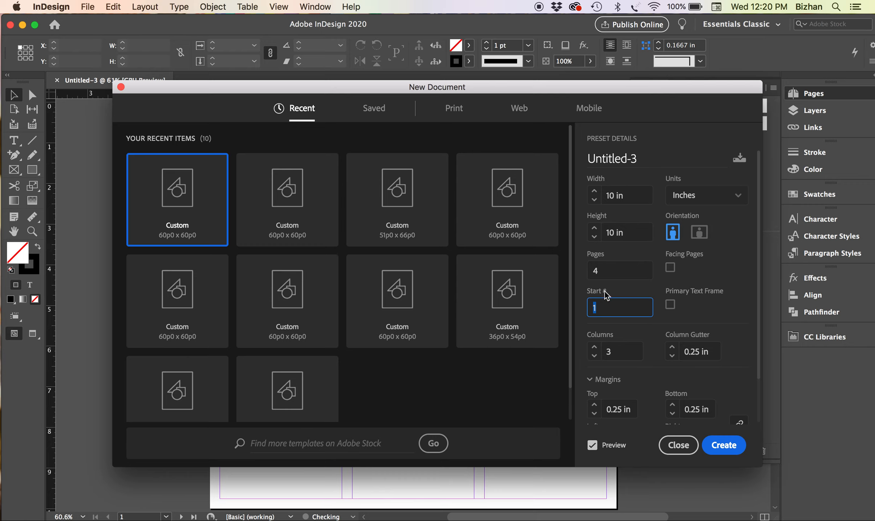
{"action": "left_click", "coordinate": [601, 307]}
Set three columns with a 0.25 in gutter and create the document
{"action": "left_click", "coordinate": [607, 353]}
{"action": "left_click", "coordinate": [712, 352]}
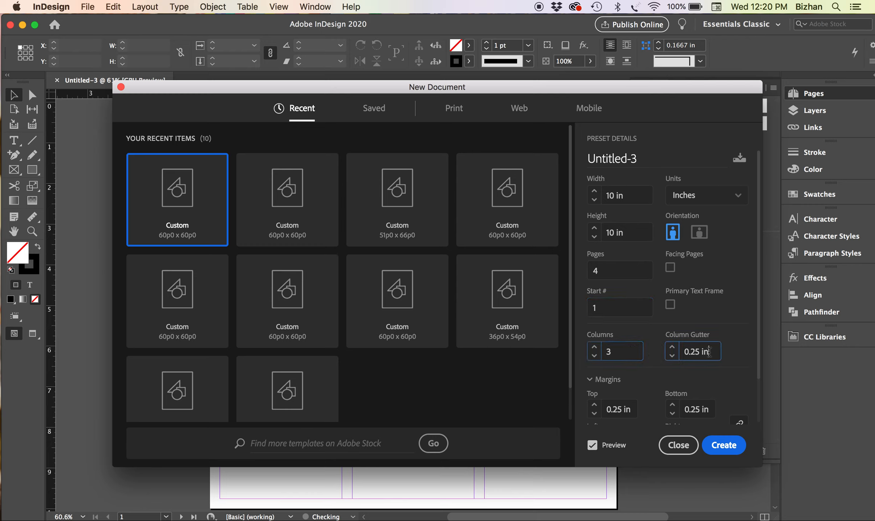
{"action": "type", "text": "0.125 in"}
{"action": "triple_click", "coordinate": [696, 353]}
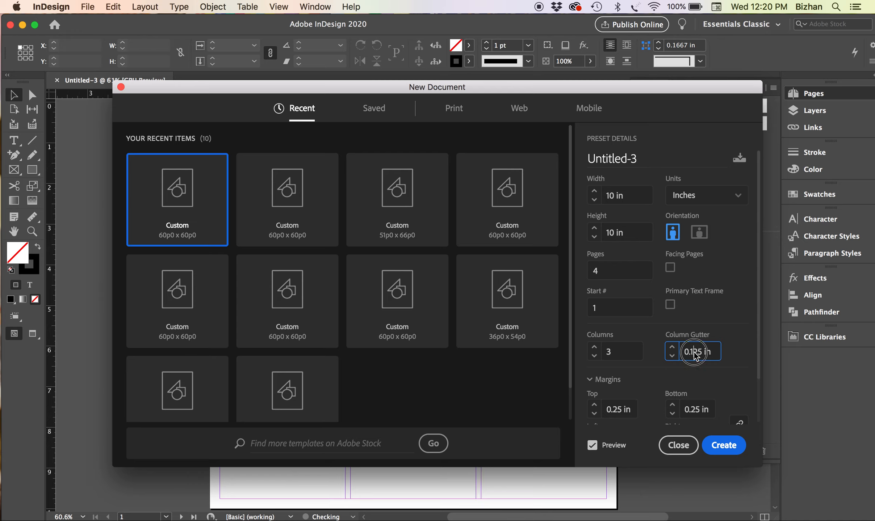
{"action": "key", "text": "BackSpace"}
{"action": "type", "text": ".25in"}
{"action": "left_click_drag", "start_coordinate": [759, 348], "coordinate": [724, 408]}
{"action": "left_click", "coordinate": [616, 360]}
{"action": "triple_click", "coordinate": [617, 363]}
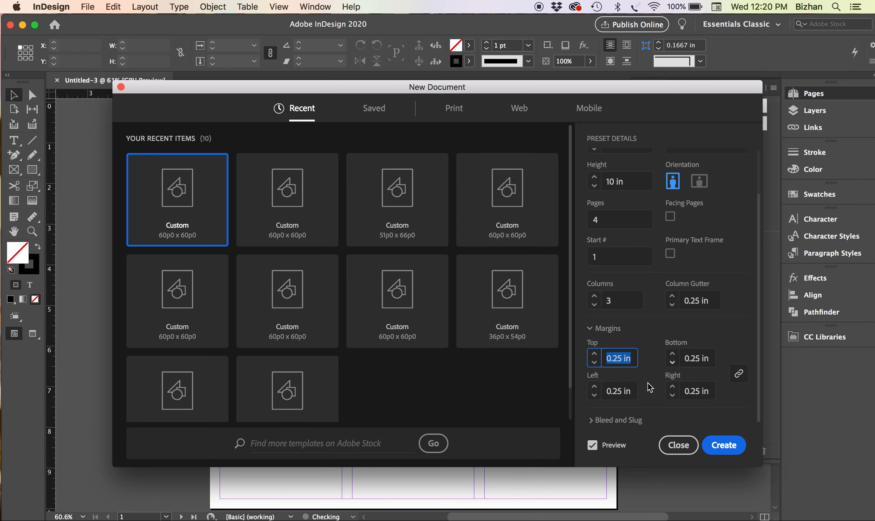
{"action": "left_click", "coordinate": [724, 449]}
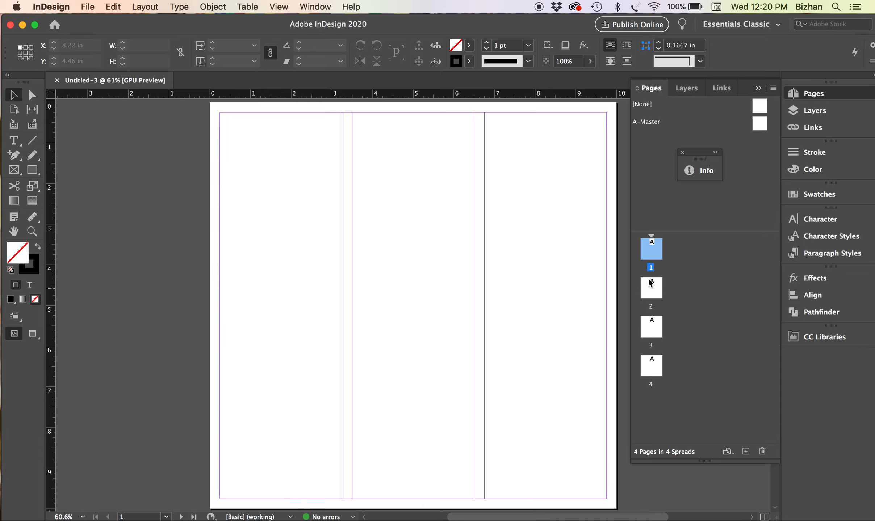
{"action": "left_click", "coordinate": [838, 99]}
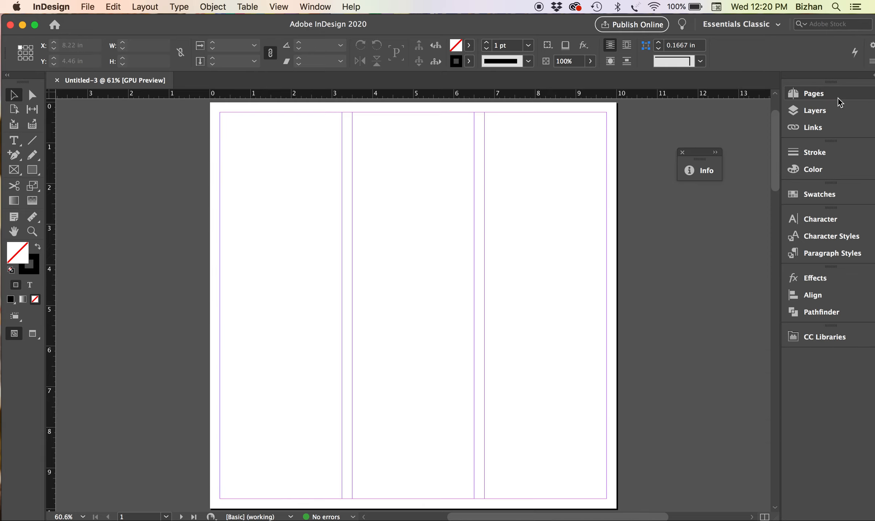
{"action": "left_click", "coordinate": [839, 98]}
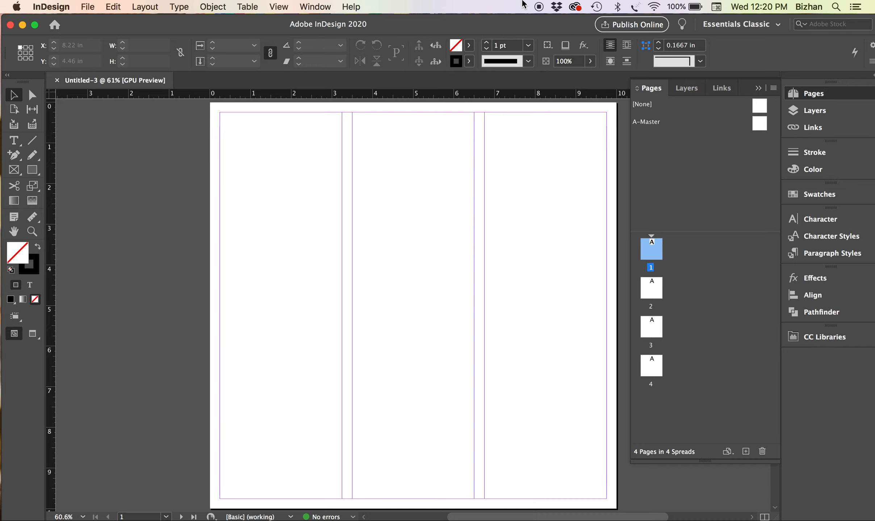
{"action": "left_click", "coordinate": [730, 32]}
{"action": "left_click", "coordinate": [729, 32]}
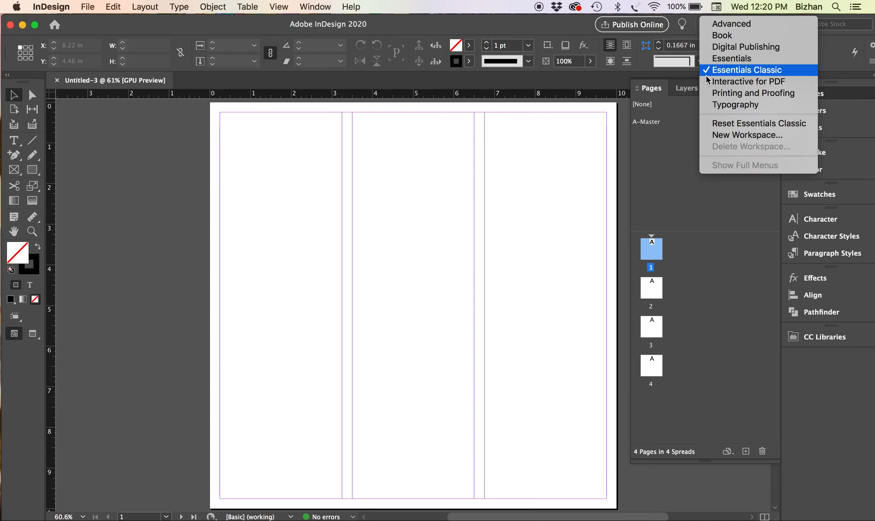
{"action": "left_click", "coordinate": [318, 1]}
{"action": "left_click", "coordinate": [318, 4]}
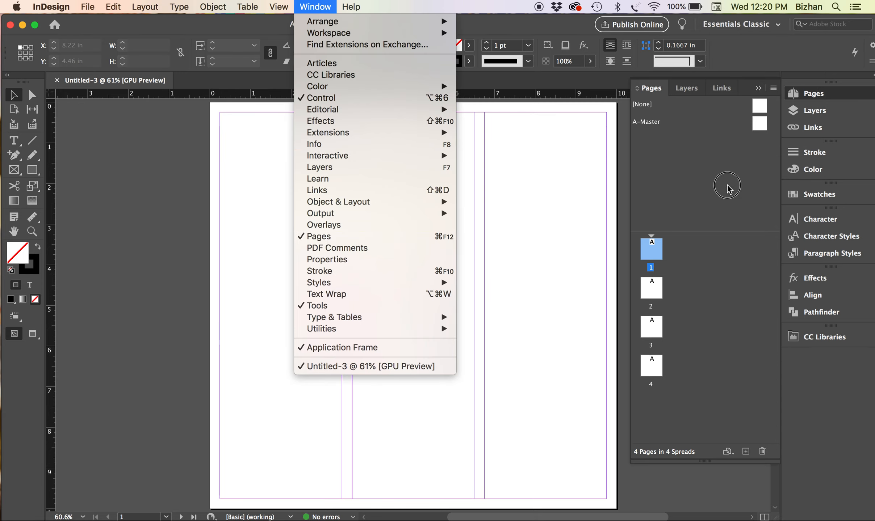
{"action": "left_click", "coordinate": [718, 131]}
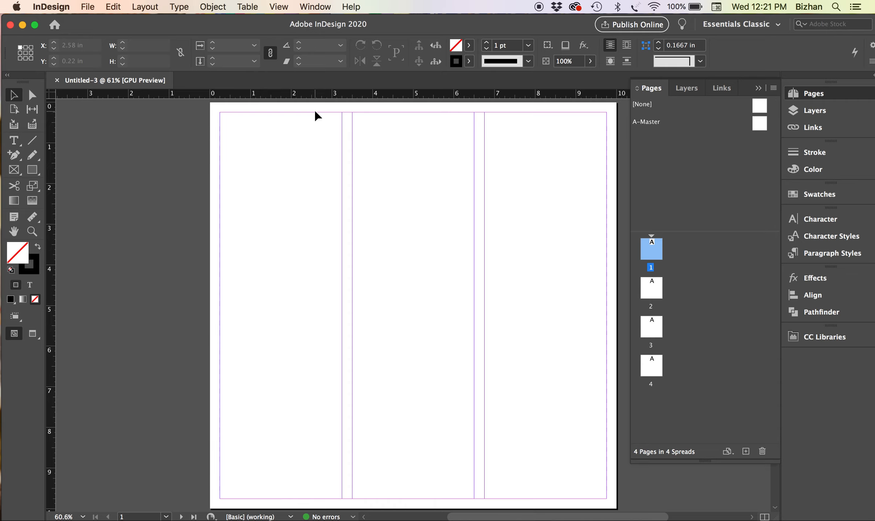
Place wordindesign.jpg at the top-left corner of page 1
{"action": "left_click", "coordinate": [87, 6]}
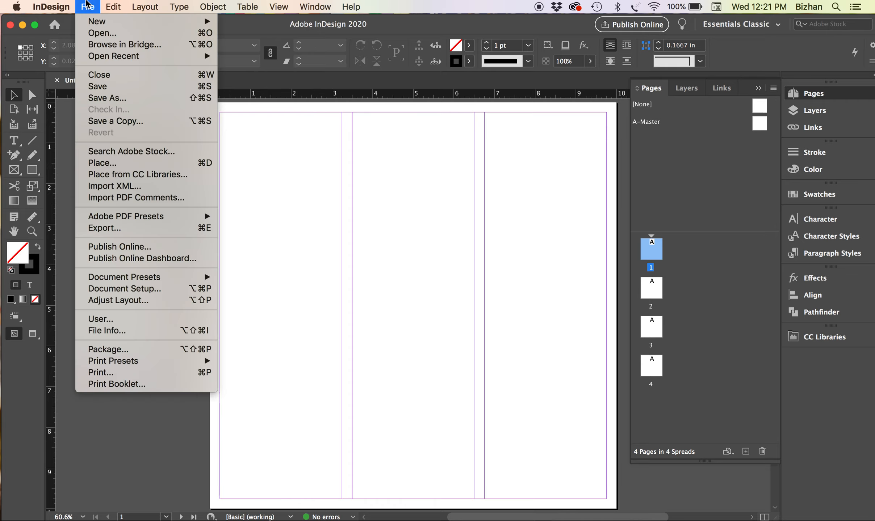
{"action": "left_click", "coordinate": [113, 166]}
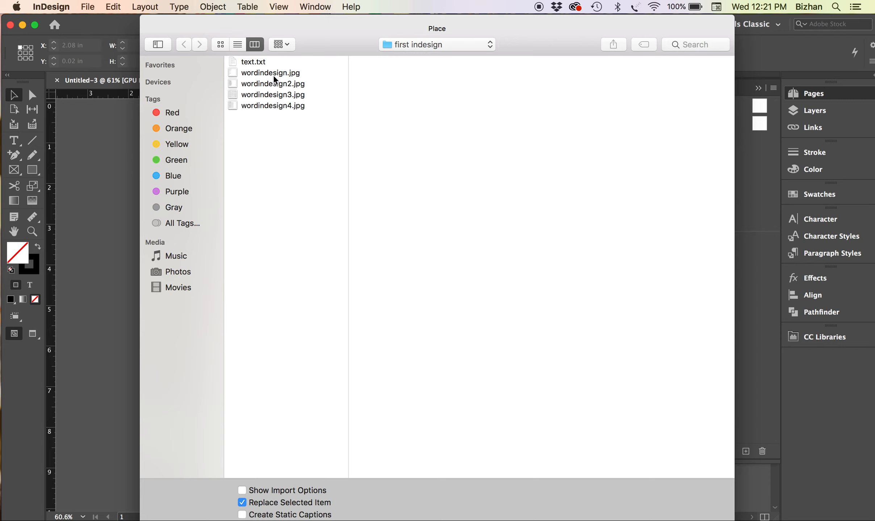
{"action": "left_click", "coordinate": [274, 73]}
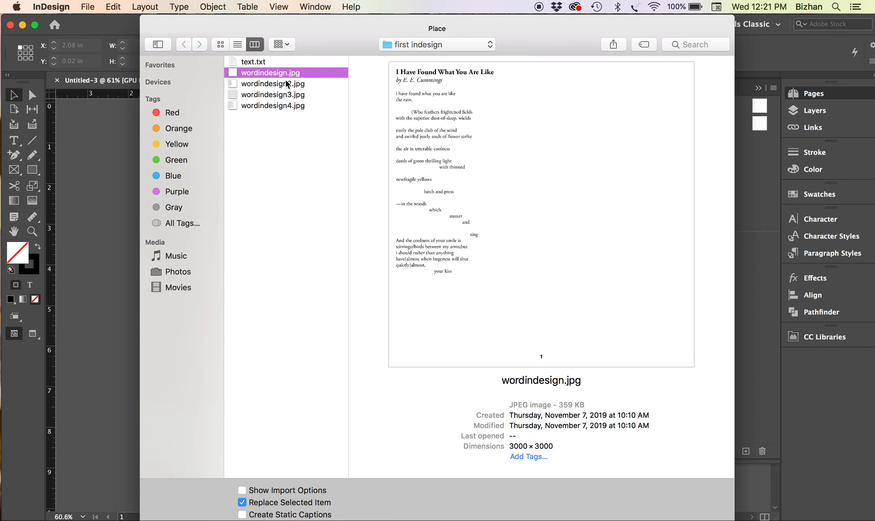
{"action": "key", "text": "Return"}
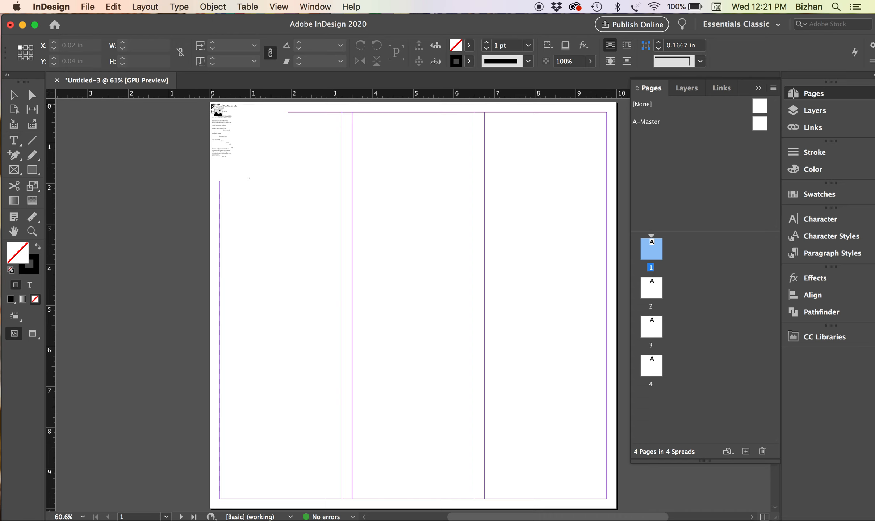
{"action": "left_click", "coordinate": [211, 106]}
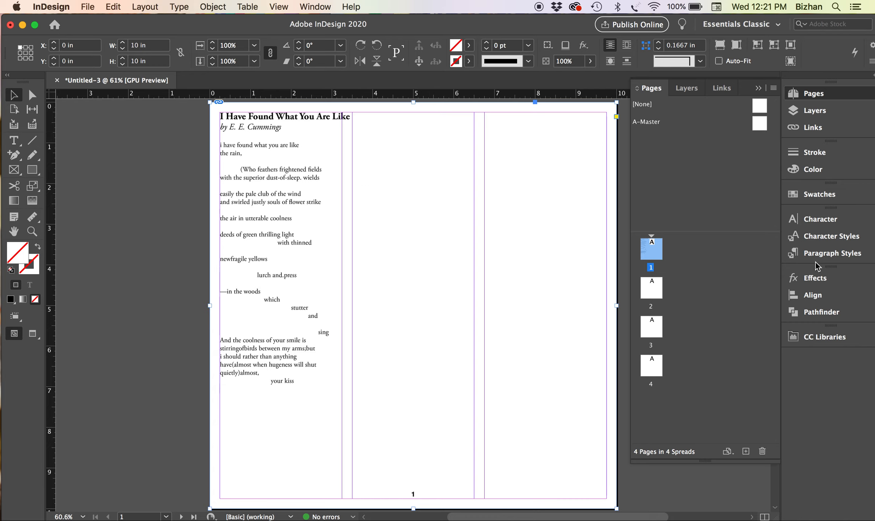
Lower the poem image's opacity to 46% in the Effects panel, then deselect it
{"action": "left_click", "coordinate": [814, 279]}
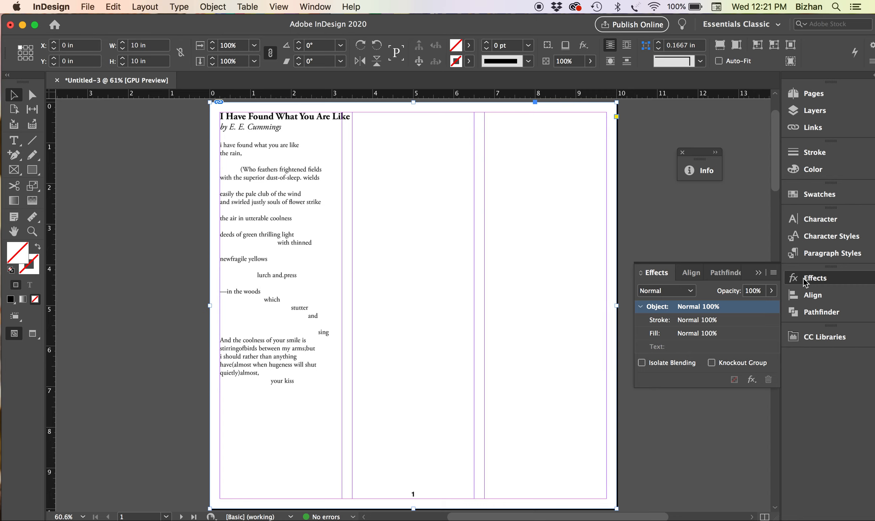
{"action": "left_click", "coordinate": [318, 6]}
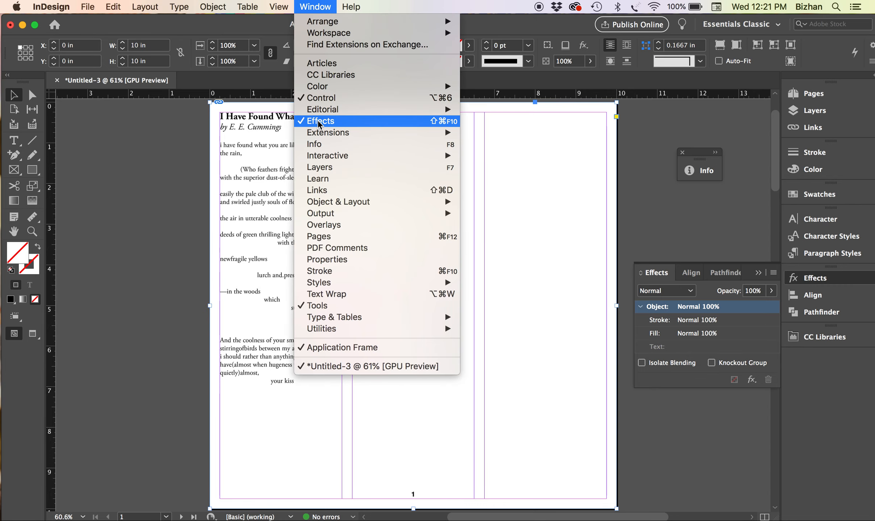
{"action": "left_click", "coordinate": [763, 346]}
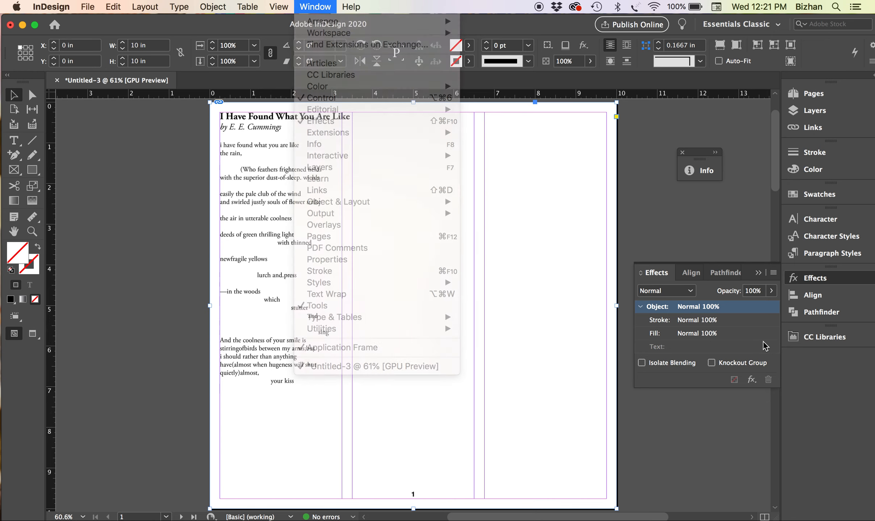
{"action": "left_click", "coordinate": [771, 291]}
{"action": "left_click_drag", "start_coordinate": [771, 291], "coordinate": [737, 306]}
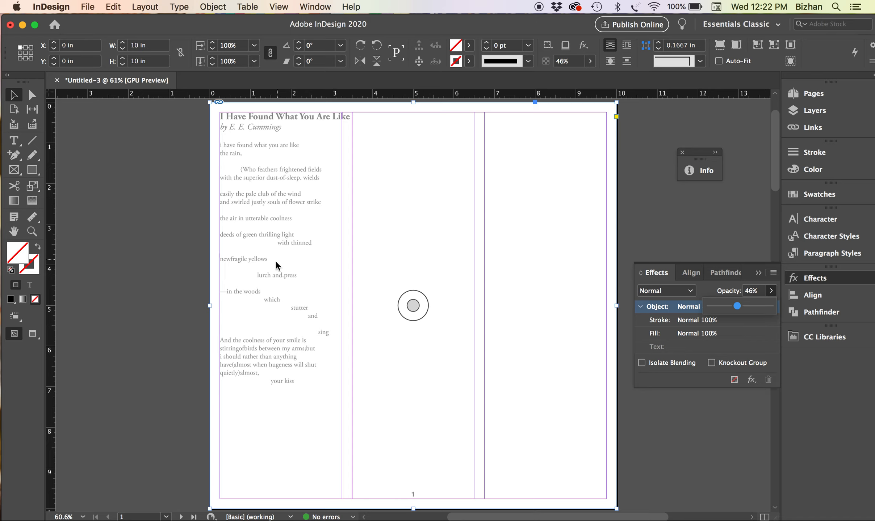
{"action": "left_click", "coordinate": [177, 277]}
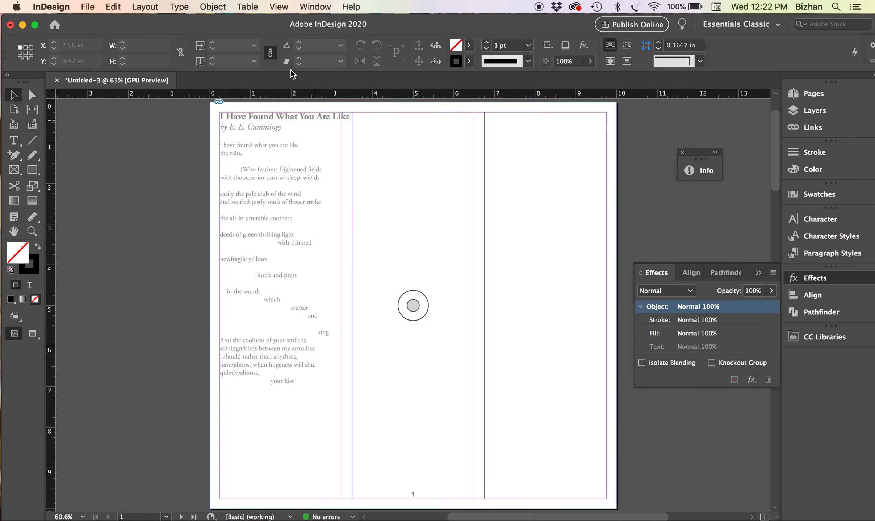
Switch to High Quality Display and drag the faded poem frame right to X 1.78 in
{"action": "left_click", "coordinate": [287, 7]}
{"action": "mouse_move", "coordinate": [293, 205]}
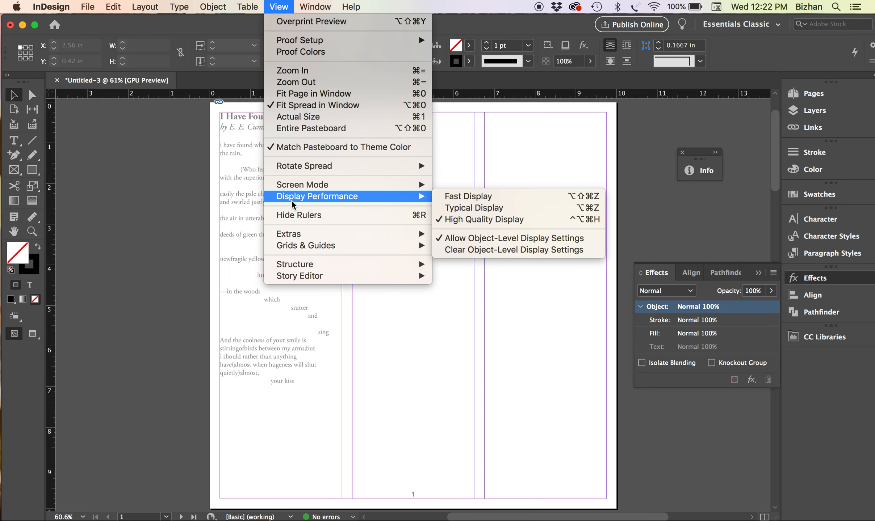
{"action": "left_click", "coordinate": [492, 208]}
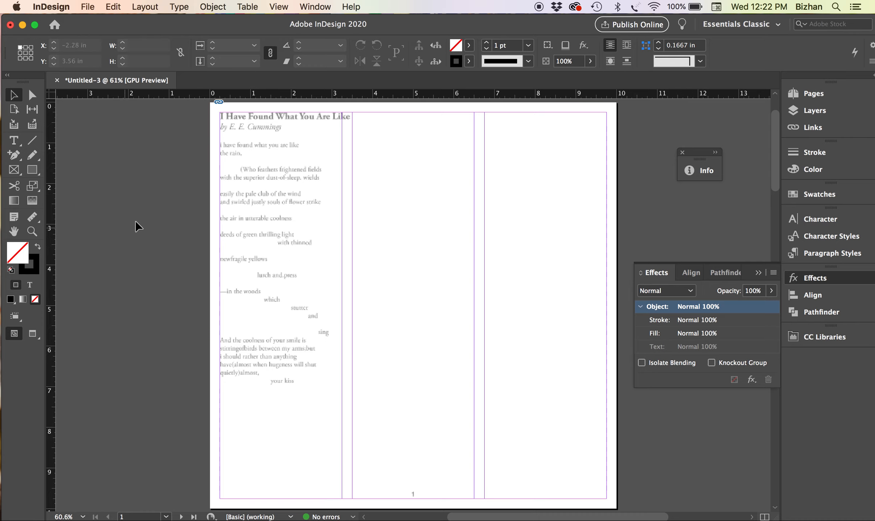
{"action": "left_click", "coordinate": [283, 7]}
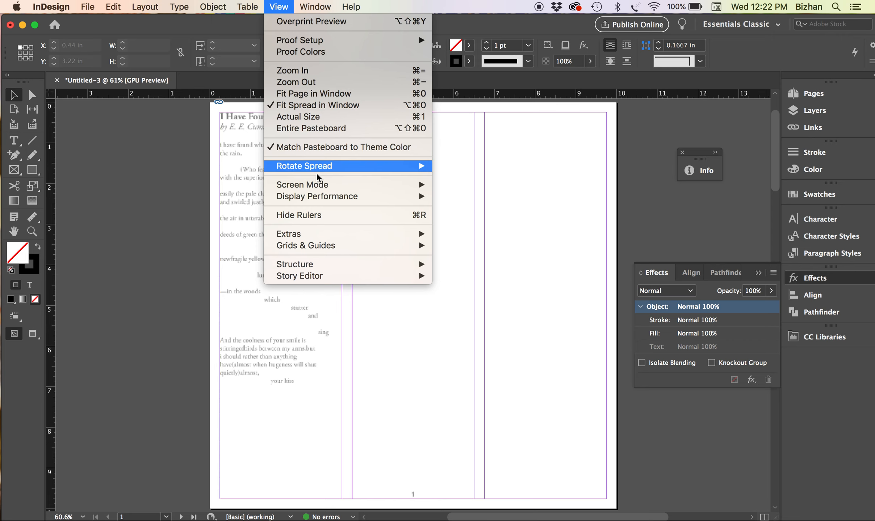
{"action": "mouse_move", "coordinate": [307, 186]}
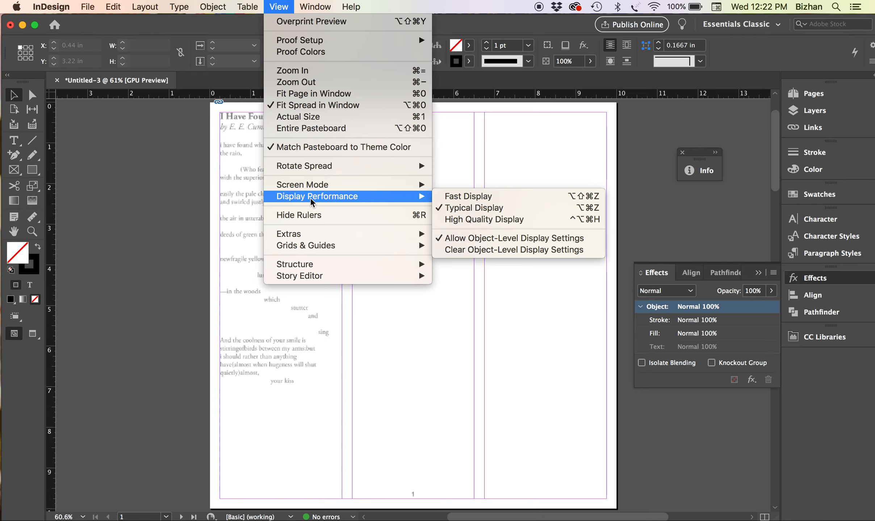
{"action": "left_click", "coordinate": [490, 220]}
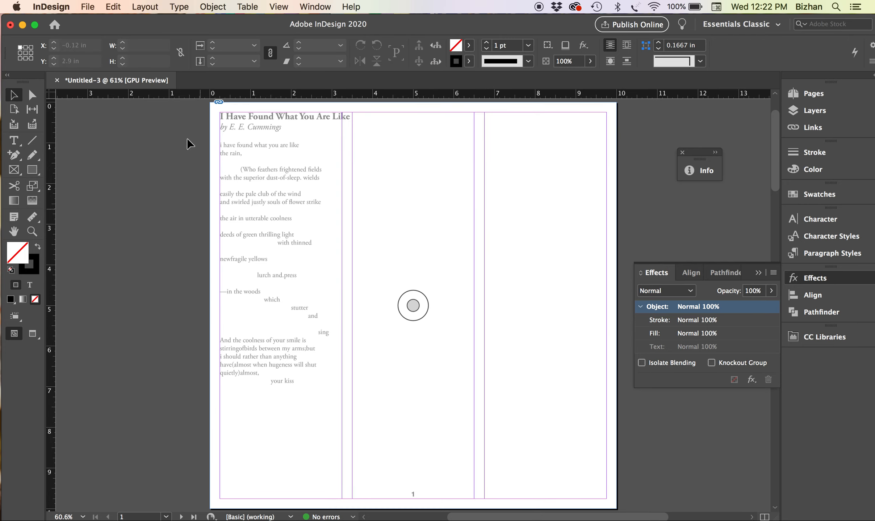
{"action": "left_click_drag", "start_coordinate": [247, 277], "coordinate": [324, 271]}
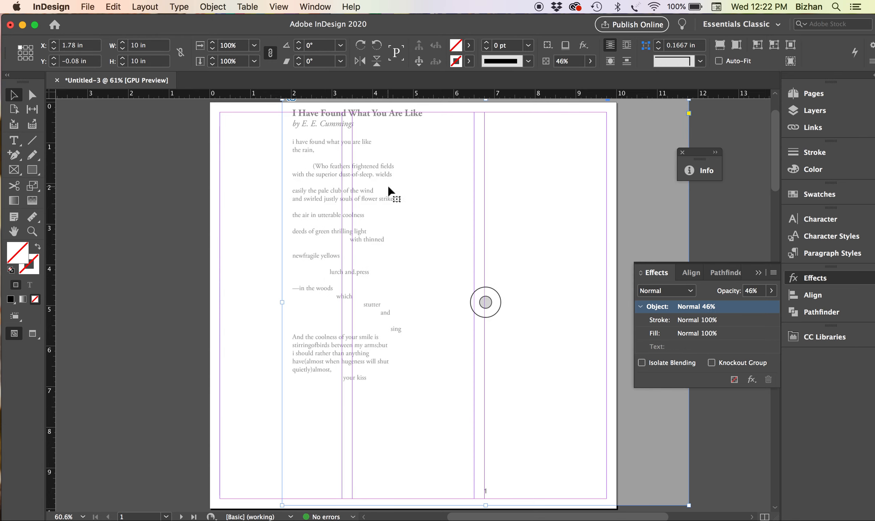
Undo the frame move, lock the poem frame, and show the Pages panel
{"action": "key", "text": "super+z"}
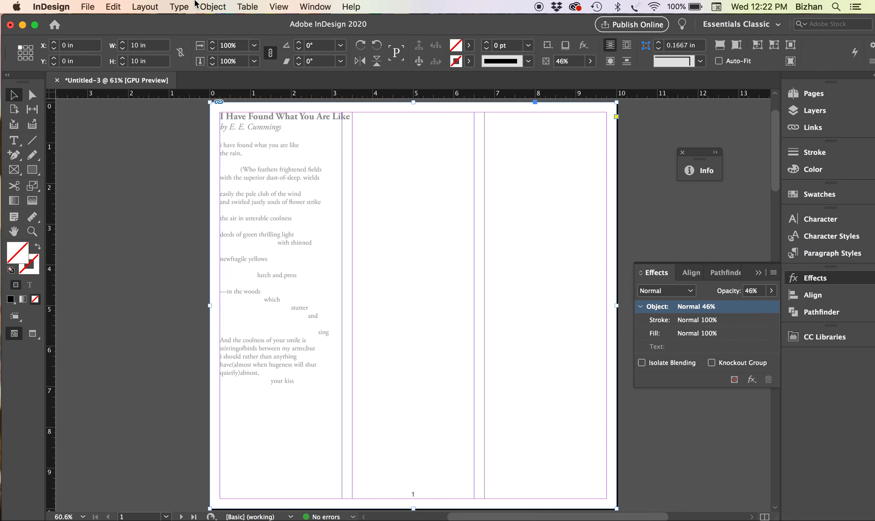
{"action": "left_click", "coordinate": [213, 7]}
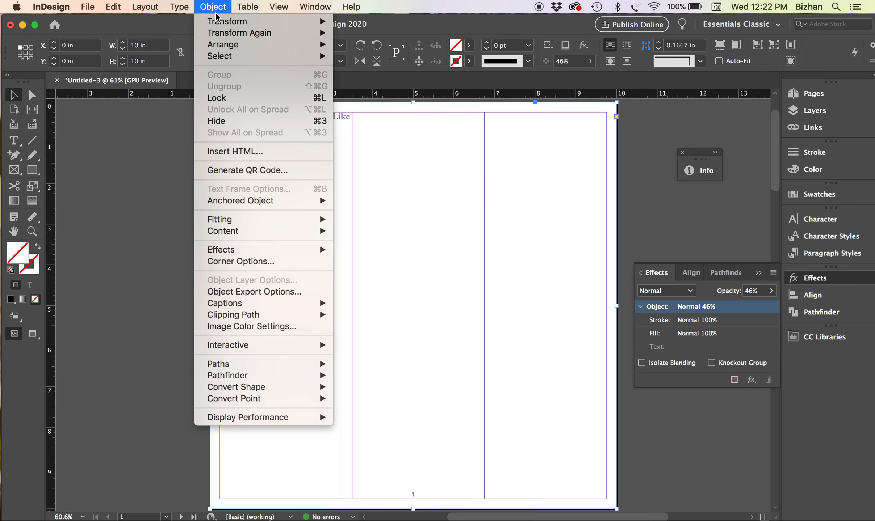
{"action": "left_click", "coordinate": [217, 98]}
{"action": "left_click", "coordinate": [198, 169]}
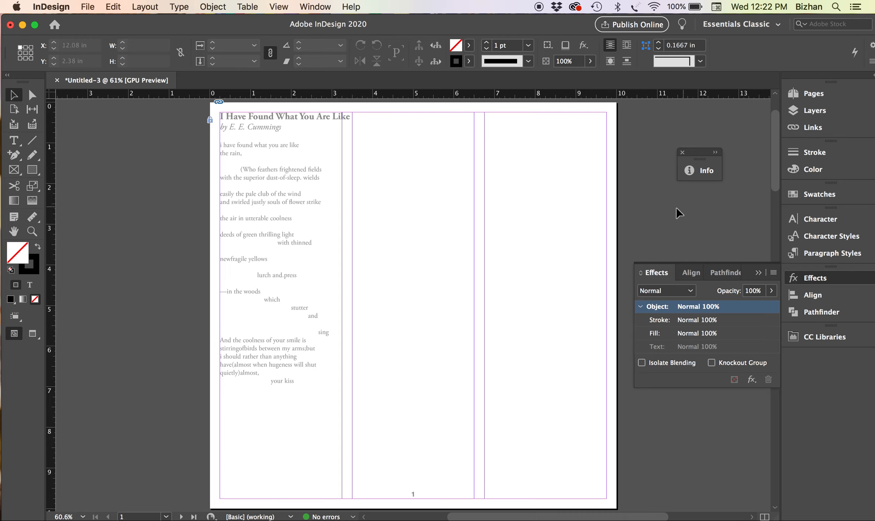
{"action": "left_click", "coordinate": [813, 93]}
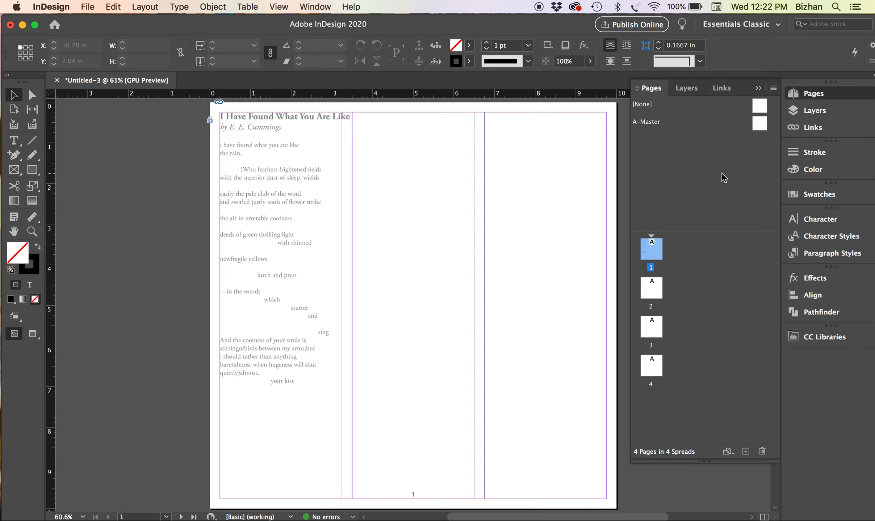
On A-Master, place wordindesign.jpg at the page's top-left corner
{"action": "double_click", "coordinate": [759, 123]}
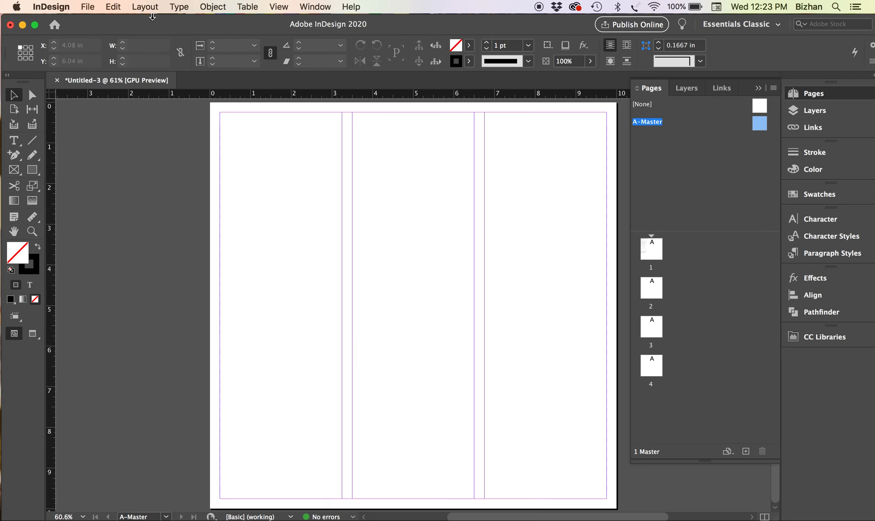
{"action": "left_click", "coordinate": [88, 6]}
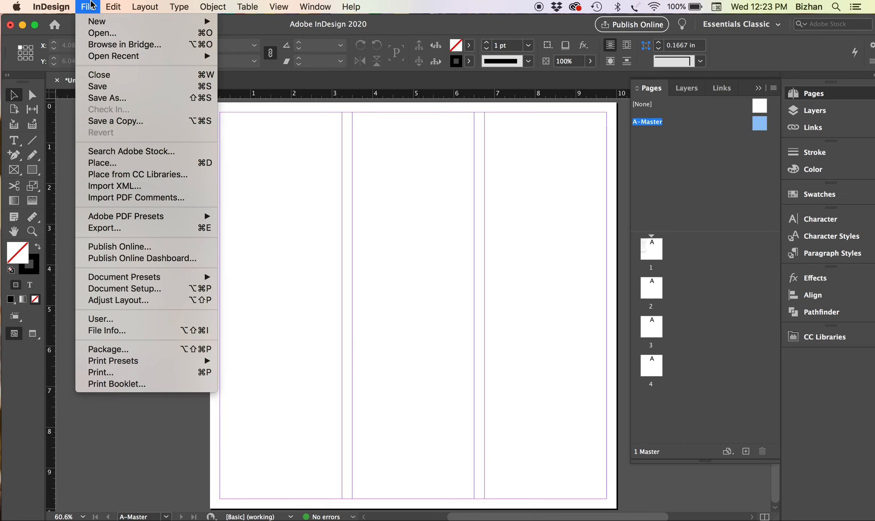
{"action": "left_click", "coordinate": [116, 164]}
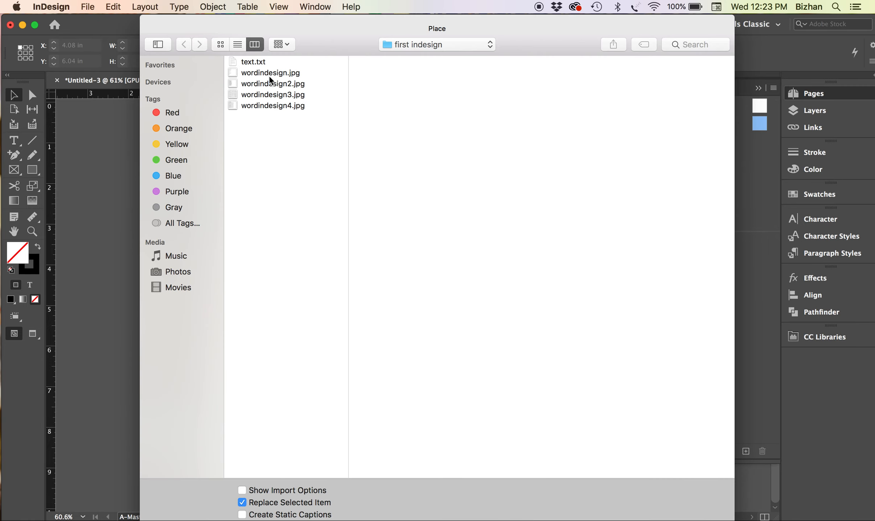
{"action": "left_click", "coordinate": [269, 75]}
{"action": "double_click", "coordinate": [268, 75]}
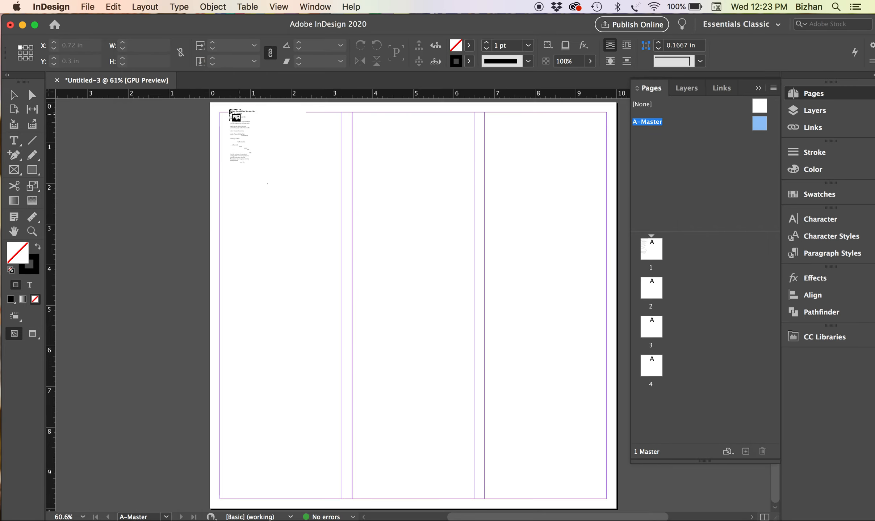
{"action": "left_click", "coordinate": [210, 103]}
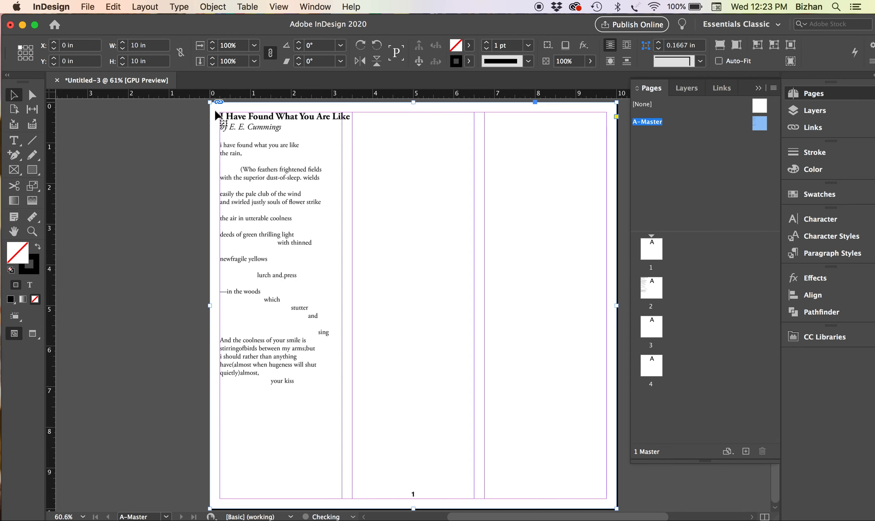
{"action": "left_click", "coordinate": [147, 268]}
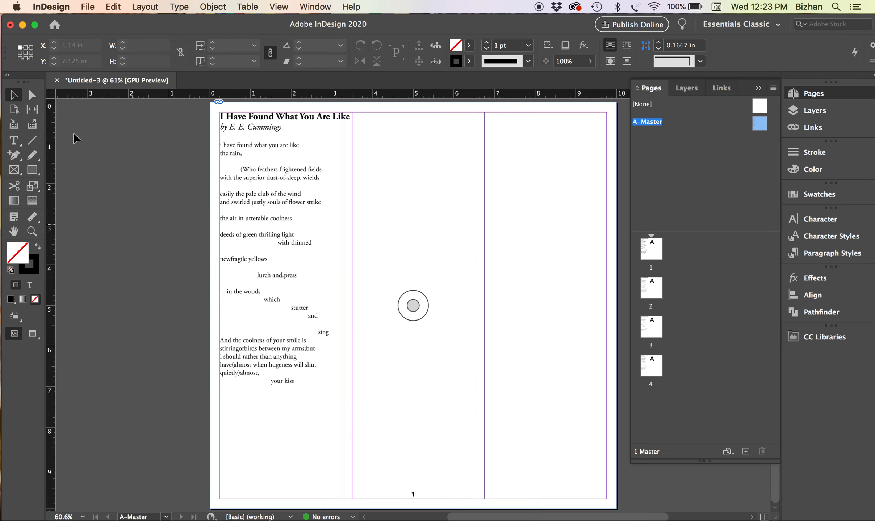
Draw a small footer text frame on A-Master and insert a Current Page Number marker
{"action": "left_click", "coordinate": [12, 143]}
{"action": "left_click_drag", "start_coordinate": [399, 485], "coordinate": [433, 504]}
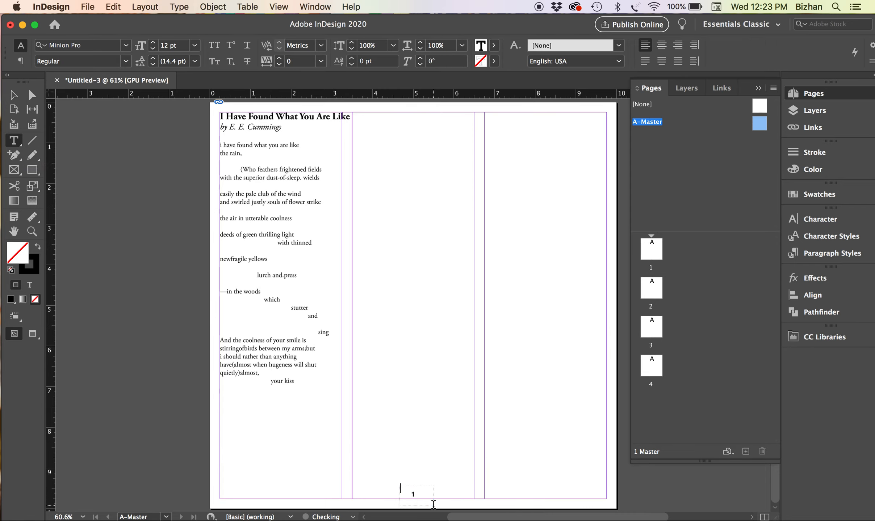
{"action": "key", "text": "super+equal"}
{"action": "key", "text": "super+equal"}
{"action": "key", "text": "super+equal"}
{"action": "key", "text": "super+equal"}
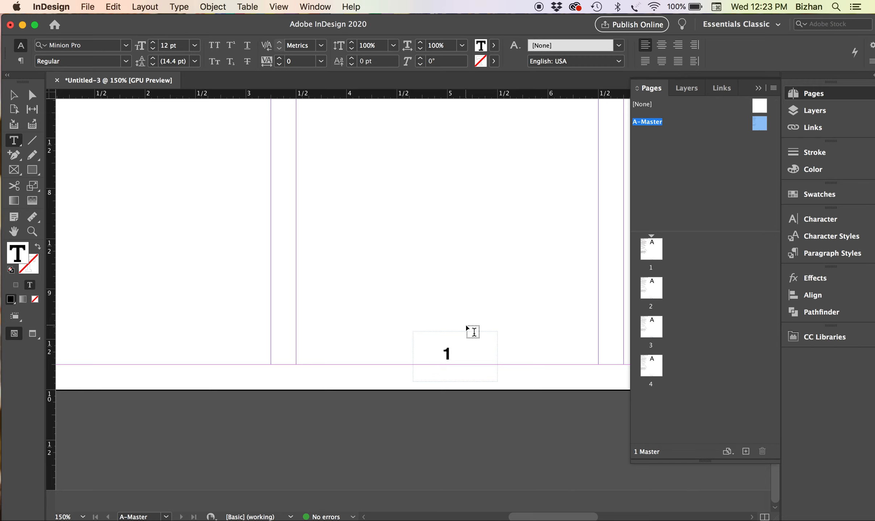
{"action": "left_click", "coordinate": [179, 6]}
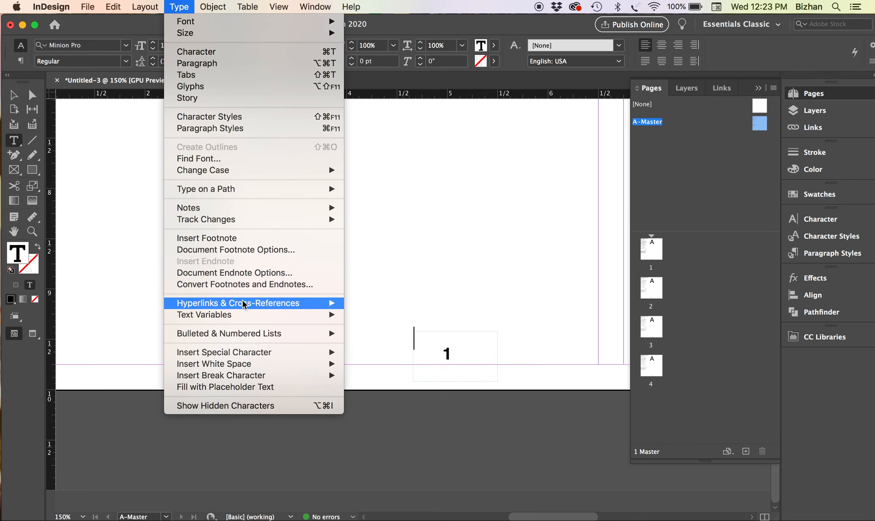
{"action": "mouse_move", "coordinate": [251, 353]}
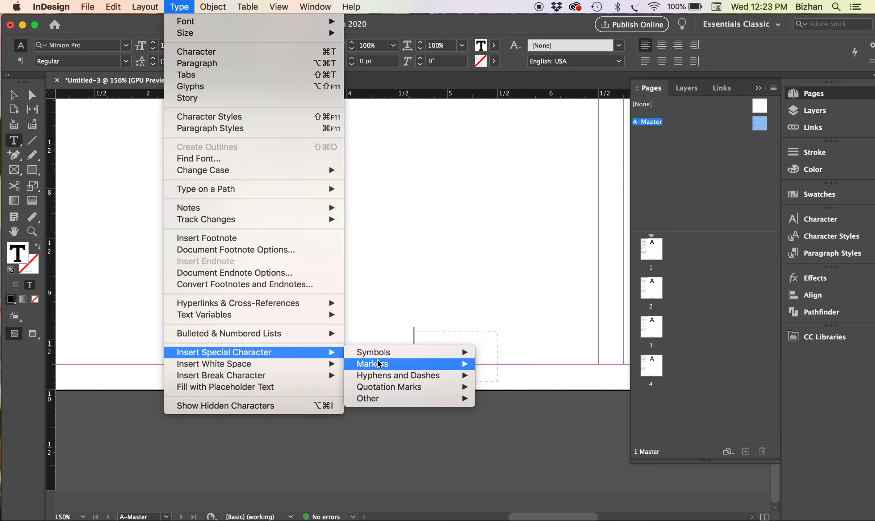
{"action": "mouse_move", "coordinate": [379, 364]}
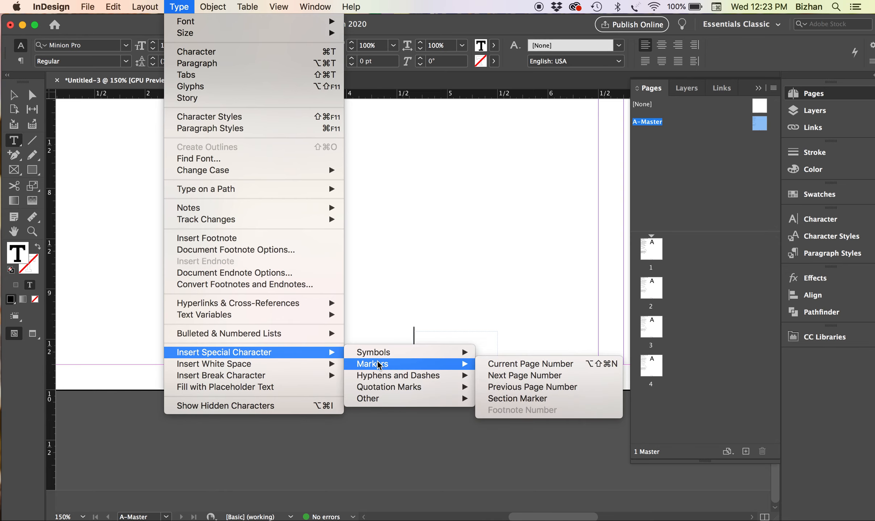
{"action": "left_click", "coordinate": [513, 367]}
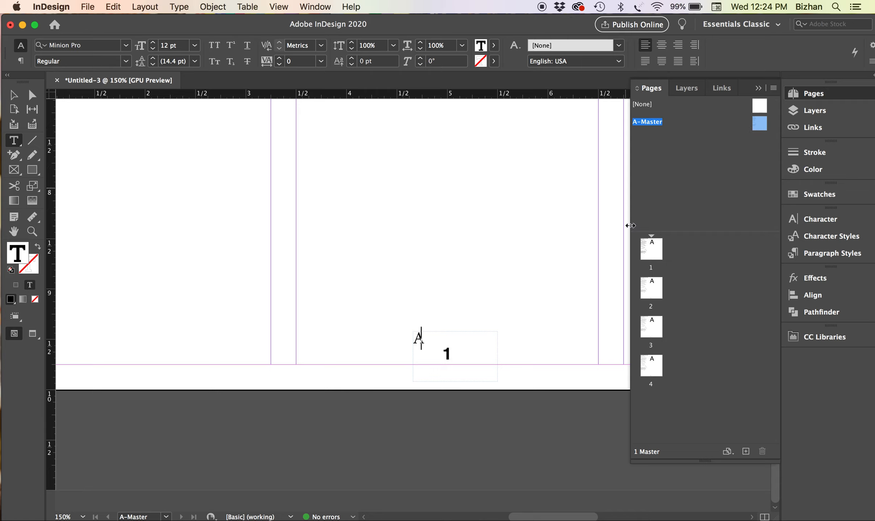
{"action": "left_click", "coordinate": [17, 99]}
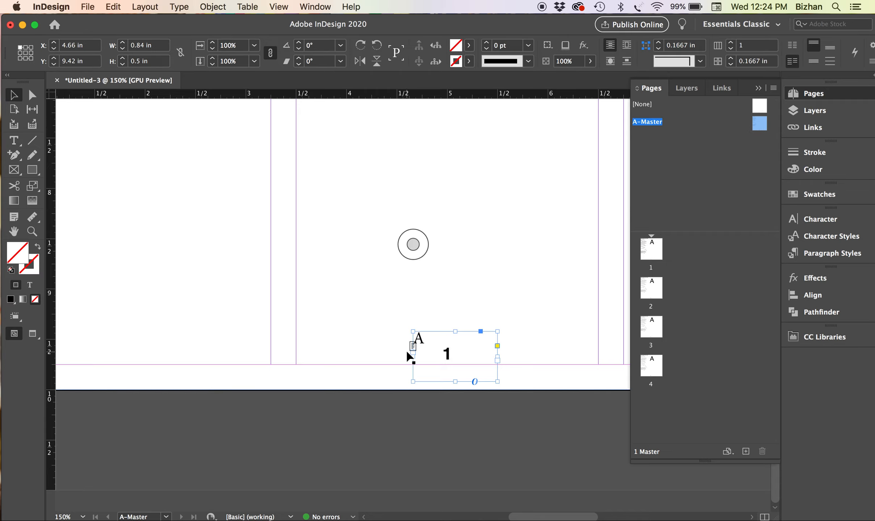
Move the page-number frame left to X 4.49 in, check pages 1–4, then return to A-Master
{"action": "left_click_drag", "start_coordinate": [446, 371], "coordinate": [428, 369]}
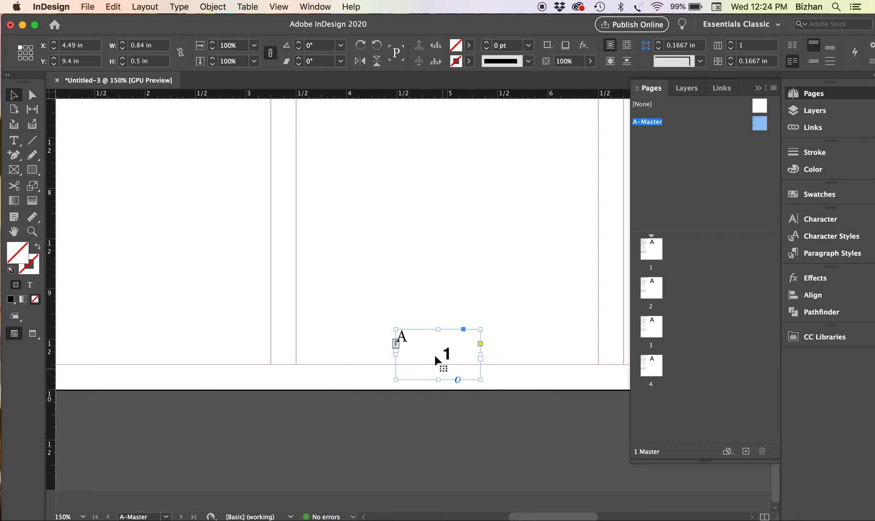
{"action": "double_click", "coordinate": [652, 258]}
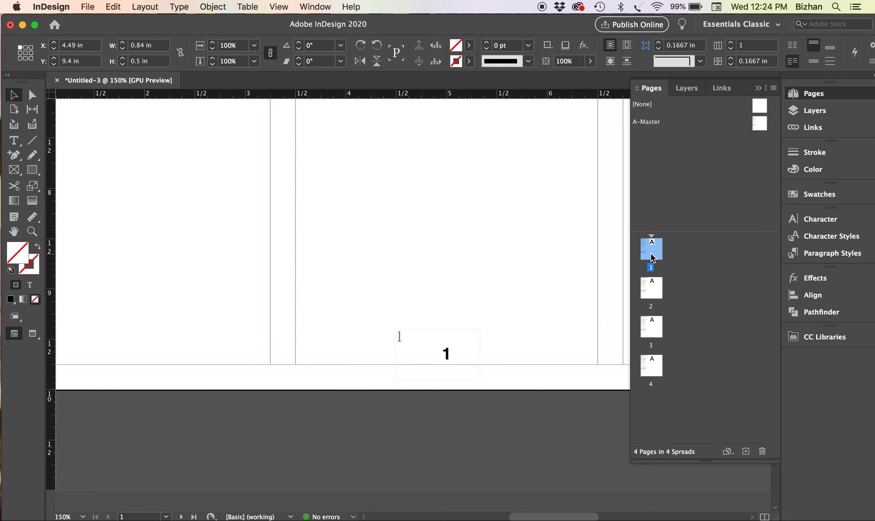
{"action": "double_click", "coordinate": [650, 291]}
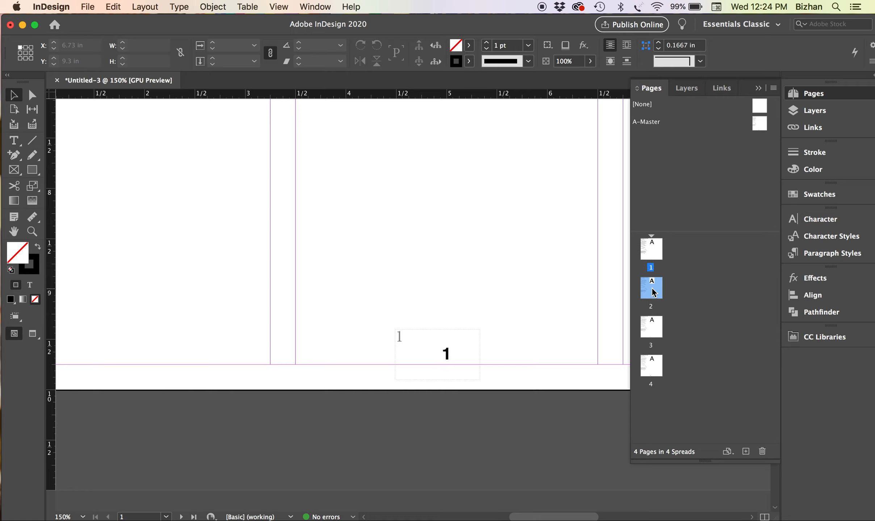
{"action": "double_click", "coordinate": [651, 324]}
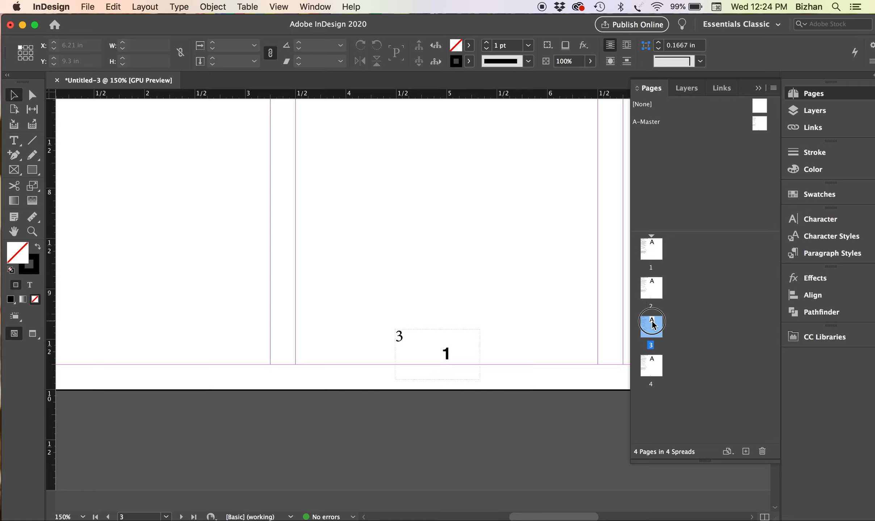
{"action": "double_click", "coordinate": [655, 374]}
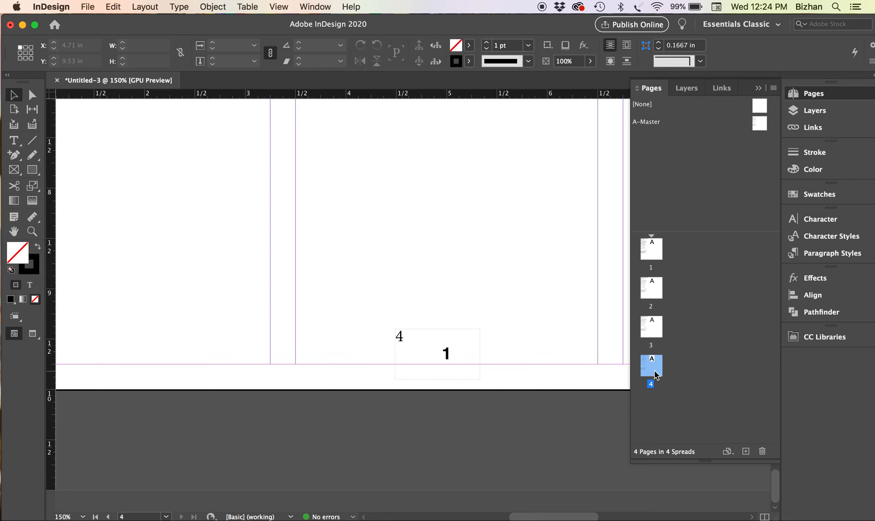
{"action": "double_click", "coordinate": [651, 249]}
{"action": "double_click", "coordinate": [760, 125]}
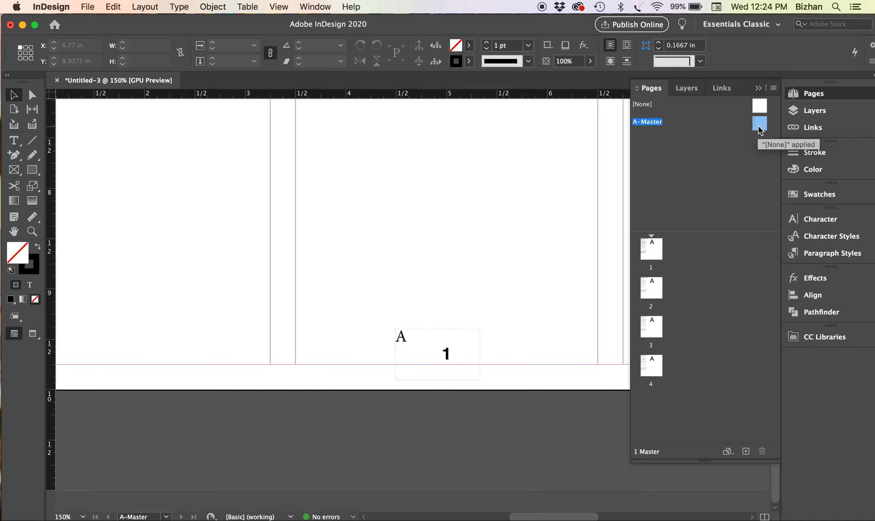
Reposition the footer frame and replace its text with a Current Page Number marker
{"action": "mouse_move", "coordinate": [416, 352]}
{"action": "left_mouse_down"}
{"action": "mouse_move", "coordinate": [452, 372]}
{"action": "mouse_move", "coordinate": [444, 357]}
{"action": "left_mouse_up"}
{"action": "double_click", "coordinate": [443, 354]}
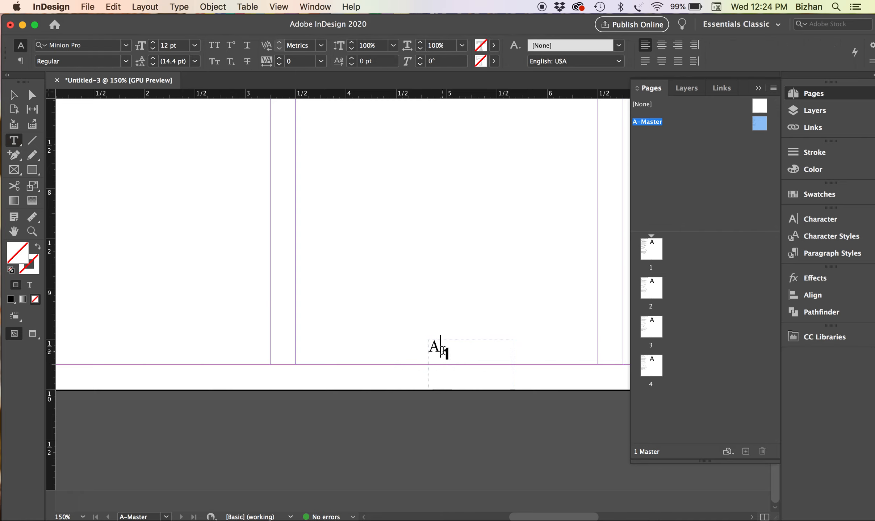
{"action": "left_click_drag", "start_coordinate": [441, 352], "coordinate": [425, 353]}
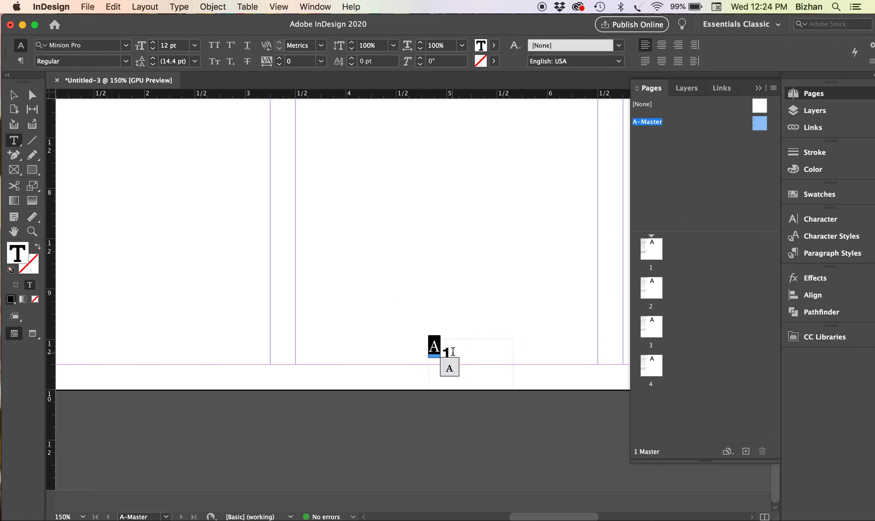
{"action": "left_click", "coordinate": [188, 5]}
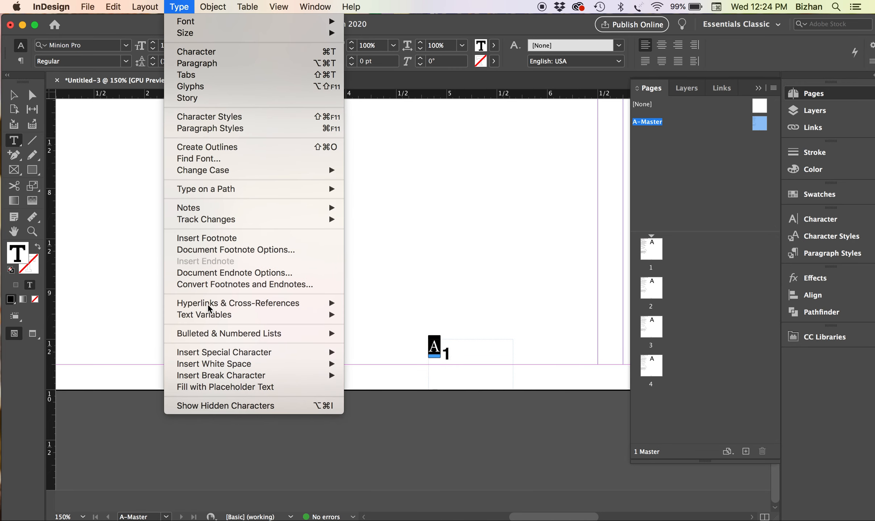
{"action": "mouse_move", "coordinate": [224, 353]}
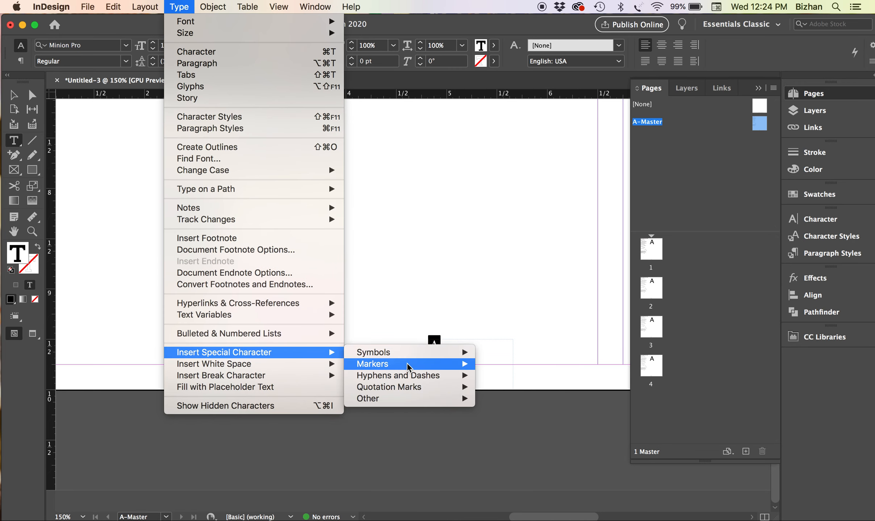
{"action": "mouse_move", "coordinate": [408, 367]}
{"action": "left_click", "coordinate": [505, 364]}
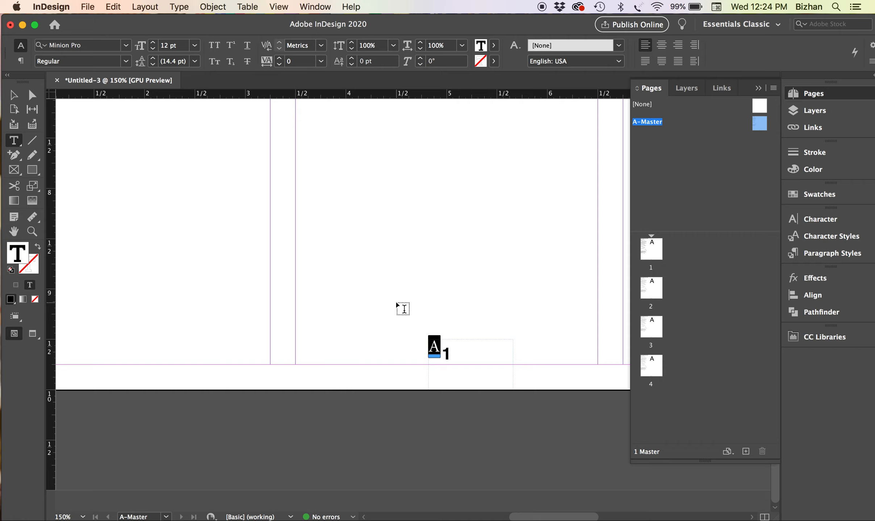
Set the page number to Helvetica Bold and nudge its frame to X 4.945 in, Y 9.5833 in
{"action": "left_click", "coordinate": [109, 46]}
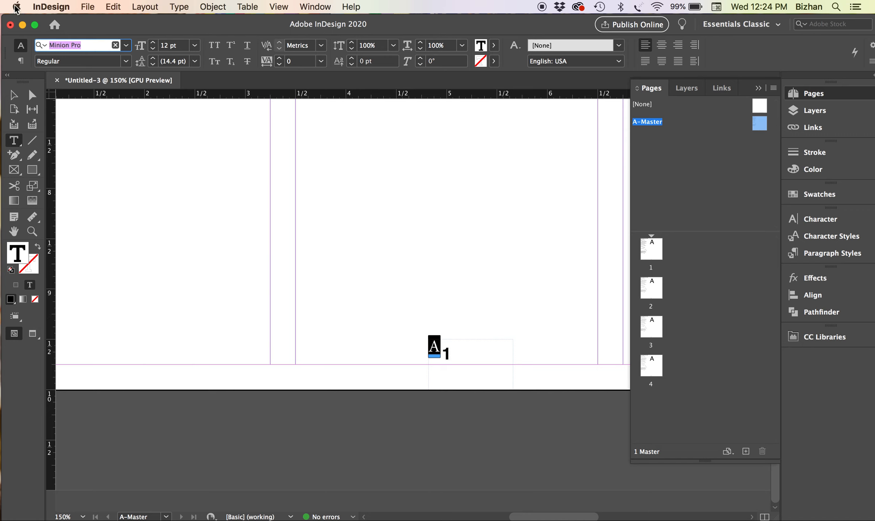
{"action": "type", "text": "helv"}
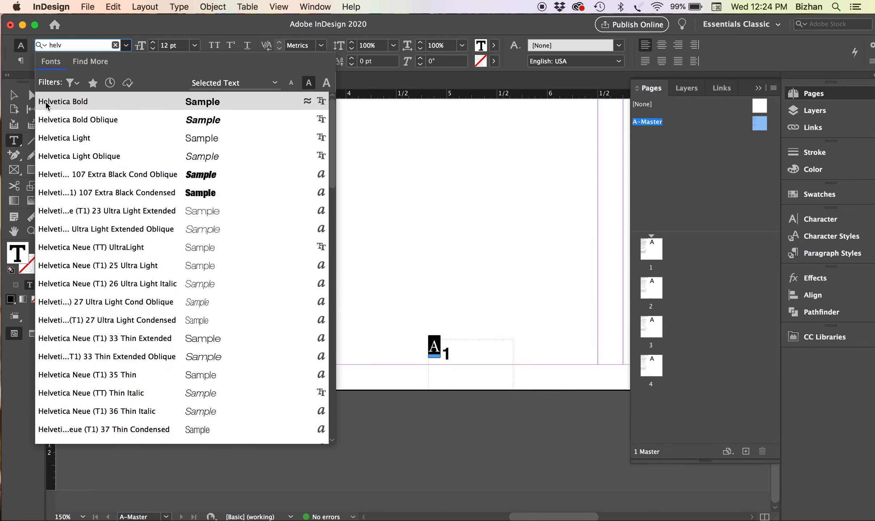
{"action": "left_click", "coordinate": [47, 105]}
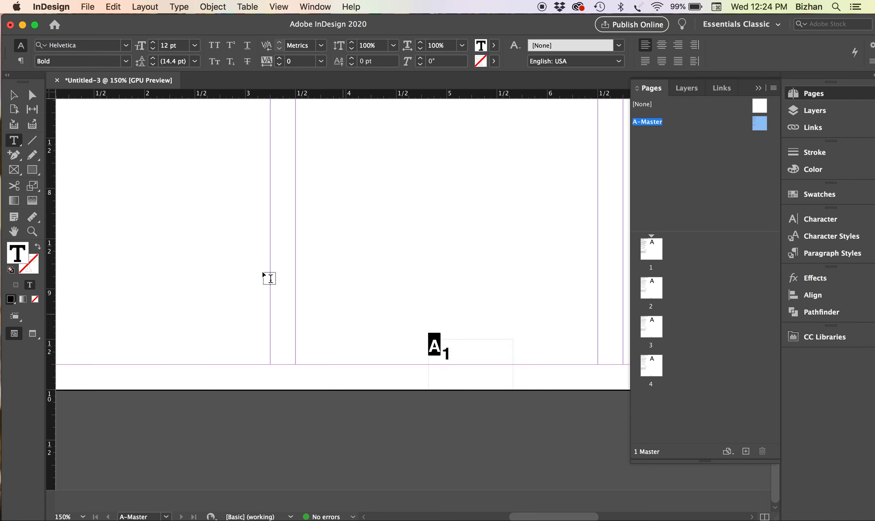
{"action": "left_click", "coordinate": [13, 99]}
{"action": "key", "text": "Right"}
{"action": "key", "text": "Right"}
{"action": "key", "text": "Right"}
{"action": "key", "text": "Right"}
{"action": "key", "text": "Right"}
{"action": "key", "text": "Right"}
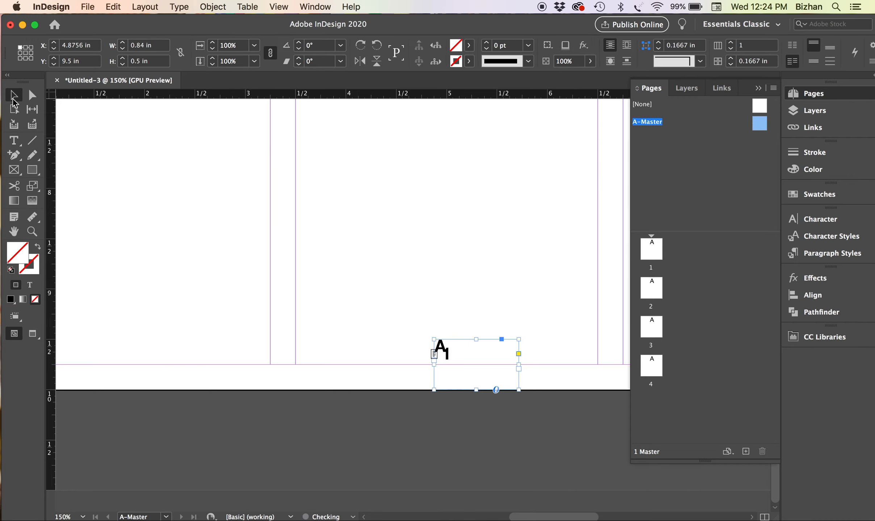
{"action": "key", "text": "Down"}
{"action": "key", "text": "Down"}
{"action": "key", "text": "Down"}
{"action": "key", "text": "Down"}
{"action": "key", "text": "Down"}
{"action": "key", "text": "Down"}
{"action": "key", "text": "Right"}
{"action": "key", "text": "Right"}
{"action": "key", "text": "Right"}
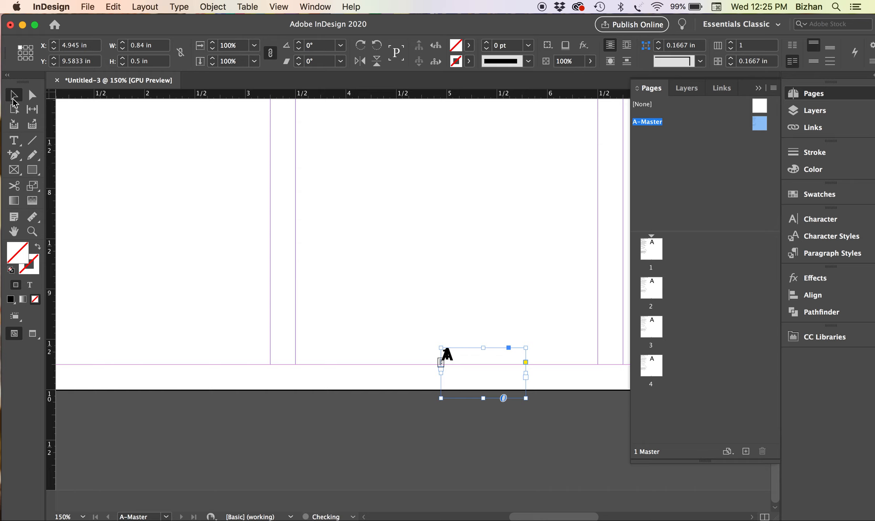
{"action": "double_click", "coordinate": [651, 249]}
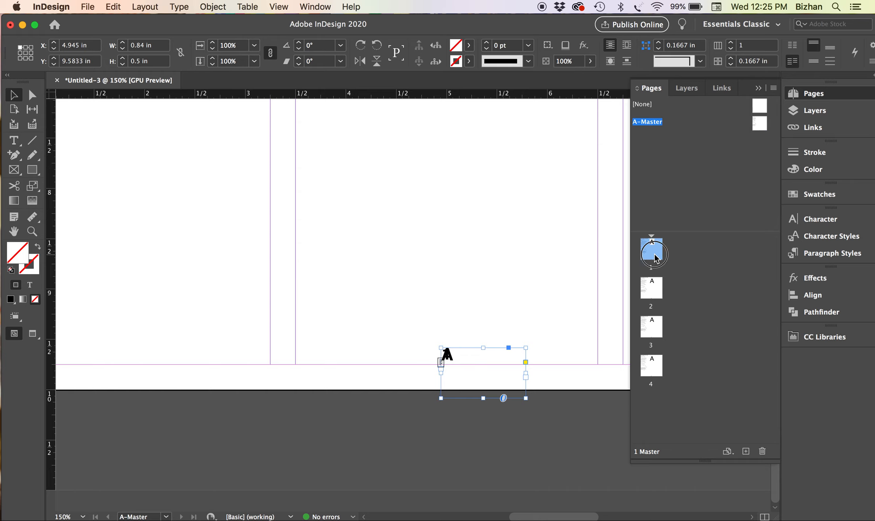
{"action": "double_click", "coordinate": [651, 288]}
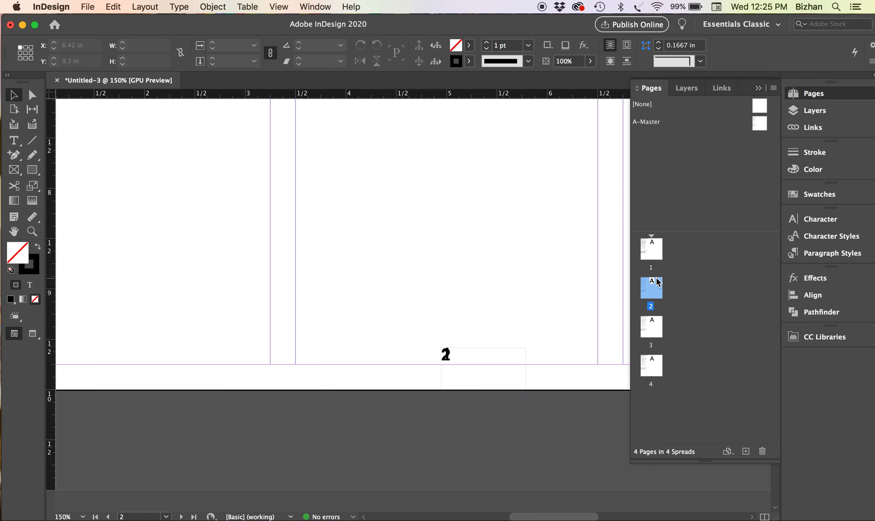
{"action": "scroll", "coordinate": [589, 324], "scroll_direction": "up", "scroll_amount": 10}
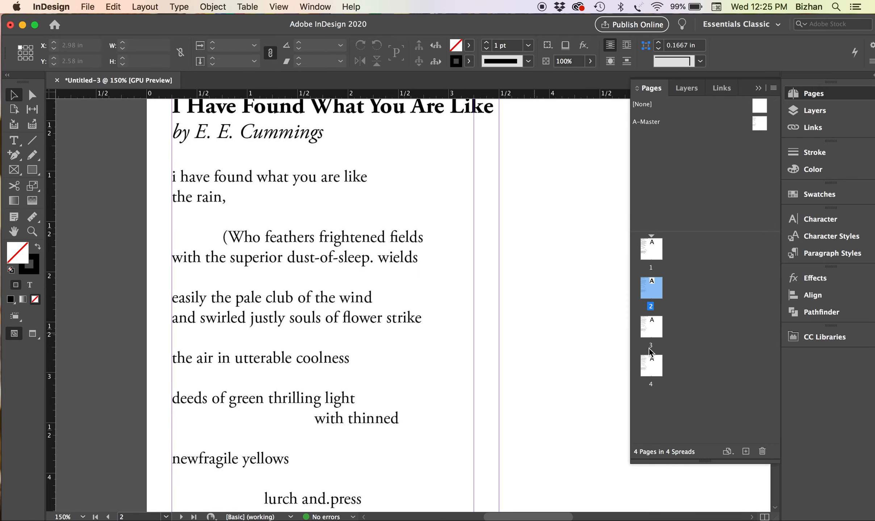
{"action": "double_click", "coordinate": [650, 335]}
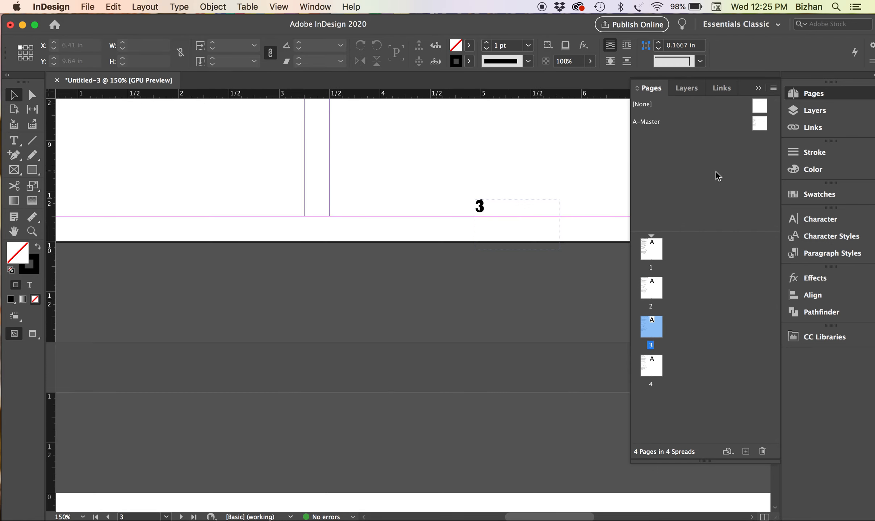
{"action": "double_click", "coordinate": [759, 125]}
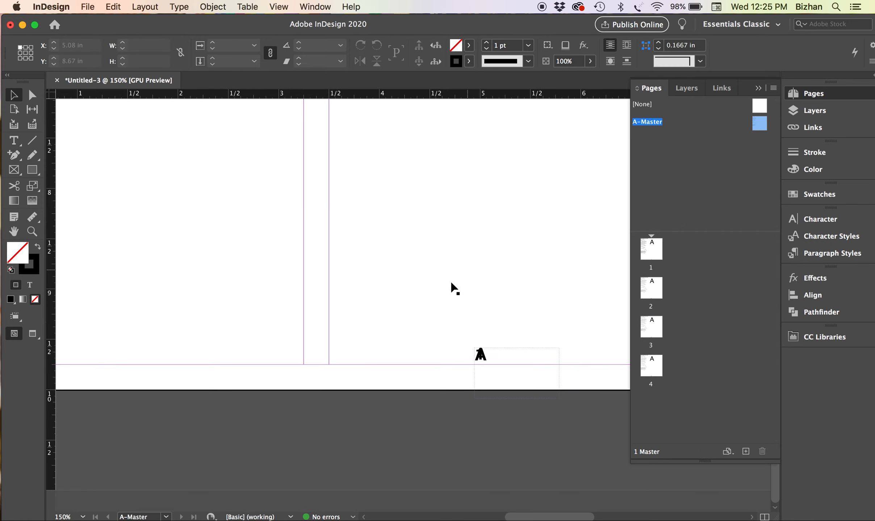
{"action": "key", "text": "super+minus"}
{"action": "key", "text": "super+minus"}
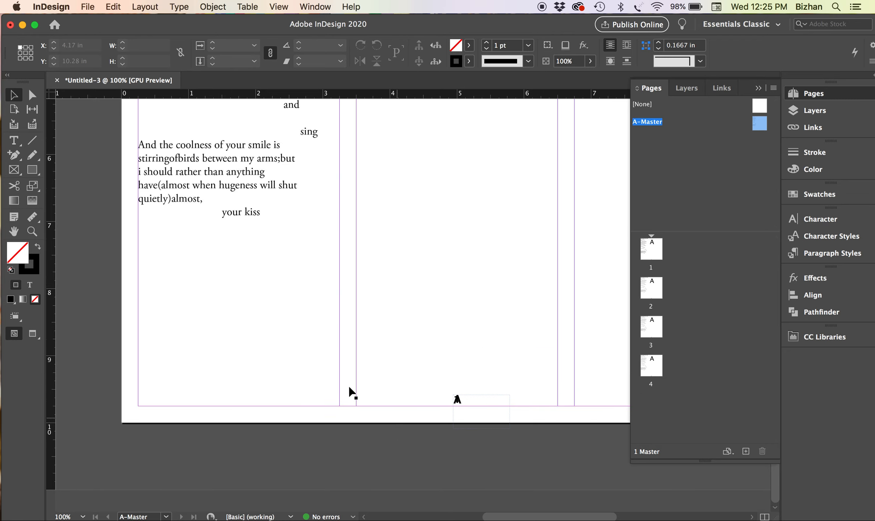
{"action": "scroll", "coordinate": [355, 363], "scroll_direction": "up", "scroll_amount": 10}
{"action": "scroll", "coordinate": [355, 362], "scroll_direction": "left", "scroll_amount": 2}
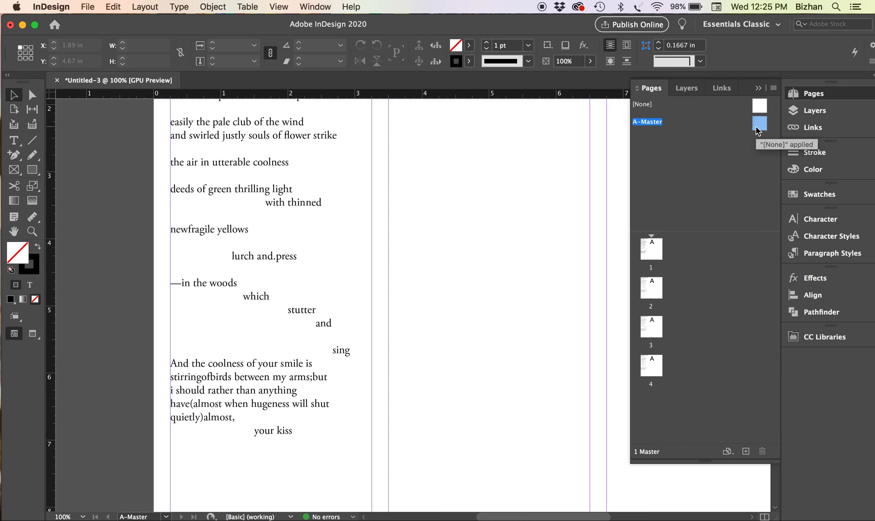
Delete the page-sized poem frame from the A-Master page
{"action": "left_click", "coordinate": [462, 305]}
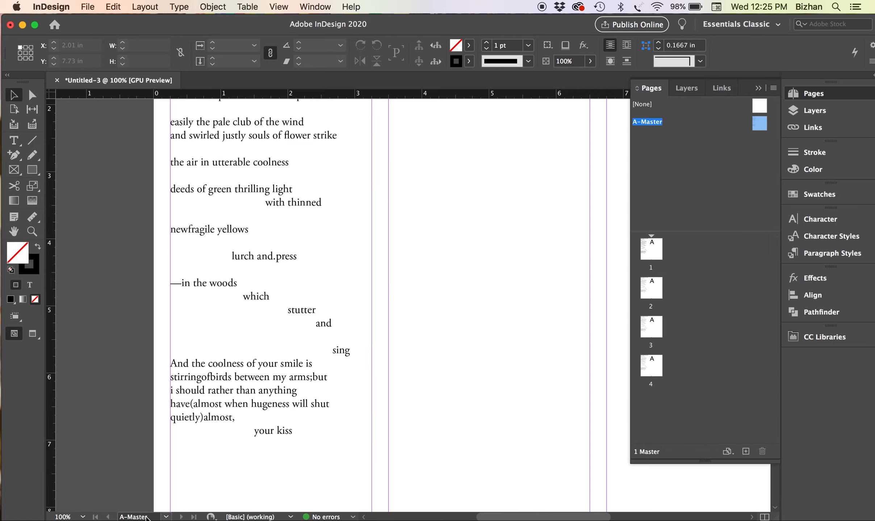
{"action": "left_click", "coordinate": [240, 334]}
{"action": "key", "text": "Delete"}
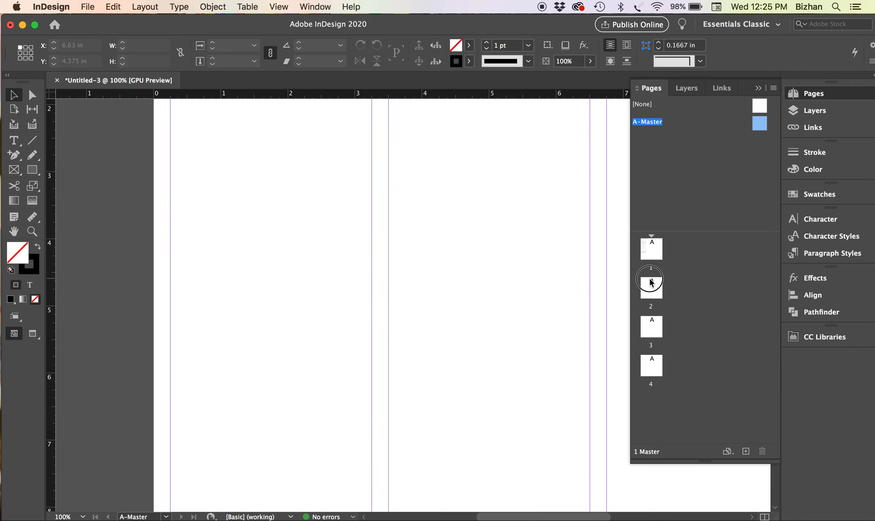
Browse pages 2–4, then settle on page 1 with its faded poem and footer number
{"action": "double_click", "coordinate": [651, 288]}
{"action": "scroll", "coordinate": [578, 343], "scroll_direction": "down", "scroll_amount": 6}
{"action": "scroll", "coordinate": [578, 343], "scroll_direction": "right", "scroll_amount": 1}
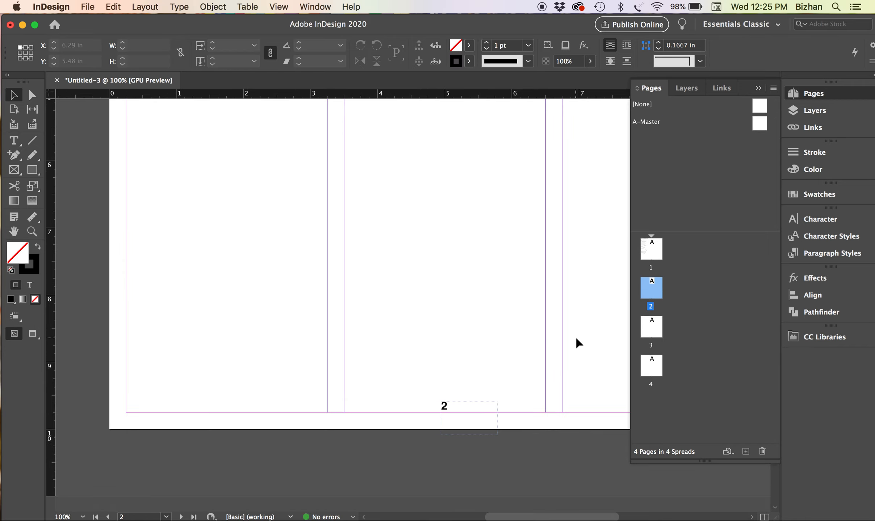
{"action": "key", "text": "super+0"}
{"action": "left_click", "coordinate": [658, 319]}
{"action": "left_click", "coordinate": [651, 365]}
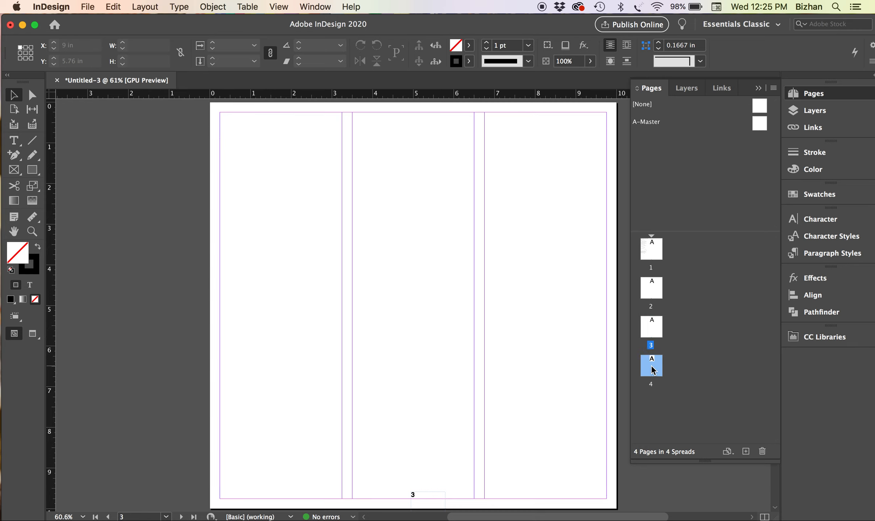
{"action": "double_click", "coordinate": [653, 256]}
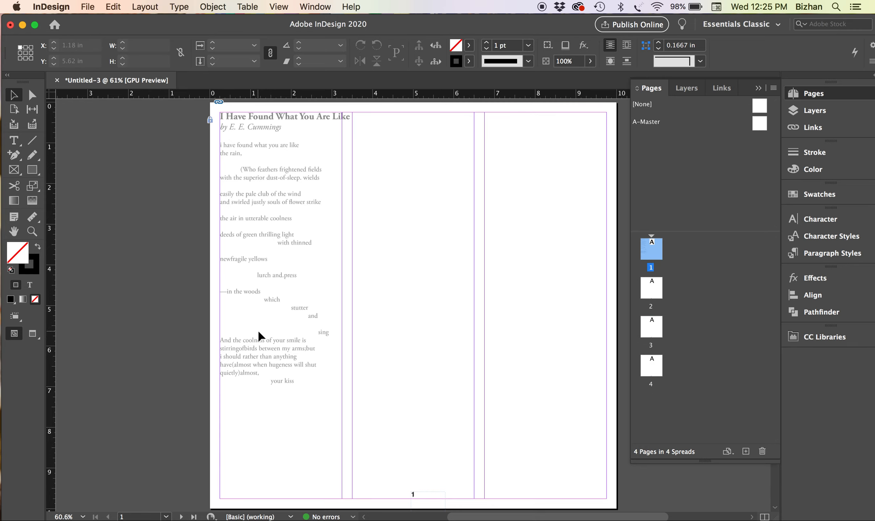
Zoom out to 50% and draw an empty text frame down page 1's left column
{"action": "key", "text": "super+1"}
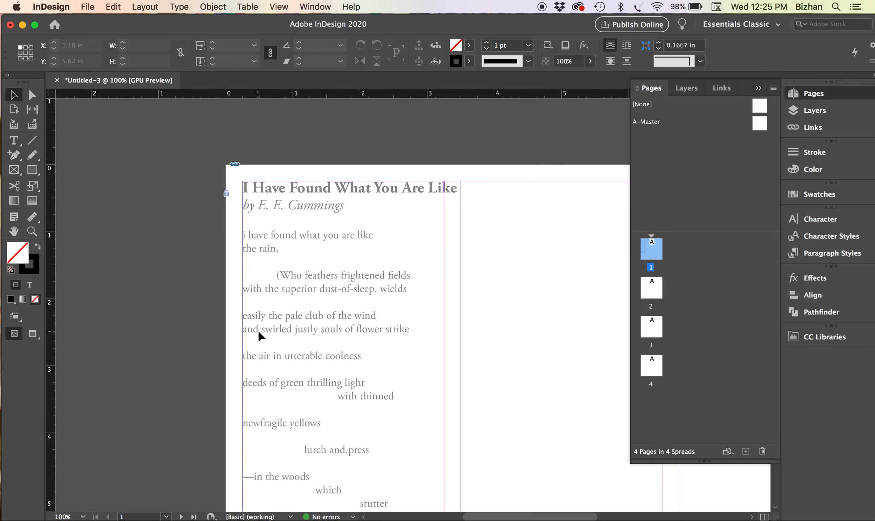
{"action": "key", "text": "super+5"}
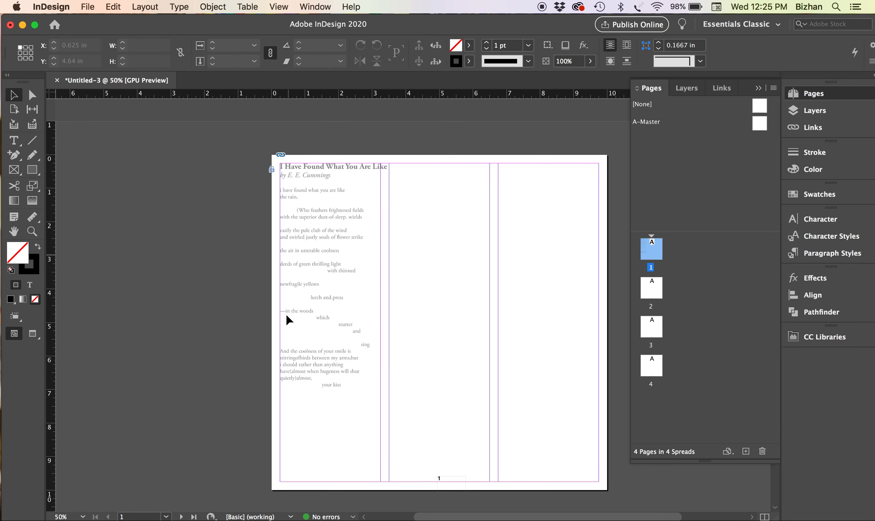
{"action": "left_click", "coordinate": [12, 142]}
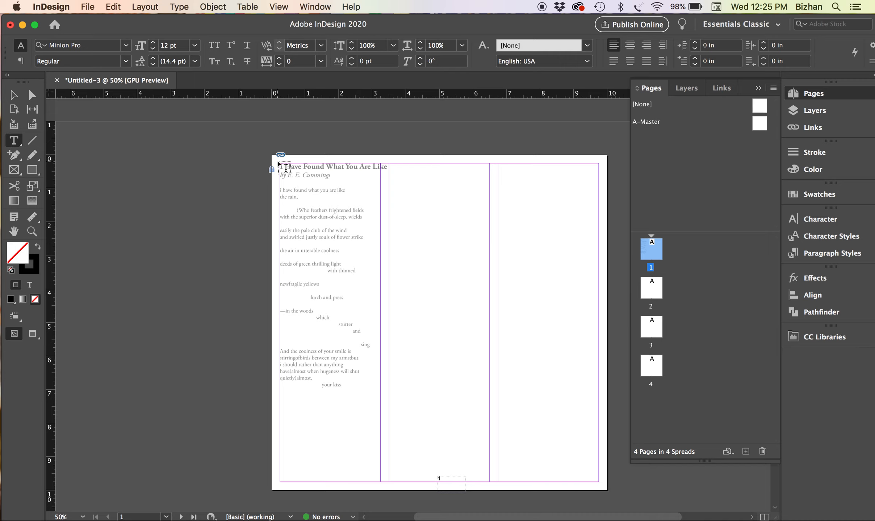
{"action": "left_click_drag", "start_coordinate": [289, 170], "coordinate": [405, 460]}
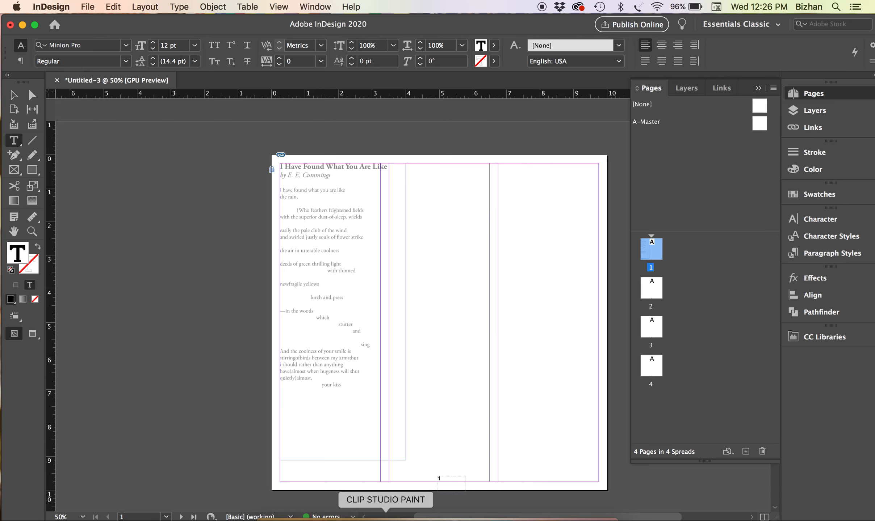
Copy the Cummings poem, from its title through 'kiss', out of text.txt and return to InDesign
{"action": "left_click", "coordinate": [339, 517]}
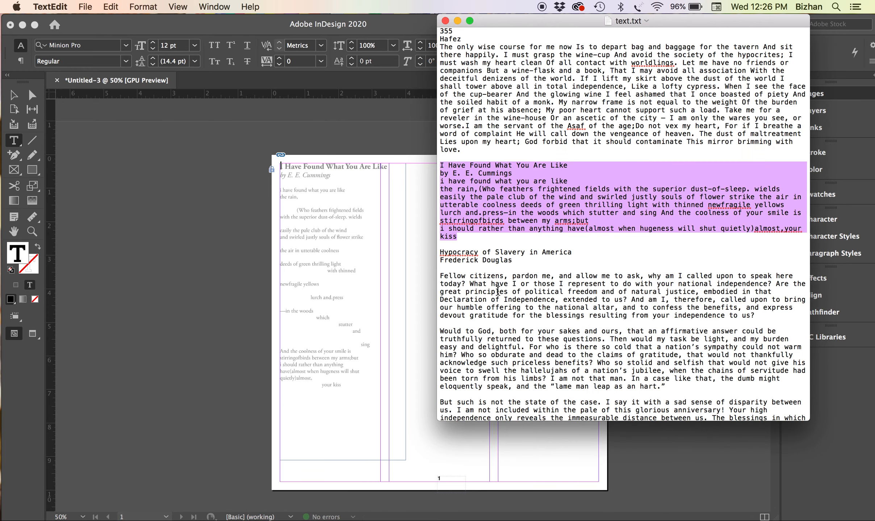
{"action": "left_click", "coordinate": [522, 269]}
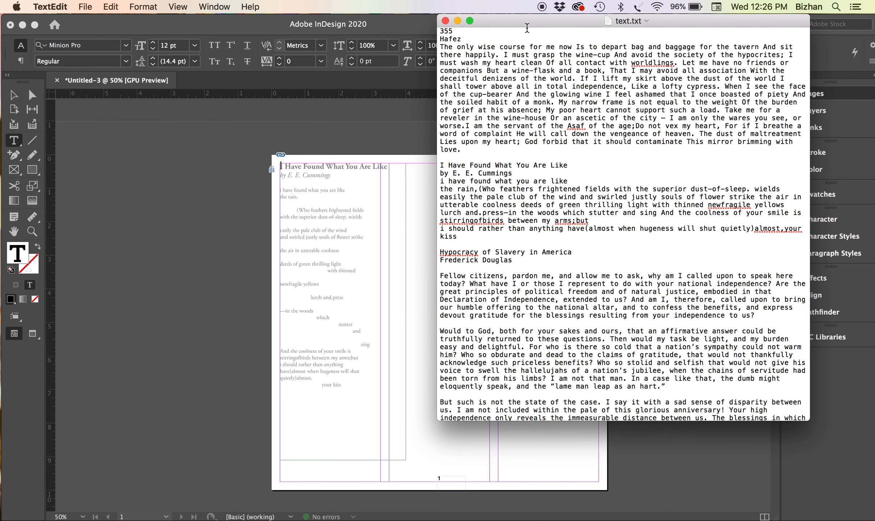
{"action": "left_click_drag", "start_coordinate": [527, 23], "coordinate": [514, 40]}
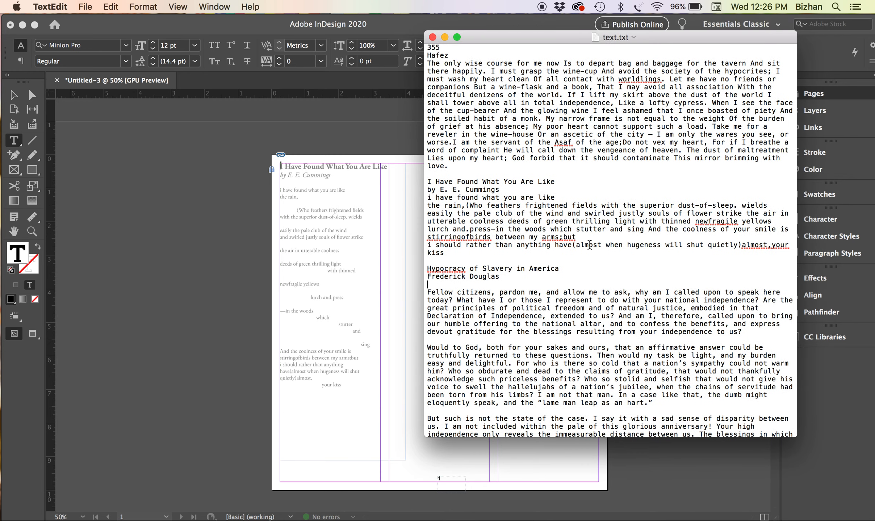
{"action": "scroll", "coordinate": [589, 245], "scroll_direction": "down", "scroll_amount": 5}
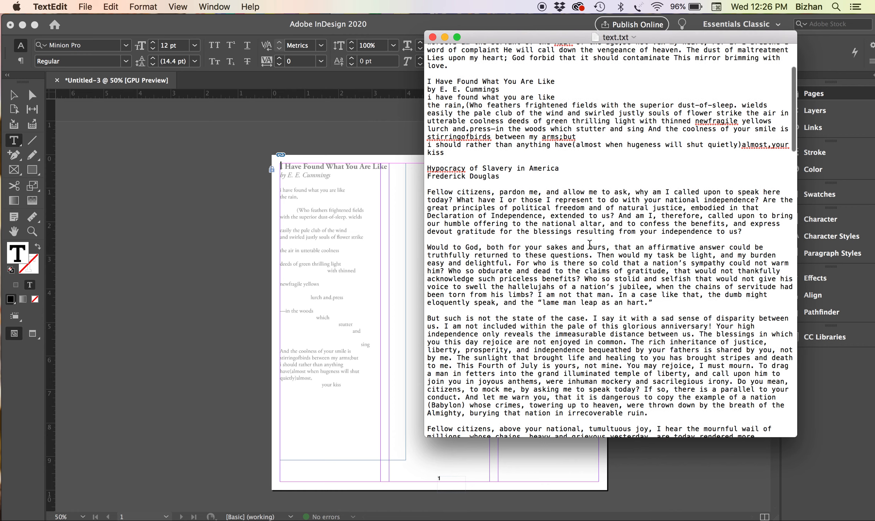
{"action": "scroll", "coordinate": [589, 245], "scroll_direction": "up", "scroll_amount": 3}
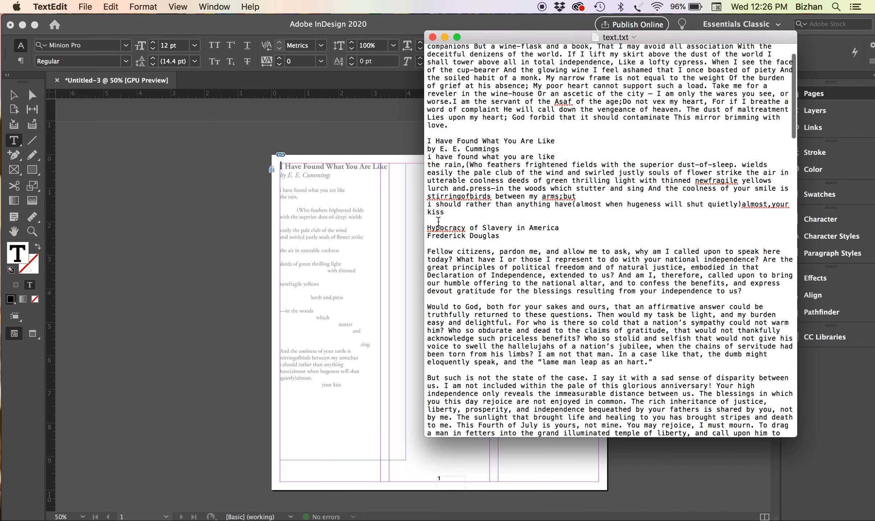
{"action": "left_click_drag", "start_coordinate": [449, 214], "coordinate": [411, 143]}
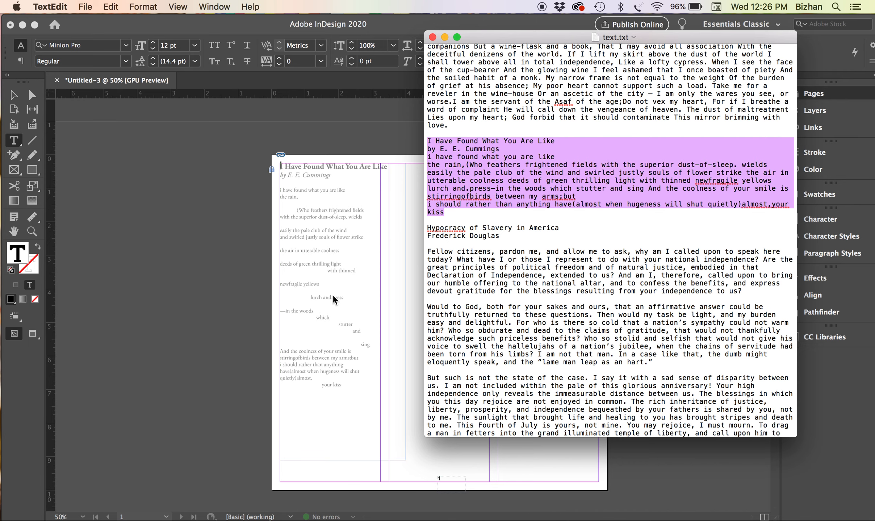
{"action": "left_click", "coordinate": [320, 302]}
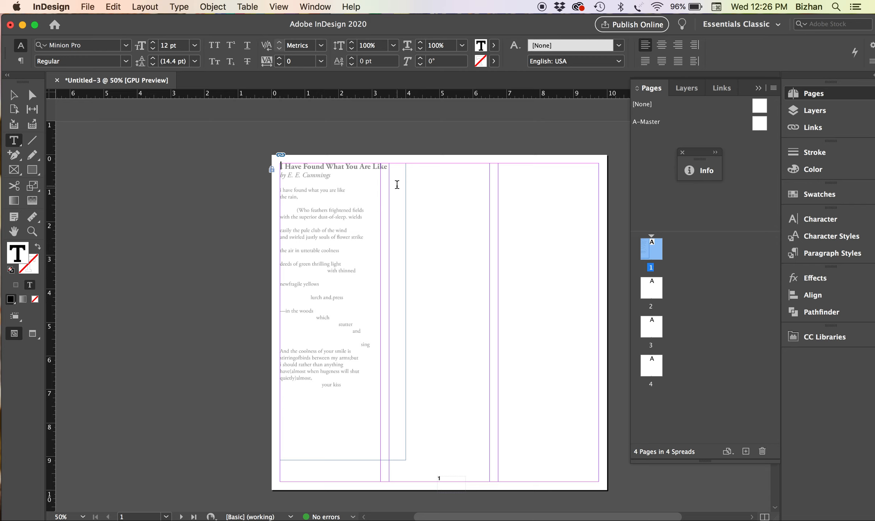
Paste the poem into the frame, zoom to 125%, and select the title line
{"action": "key", "text": "super+v"}
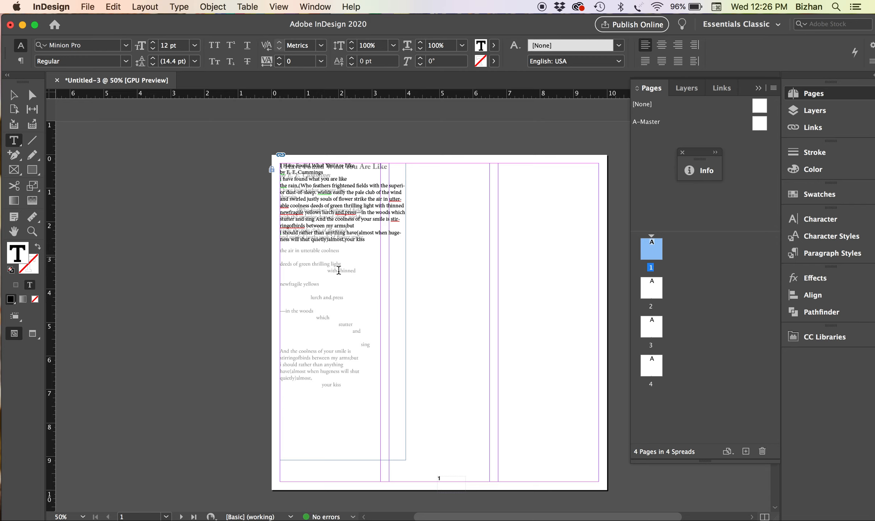
{"action": "key", "text": "super+equal"}
{"action": "key", "text": "super+equal"}
{"action": "key", "text": "super+equal"}
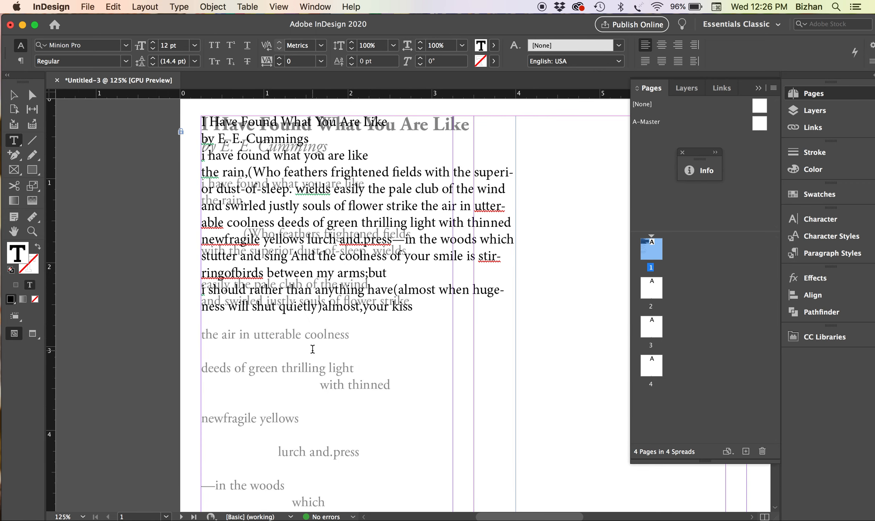
{"action": "left_click_drag", "start_coordinate": [386, 125], "coordinate": [183, 76]}
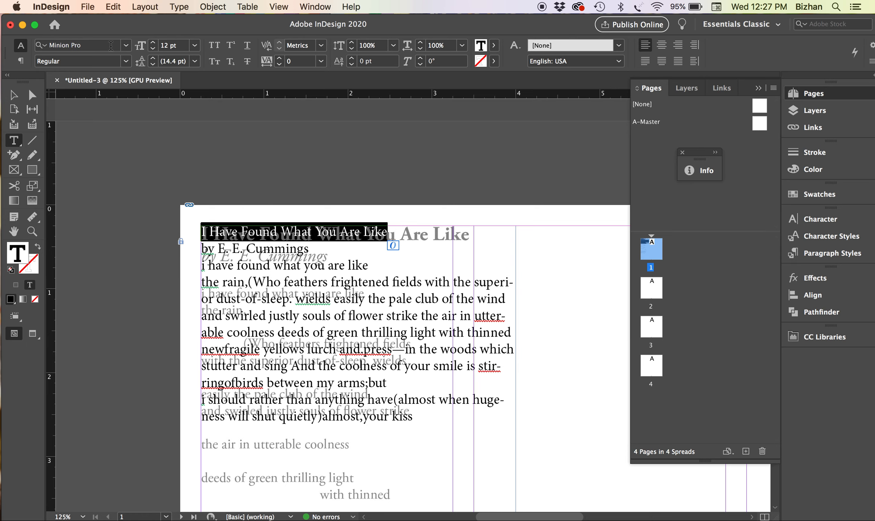
Set the entire poem in Garamond Regular
{"action": "left_click_drag", "start_coordinate": [110, 46], "coordinate": [67, 46]}
{"action": "left_click", "coordinate": [253, 226]}
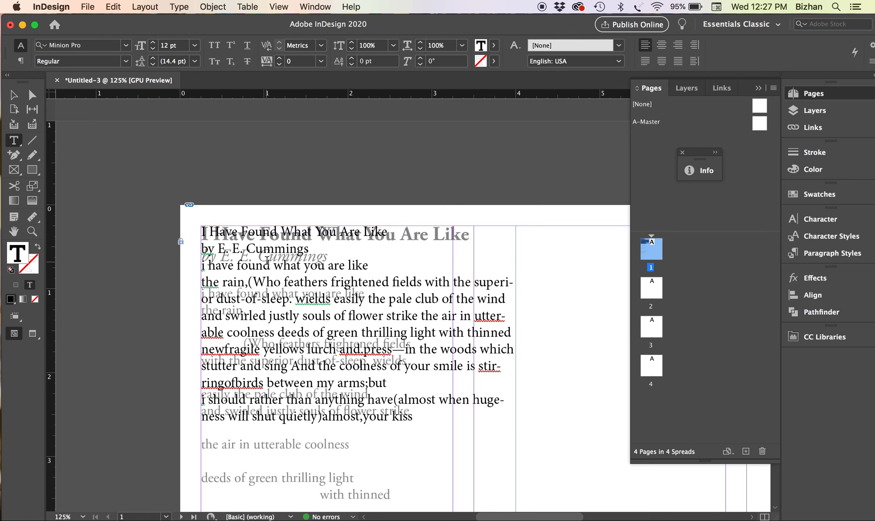
{"action": "key", "text": "super+a"}
{"action": "left_click", "coordinate": [93, 46]}
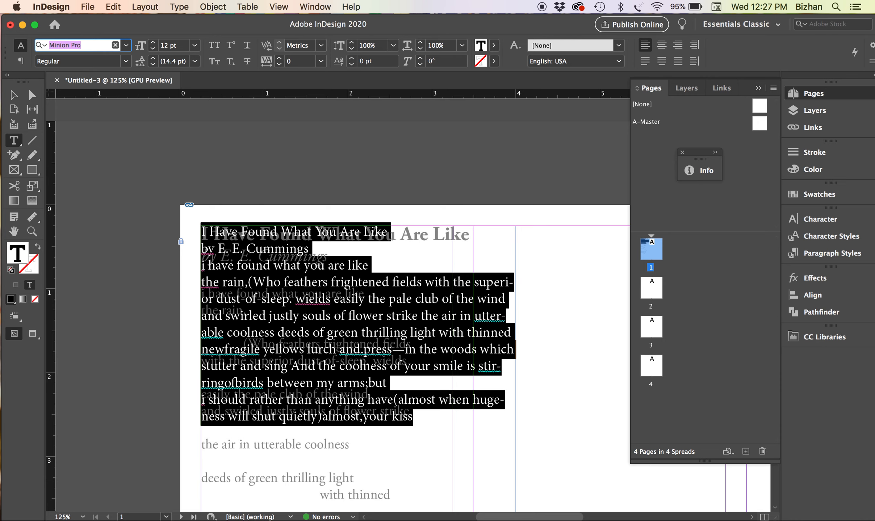
{"action": "type", "text": "gara"}
{"action": "left_click", "coordinate": [88, 137]}
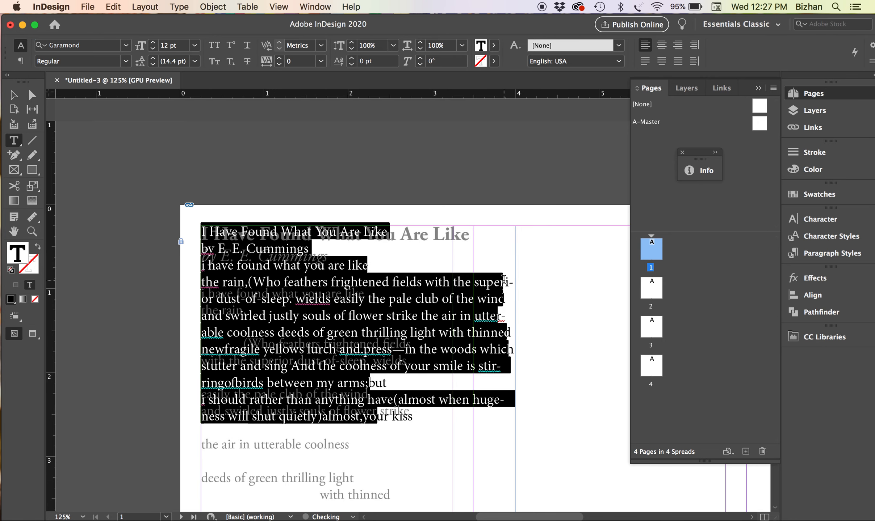
Make the title line 'I Have Found What You Are Like' bold
{"action": "left_click", "coordinate": [504, 280]}
{"action": "left_click_drag", "start_coordinate": [399, 232], "coordinate": [243, 196]}
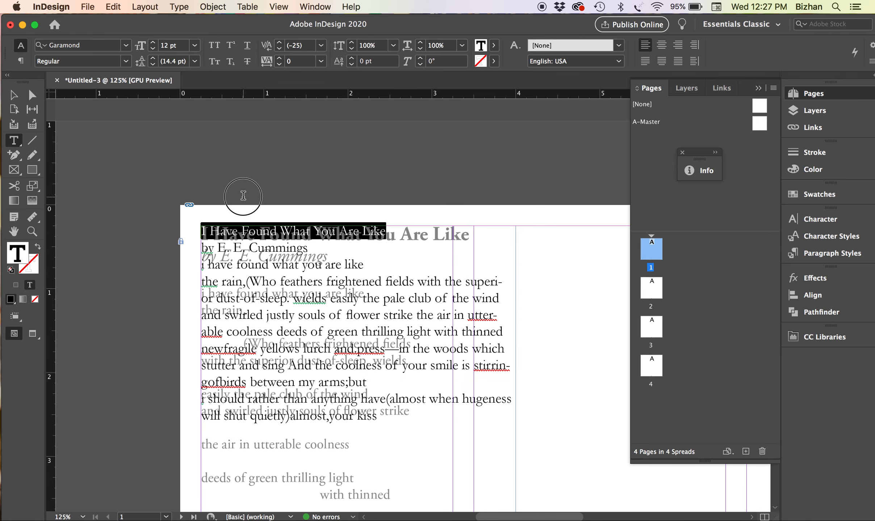
{"action": "left_click", "coordinate": [126, 62]}
{"action": "left_click", "coordinate": [65, 98]}
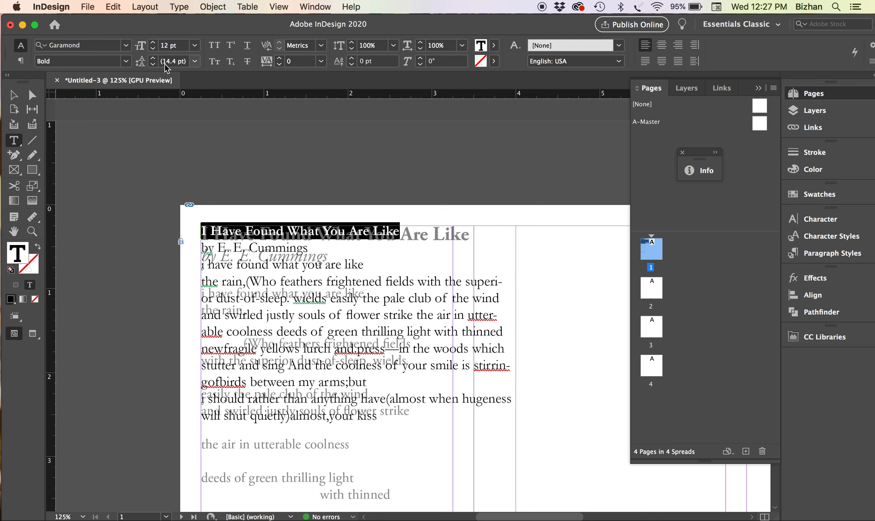
Set the title's font size to 16.25 pt
{"action": "left_click", "coordinate": [152, 43]}
{"action": "left_click", "coordinate": [153, 43]}
{"action": "left_click", "coordinate": [153, 43]}
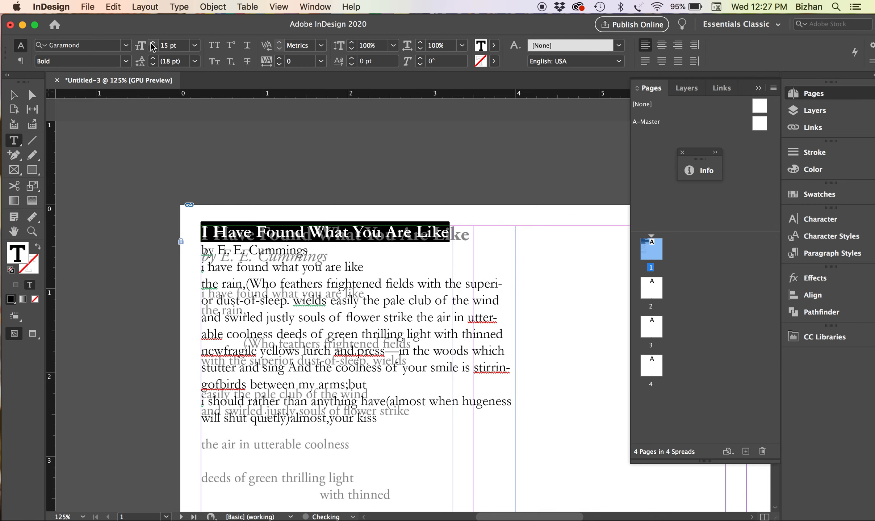
{"action": "left_click", "coordinate": [153, 42]}
{"action": "left_click", "coordinate": [153, 43]}
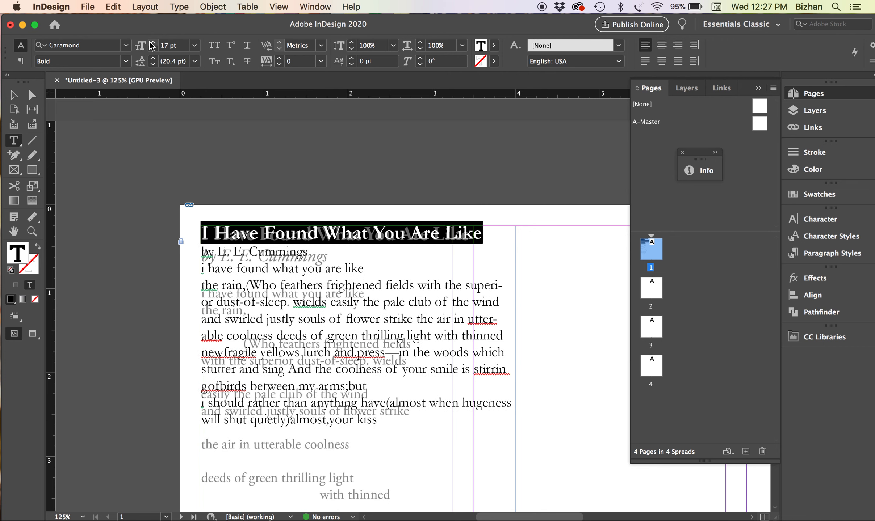
{"action": "left_click", "coordinate": [153, 43]}
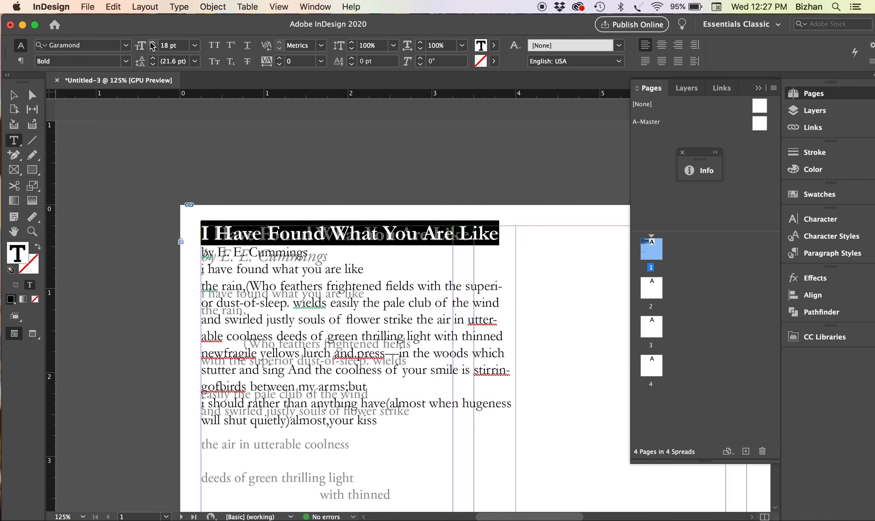
{"action": "left_click", "coordinate": [153, 51]}
{"action": "left_click", "coordinate": [154, 50]}
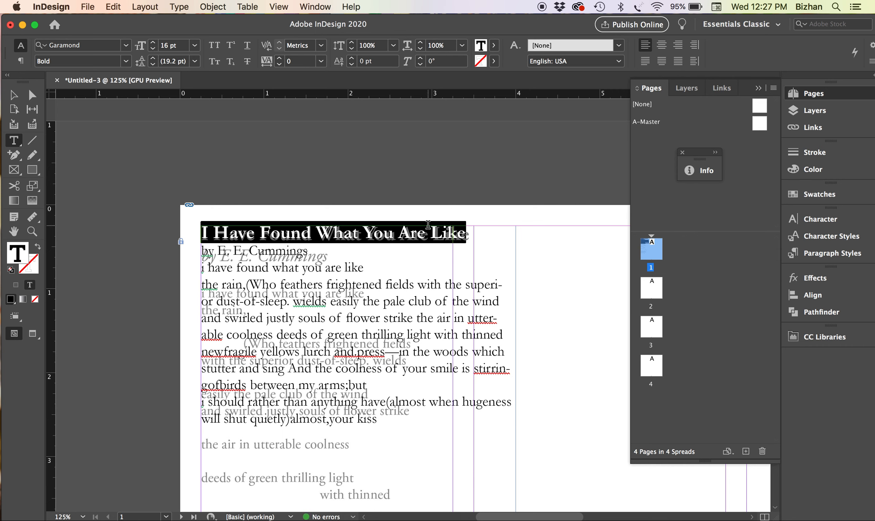
{"action": "left_click", "coordinate": [180, 47]}
{"action": "left_click", "coordinate": [168, 46]}
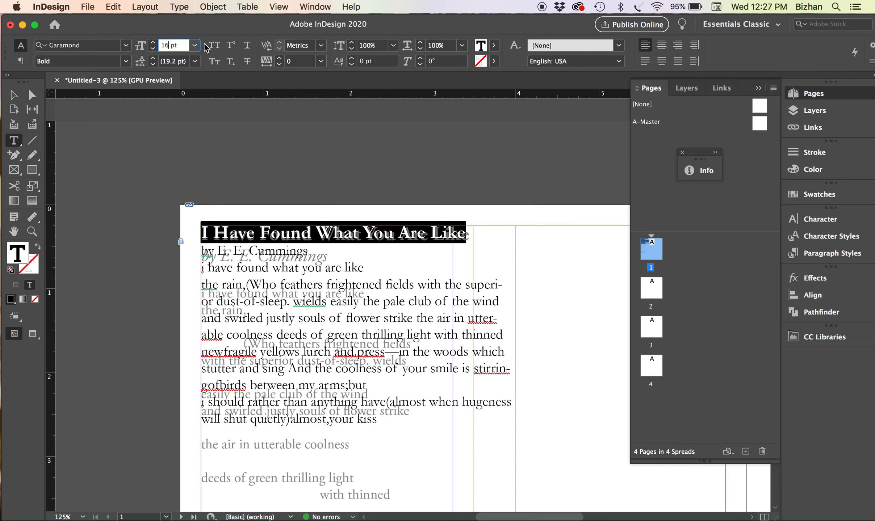
{"action": "type", "text": ".25"}
{"action": "key", "text": "Return"}
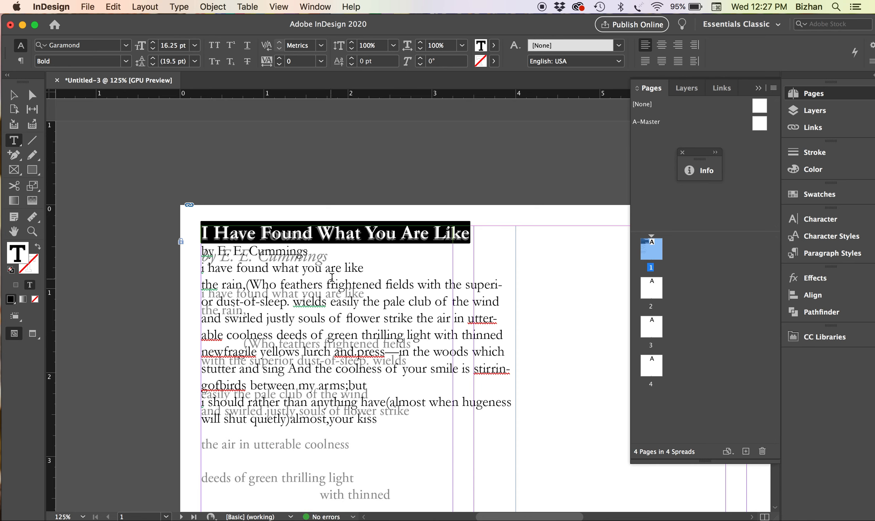
Select the byline 'by E. E. Cummings'
{"action": "left_click_drag", "start_coordinate": [325, 268], "coordinate": [223, 249]}
{"action": "left_click", "coordinate": [224, 250]}
{"action": "left_click_drag", "start_coordinate": [313, 252], "coordinate": [200, 252]}
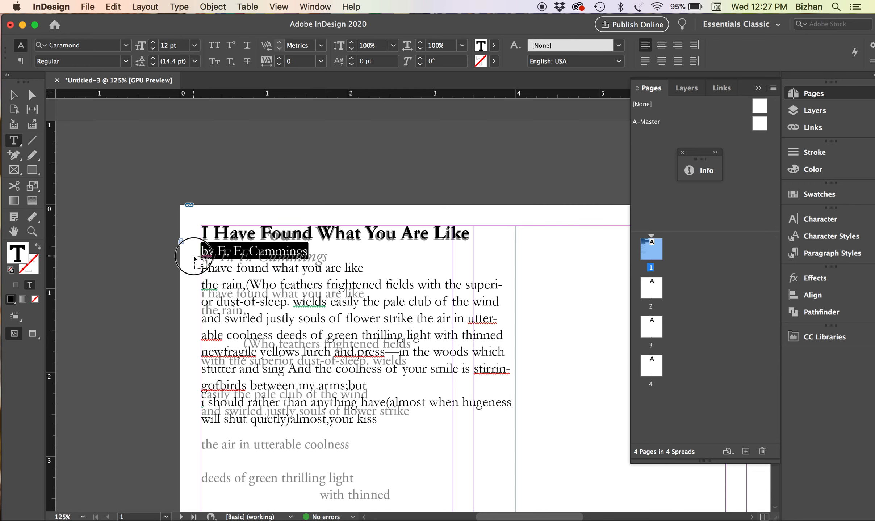
Make the byline Garamond Italic at 16 pt, then open the Character panel before 'Cummings'
{"action": "left_click", "coordinate": [125, 62]}
{"action": "left_click", "coordinate": [109, 87]}
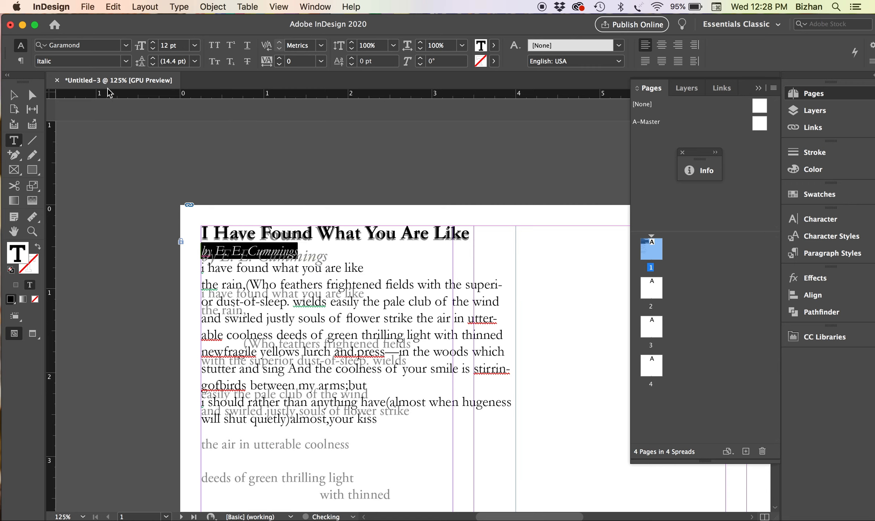
{"action": "left_click", "coordinate": [154, 43]}
{"action": "left_click", "coordinate": [154, 43]}
{"action": "left_click", "coordinate": [153, 43]}
{"action": "left_click", "coordinate": [154, 43]}
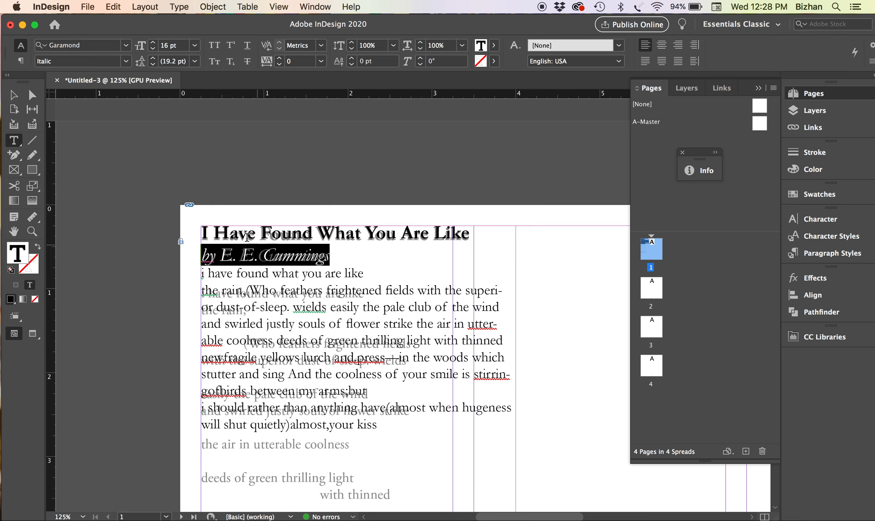
{"action": "left_click", "coordinate": [261, 252]}
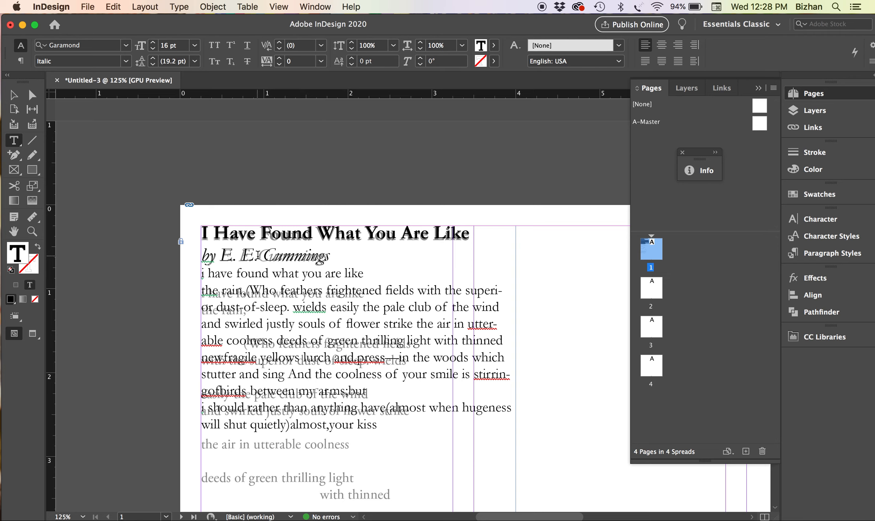
{"action": "key", "text": "super+t"}
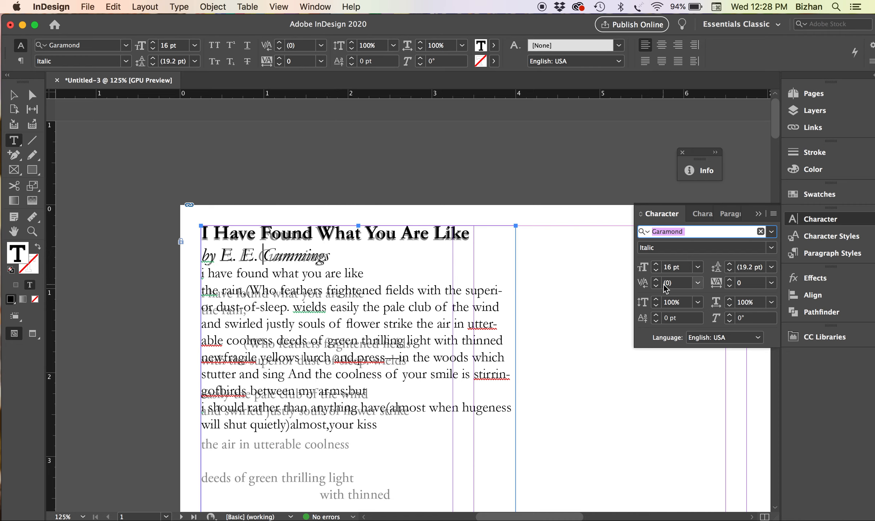
Kern the space before 'Cummings' to -240 and select the letters 'ings'
{"action": "left_click", "coordinate": [690, 282]}
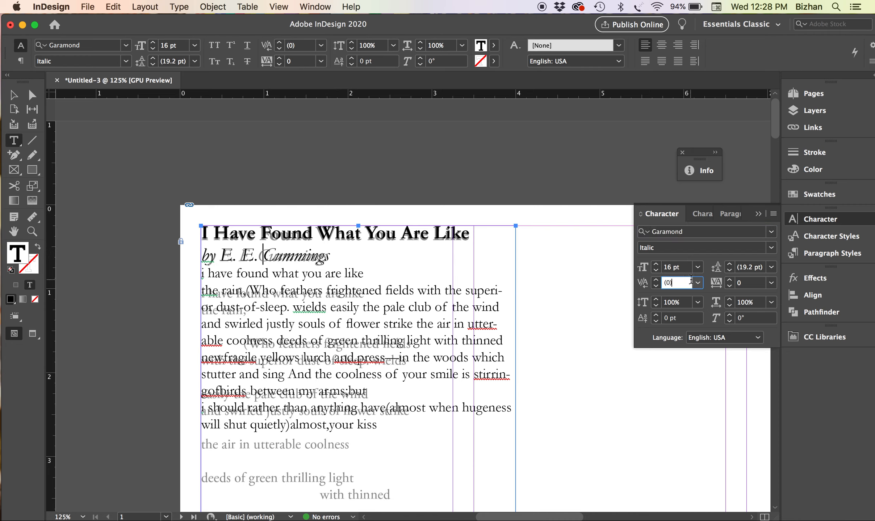
{"action": "key", "text": "Down"}
{"action": "key", "text": "Down"}
{"action": "key", "text": "Down"}
{"action": "key", "text": "Down"}
{"action": "key", "text": "Down"}
{"action": "key", "text": "Down"}
{"action": "key", "text": "Down"}
{"action": "key", "text": "Down"}
{"action": "key", "text": "Down"}
{"action": "key", "text": "Down"}
{"action": "key", "text": "Down"}
{"action": "key", "text": "Down"}
{"action": "key", "text": "Down"}
{"action": "key", "text": "Down"}
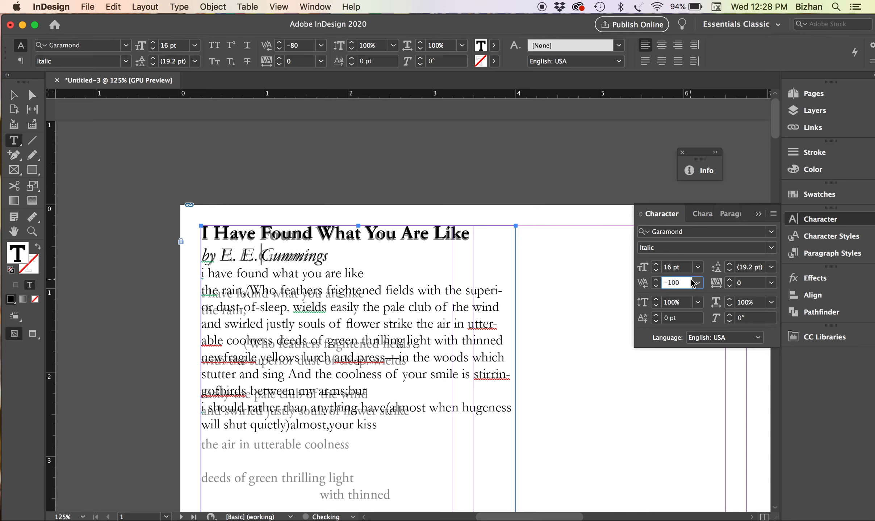
{"action": "key", "text": "Down"}
{"action": "key", "text": "Down"}
{"action": "key", "text": "Down"}
{"action": "key", "text": "Down"}
{"action": "key", "text": "Down"}
{"action": "key", "text": "Down"}
{"action": "key", "text": "Down"}
{"action": "key", "text": "Down"}
{"action": "key", "text": "Down"}
{"action": "key", "text": "Down"}
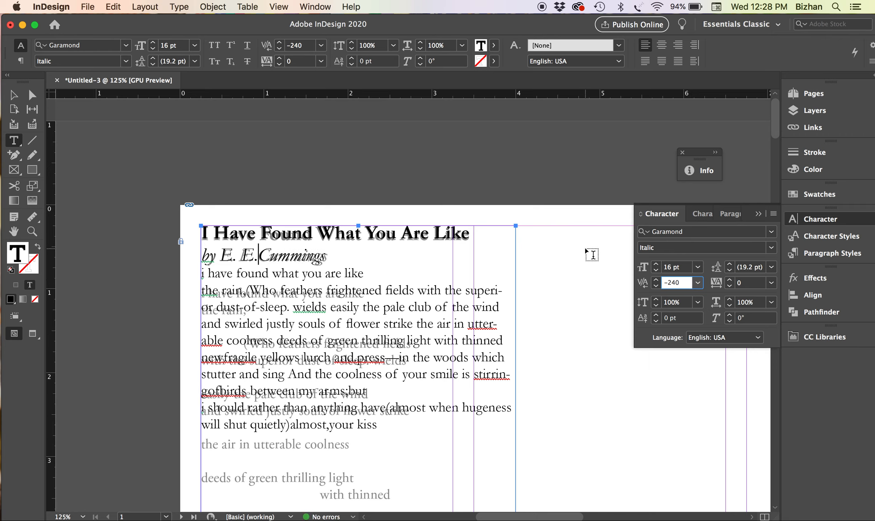
{"action": "double_click", "coordinate": [291, 256]}
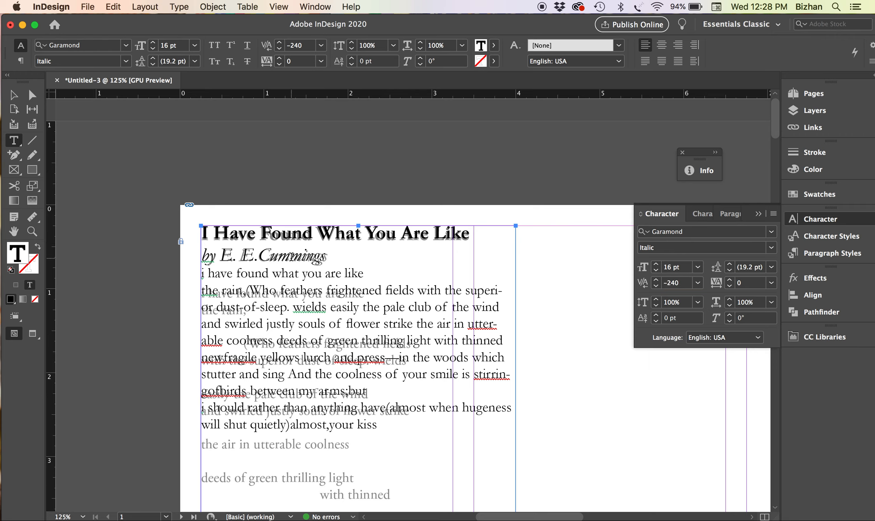
{"action": "left_click", "coordinate": [290, 256]}
{"action": "left_click_drag", "start_coordinate": [302, 257], "coordinate": [328, 256]}
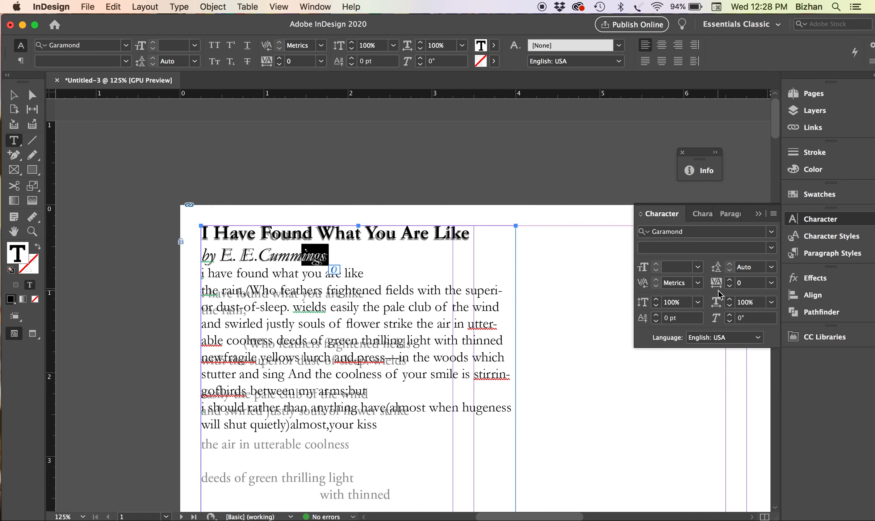
Raise the tracking of 'ings' in the byline to 40
{"action": "left_click", "coordinate": [729, 279]}
{"action": "left_click", "coordinate": [729, 278]}
{"action": "left_click", "coordinate": [729, 279]}
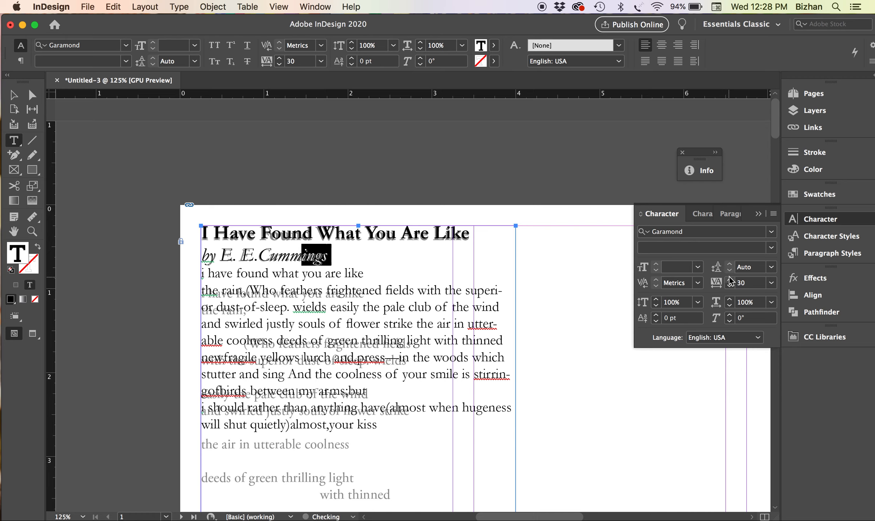
{"action": "left_click", "coordinate": [728, 279]}
Add a blank line after the byline
{"action": "left_click", "coordinate": [363, 274]}
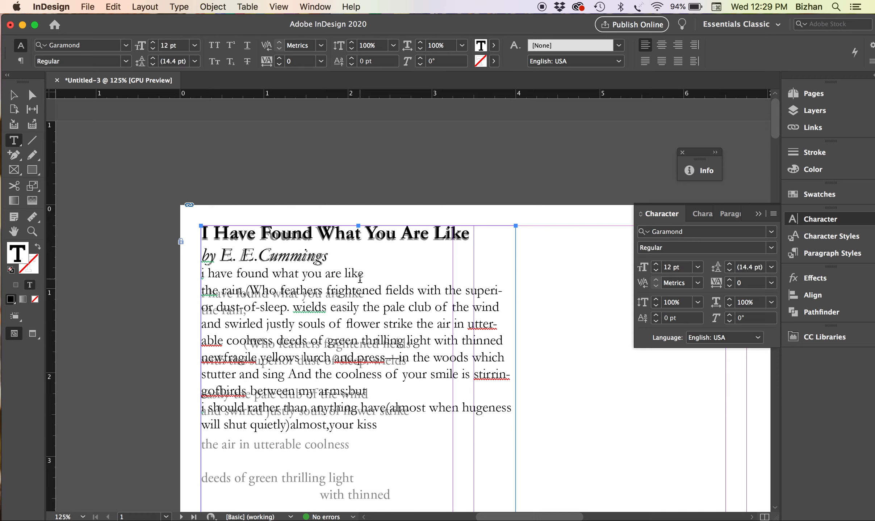
{"action": "left_click", "coordinate": [338, 257]}
{"action": "key", "text": "Return"}
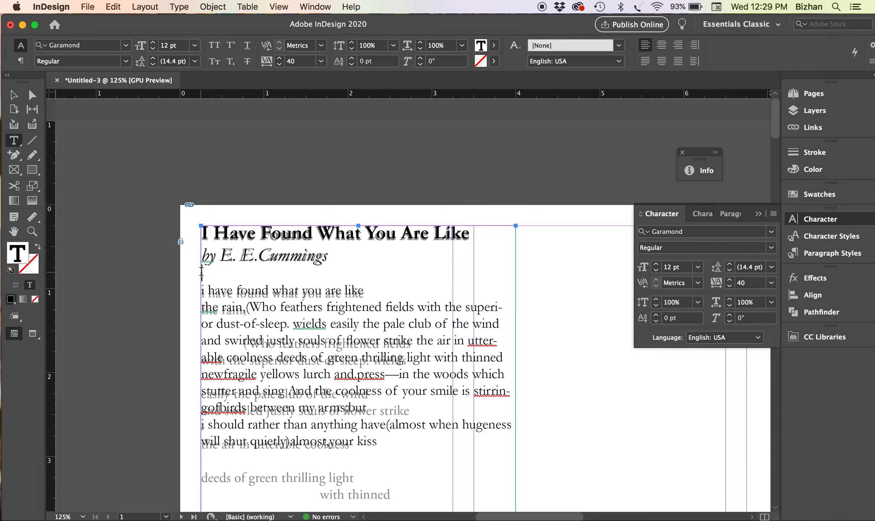
Set the first poem line's leading to 17 pt in the Character panel
{"action": "left_click_drag", "start_coordinate": [202, 273], "coordinate": [214, 273]}
{"action": "left_click", "coordinate": [223, 287]}
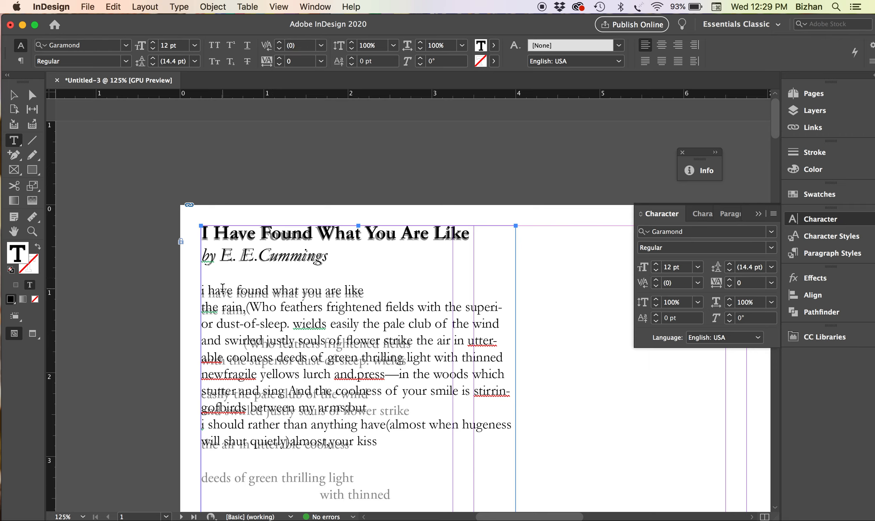
{"action": "left_click_drag", "start_coordinate": [201, 290], "coordinate": [363, 294]}
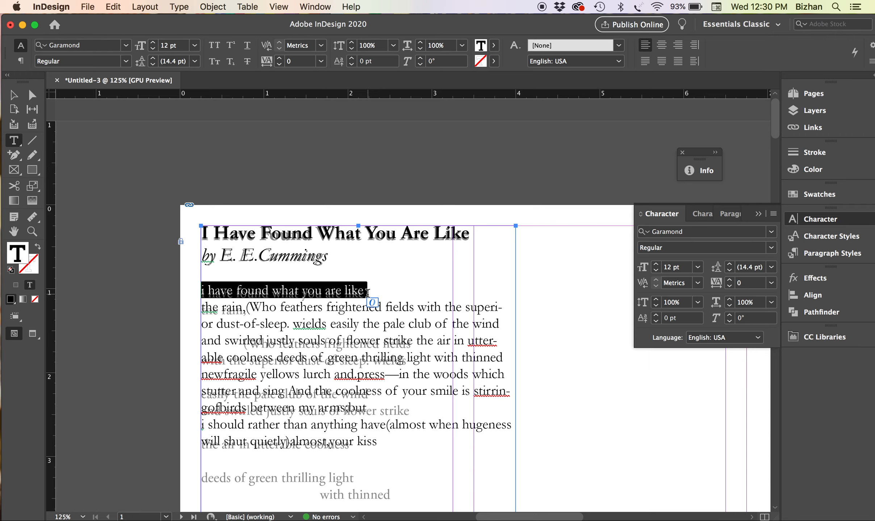
{"action": "left_click", "coordinate": [729, 264]}
{"action": "left_click", "coordinate": [729, 264]}
{"action": "left_click", "coordinate": [730, 264]}
{"action": "left_click", "coordinate": [452, 308]}
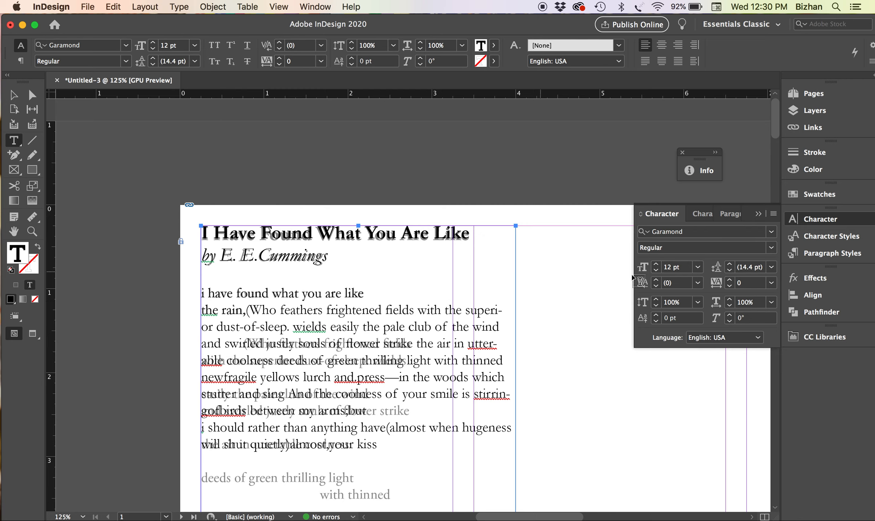
{"action": "left_click", "coordinate": [731, 264]}
{"action": "left_click", "coordinate": [731, 265]}
{"action": "left_click", "coordinate": [731, 265]}
{"action": "left_click", "coordinate": [731, 265]}
{"action": "left_click", "coordinate": [731, 265]}
{"action": "left_click", "coordinate": [745, 269]}
{"action": "key", "text": "shift+Up"}
{"action": "key", "text": "shift+Up"}
{"action": "key", "text": "shift+Up"}
{"action": "key", "text": "shift+Up"}
{"action": "key", "text": "shift+Up"}
{"action": "key", "text": "shift+Up"}
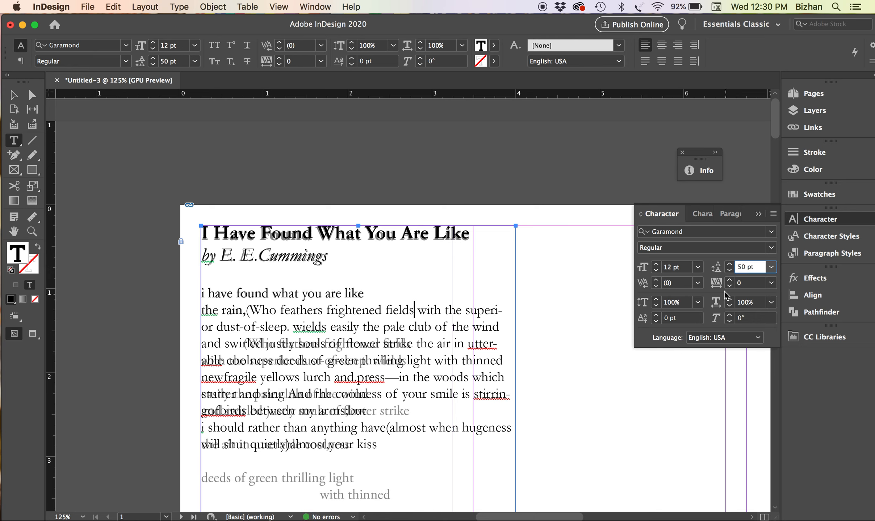
{"action": "left_click", "coordinate": [502, 327]}
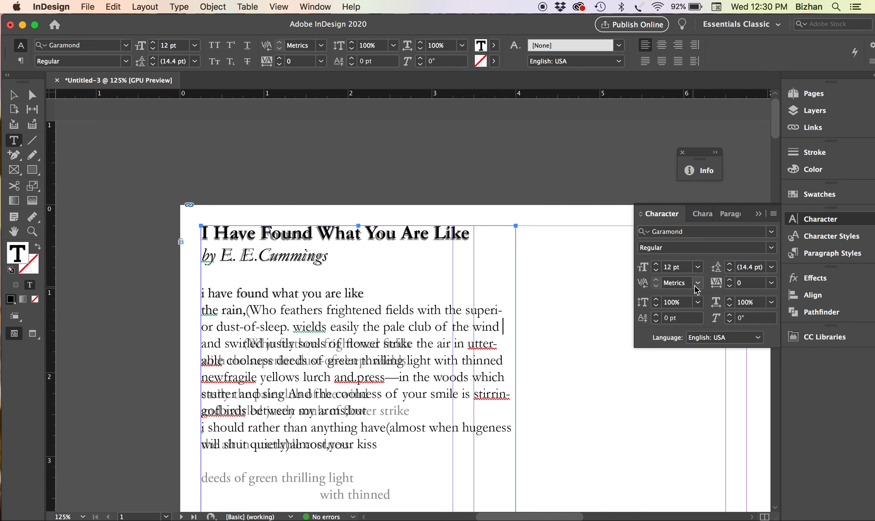
Break the line after 'the rain,' so '(Who feathers frightened fields' starts below
{"action": "left_click", "coordinate": [377, 293]}
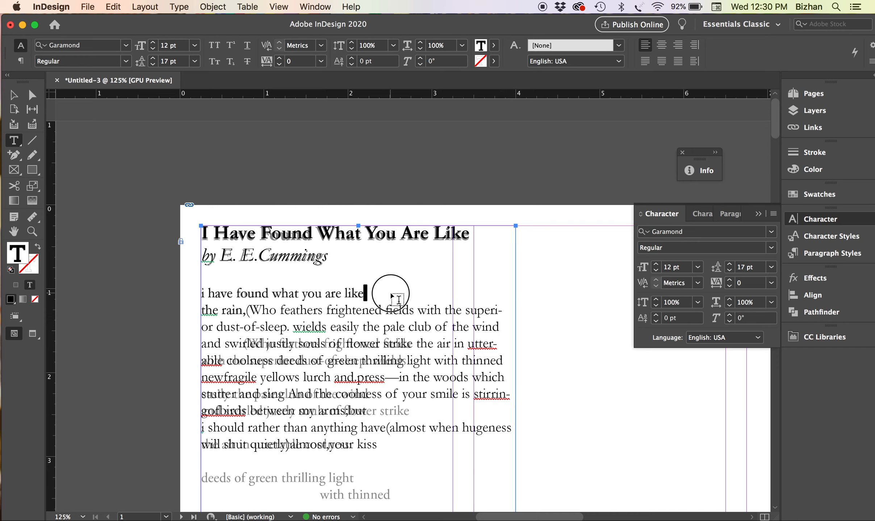
{"action": "left_click", "coordinate": [378, 300]}
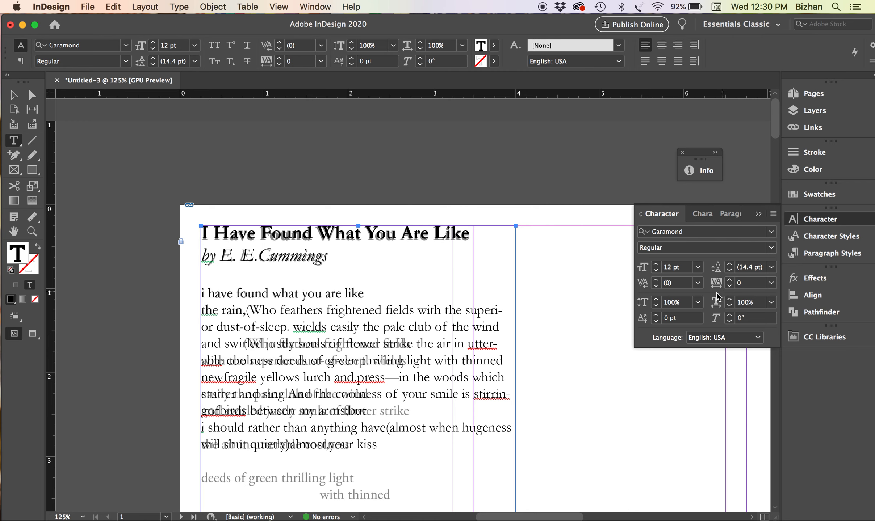
{"action": "left_click", "coordinate": [245, 310]}
{"action": "key", "text": "Return"}
{"action": "key", "text": "Return"}
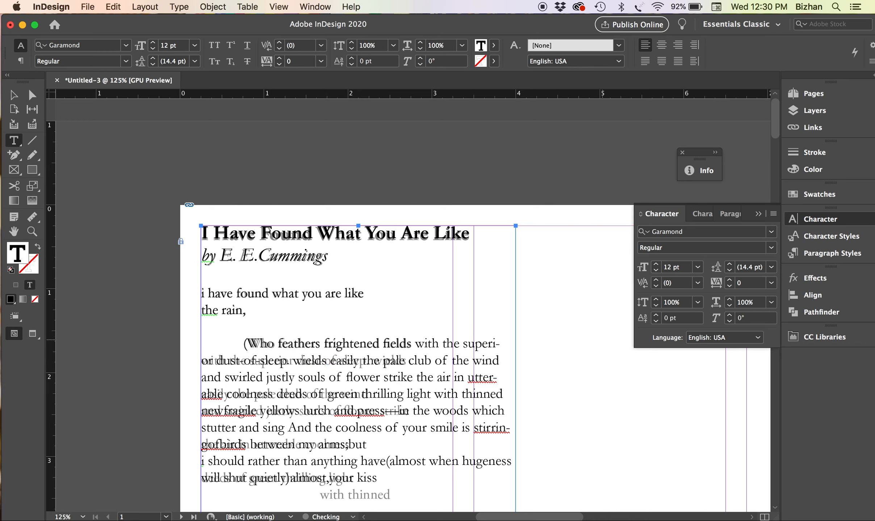
Break lines after 'fields', 'wields', 'the wind' and 'strike', adding stanza gaps before 'easily' and 'the air'
{"action": "left_click", "coordinate": [416, 343]}
{"action": "key", "text": "Return"}
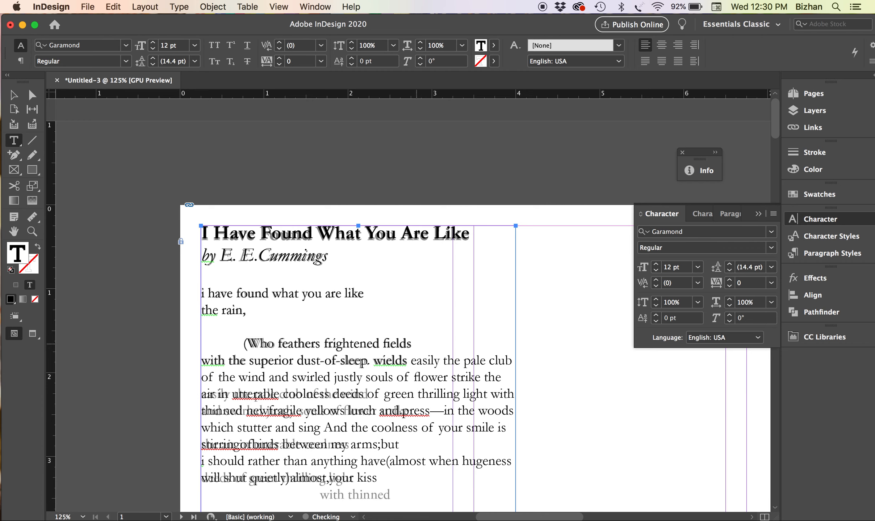
{"action": "left_click", "coordinate": [412, 358]}
{"action": "key", "text": "Return"}
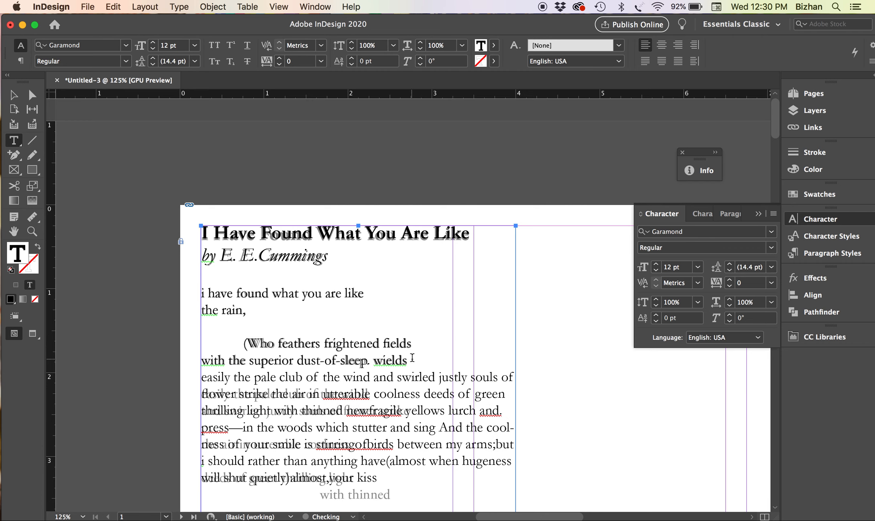
{"action": "key", "text": "Return"}
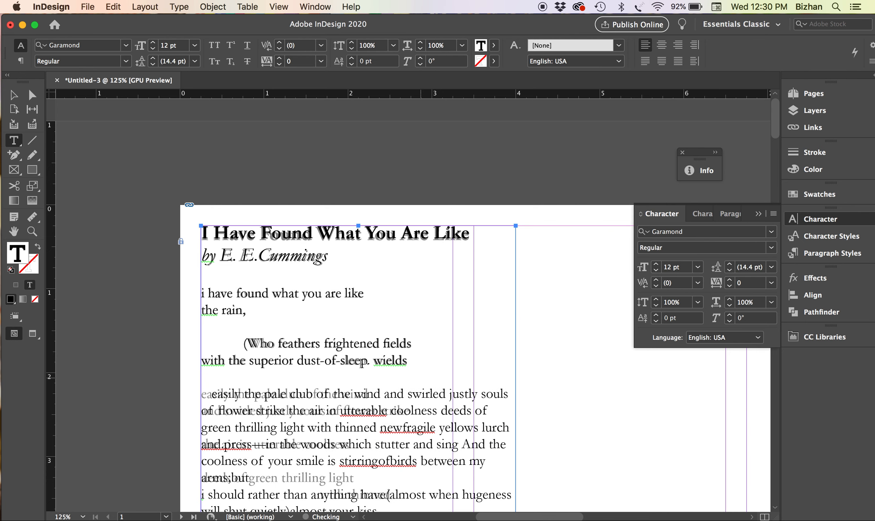
{"action": "left_click", "coordinate": [373, 395]}
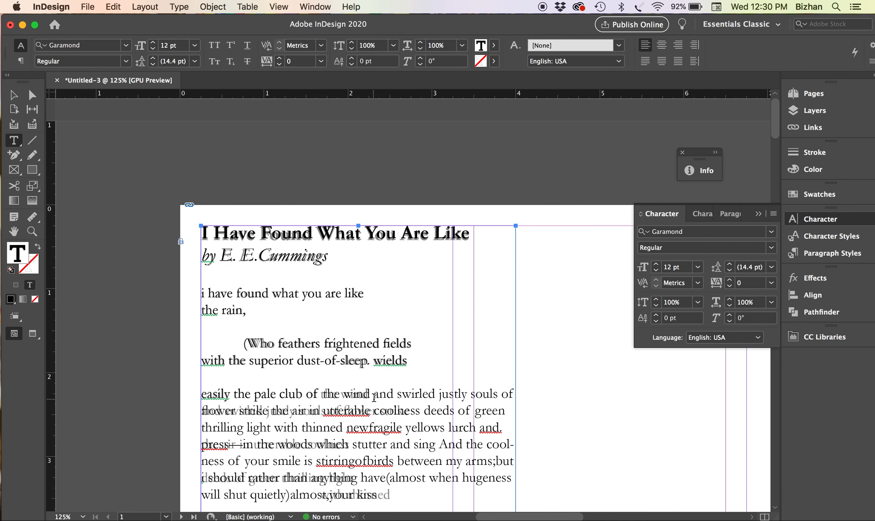
{"action": "key", "text": "Return"}
{"action": "key", "text": "Tab"}
{"action": "key", "text": "Tab"}
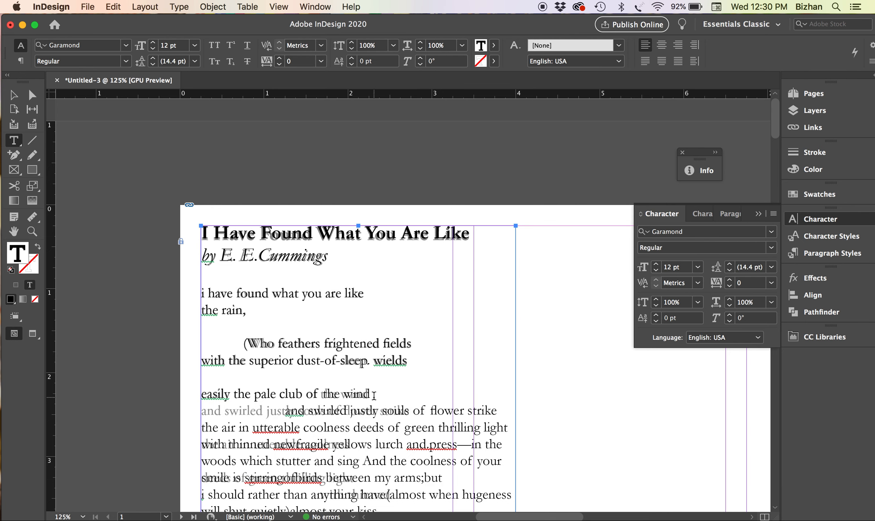
{"action": "key", "text": "BackSpace"}
{"action": "key", "text": "BackSpace"}
{"action": "left_click", "coordinate": [414, 410]}
{"action": "key", "text": "Return"}
{"action": "scroll", "coordinate": [439, 439], "scroll_direction": "down", "scroll_amount": 3}
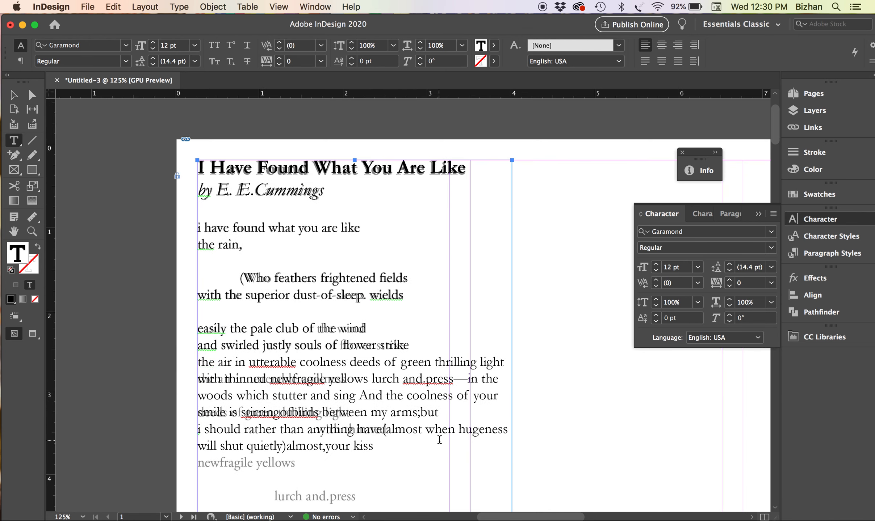
{"action": "key", "text": "Return"}
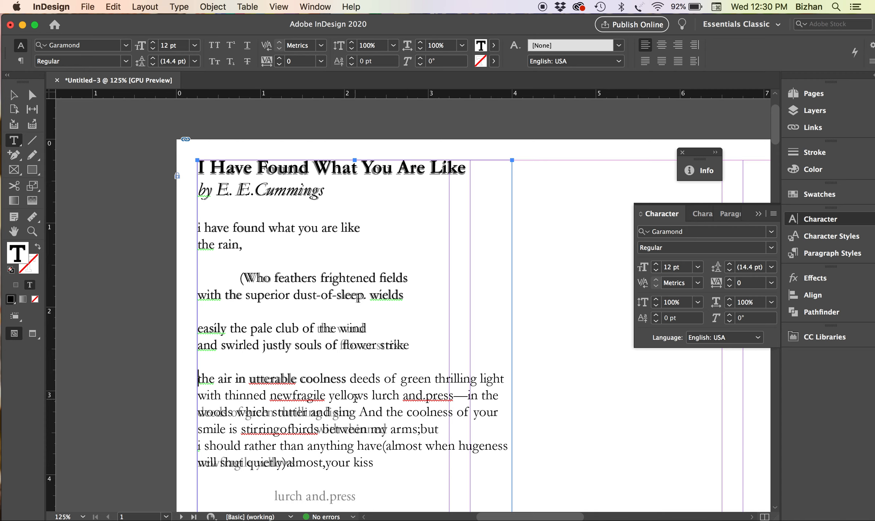
Break after 'coolness' and 'light', indent 'with thinned', and gap before 'newfragile yellows'
{"action": "left_click", "coordinate": [353, 378]}
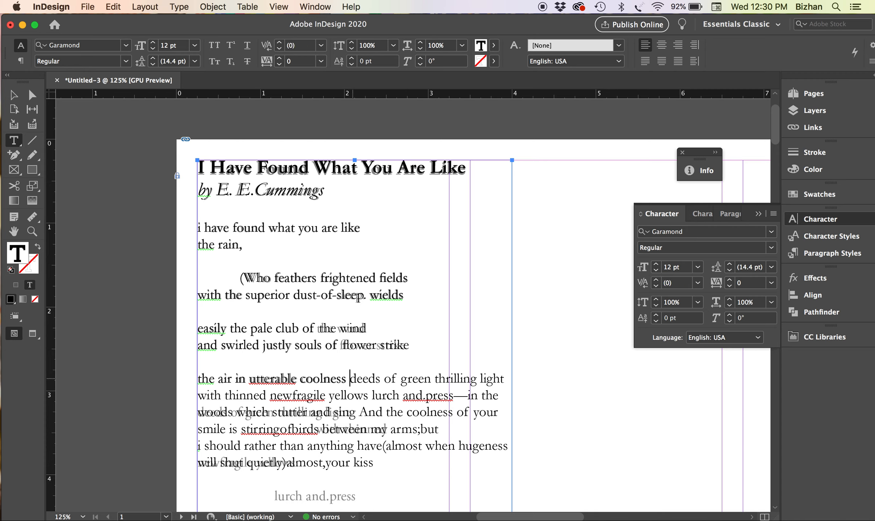
{"action": "key", "text": "Return"}
{"action": "key", "text": "Return"}
{"action": "left_click", "coordinate": [353, 410]}
{"action": "key", "text": "Return"}
{"action": "key", "text": "Tab"}
{"action": "key", "text": "Tab"}
{"action": "key", "text": "Tab"}
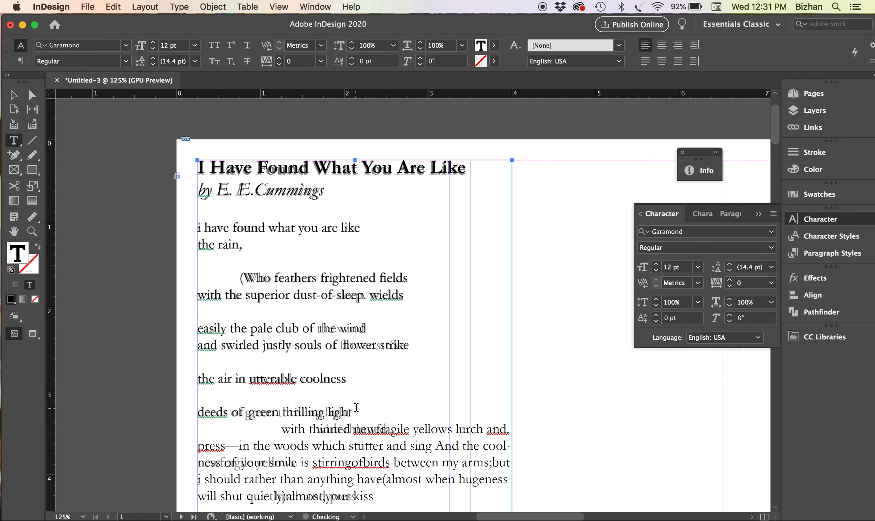
{"action": "key", "text": "BackSpace"}
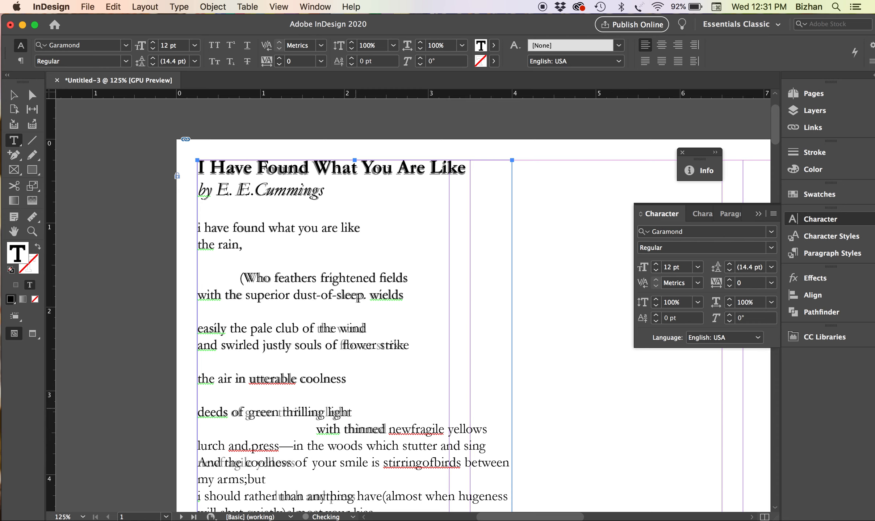
{"action": "key", "text": "Return"}
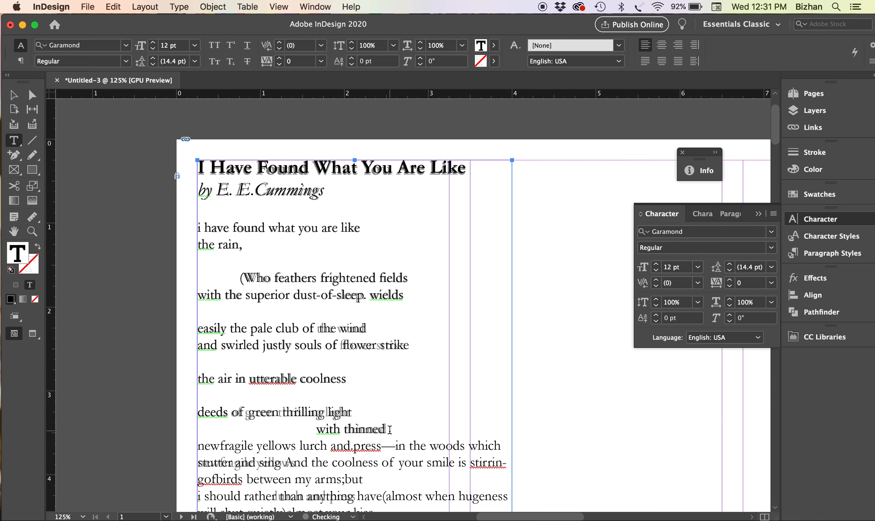
{"action": "key", "text": "Return"}
Put an indented 'lurch and.press' on its own line, then '—in the woods' after a blank line
{"action": "scroll", "coordinate": [389, 430], "scroll_direction": "down", "scroll_amount": 1}
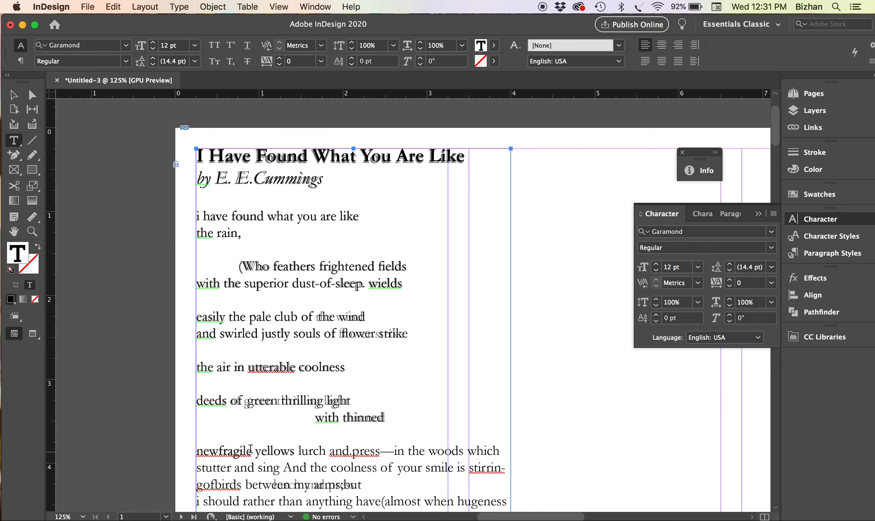
{"action": "left_click", "coordinate": [299, 453]}
{"action": "key", "text": "Return"}
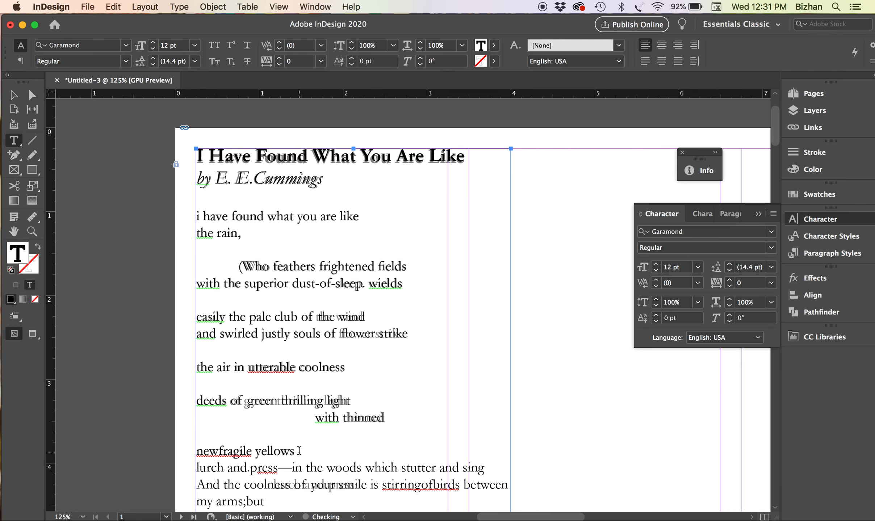
{"action": "scroll", "coordinate": [299, 452], "scroll_direction": "down", "scroll_amount": 2}
{"action": "key", "text": "Return"}
{"action": "key", "text": "Tab"}
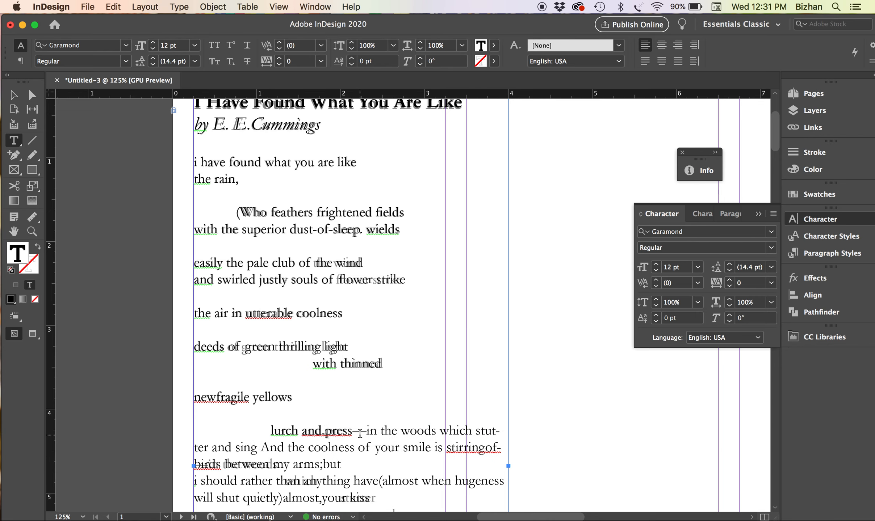
{"action": "key", "text": "Return"}
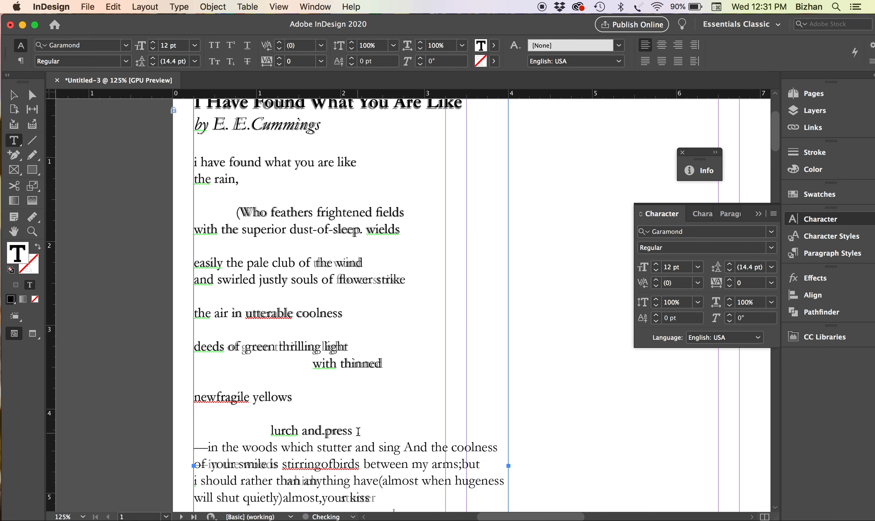
{"action": "key", "text": "Return"}
{"action": "scroll", "coordinate": [369, 409], "scroll_direction": "down", "scroll_amount": 2}
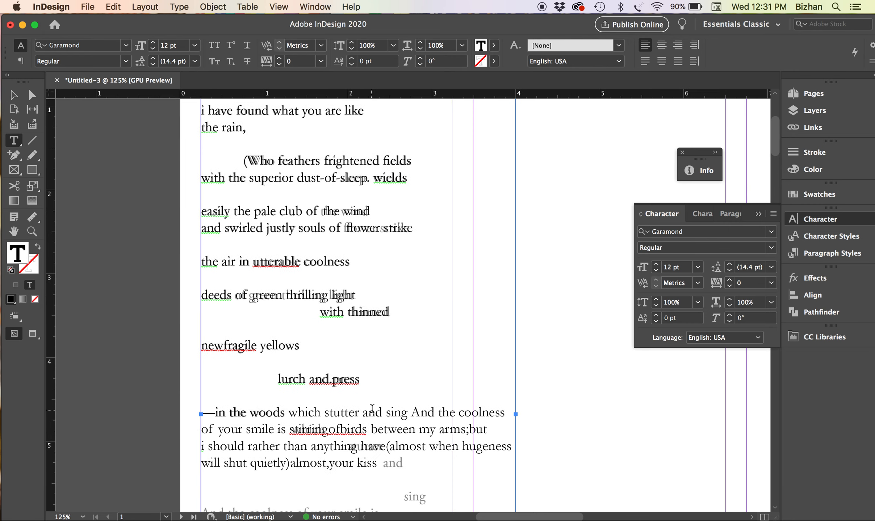
Step 'which', 'stutter' and 'and' onto separate, progressively indented lines
{"action": "left_click", "coordinate": [289, 414]}
{"action": "key", "text": "Return"}
{"action": "key", "text": "Tab"}
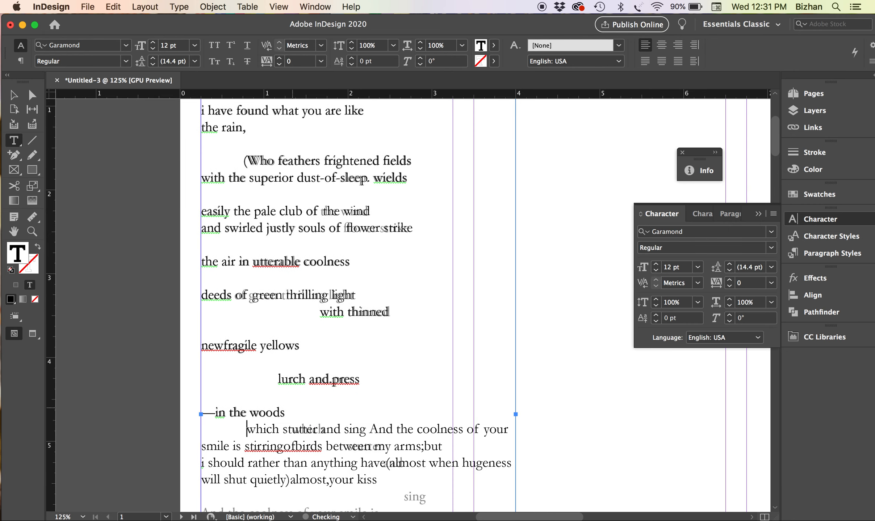
{"action": "key", "text": "Tab"}
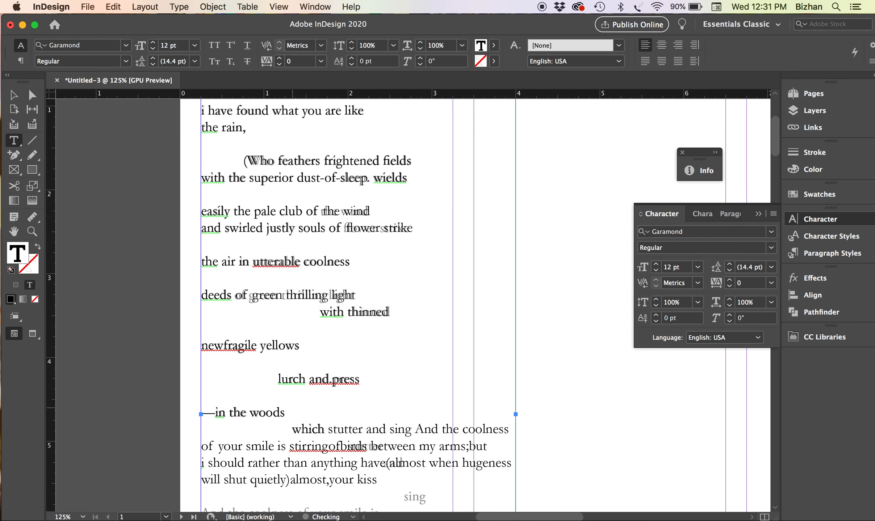
{"action": "left_click", "coordinate": [330, 430]}
{"action": "key", "text": "Return"}
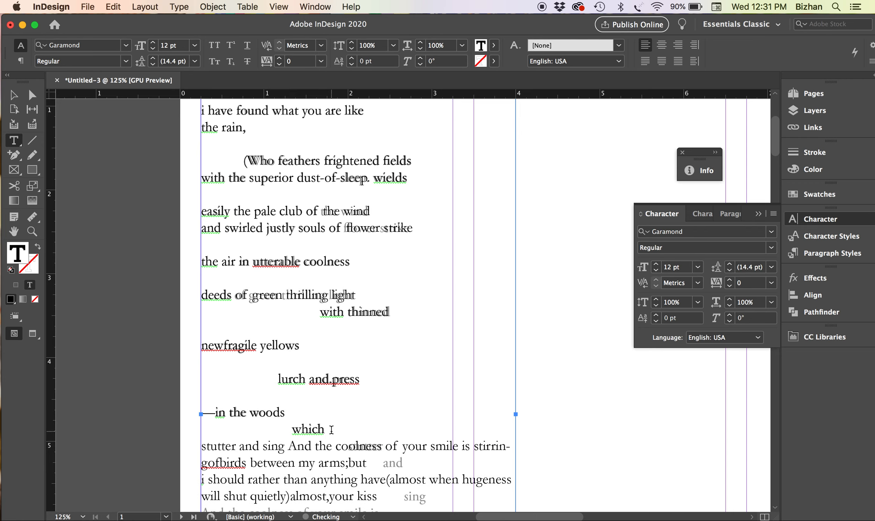
{"action": "key", "text": "Tab"}
{"action": "key", "text": "Tab"}
{"action": "key", "text": "Tab"}
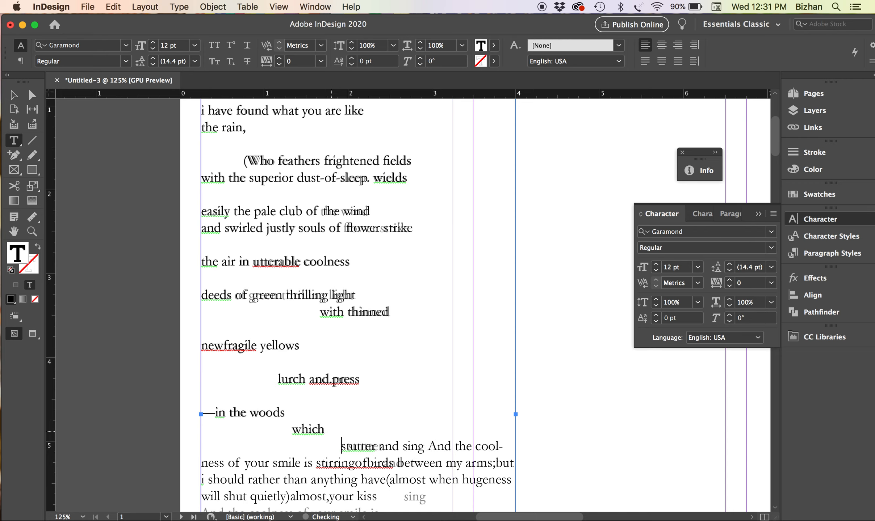
{"action": "left_click", "coordinate": [387, 449]}
{"action": "key", "text": "Return"}
{"action": "key", "text": "Tab"}
{"action": "key", "text": "Tab"}
{"action": "key", "text": "Tab"}
{"action": "key", "text": "Tab"}
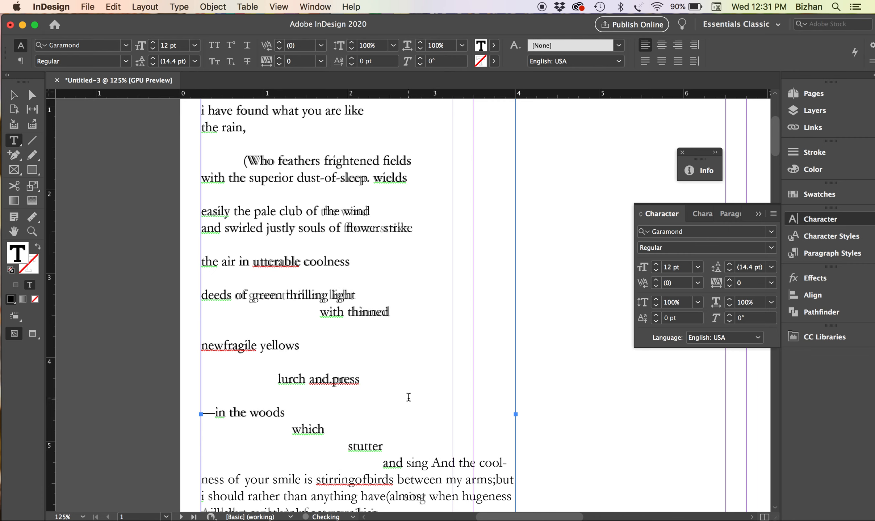
Place an indented 'sing' after a blank line, with 'And the coolness' on its own line
{"action": "left_click", "coordinate": [404, 464]}
{"action": "key", "text": "Return"}
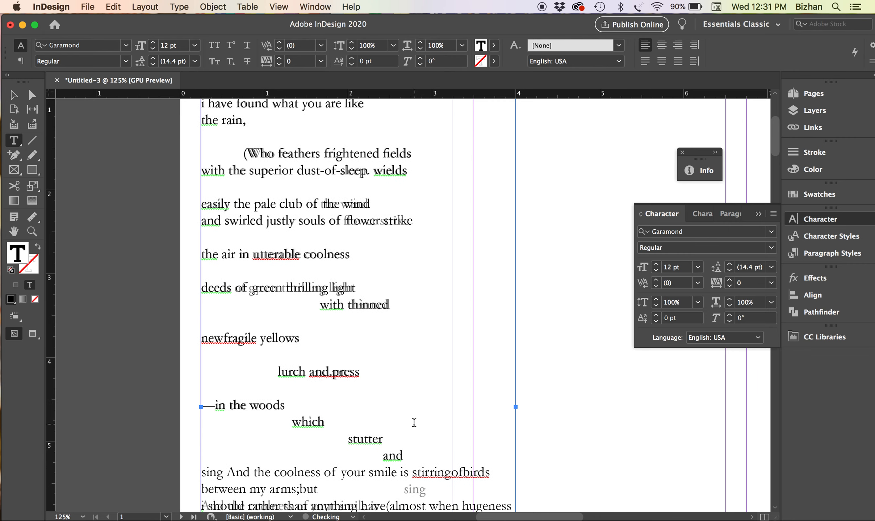
{"action": "scroll", "coordinate": [412, 420], "scroll_direction": "down", "scroll_amount": 3}
{"action": "key", "text": "Return"}
{"action": "key", "text": "Tab"}
{"action": "key", "text": "Tab"}
{"action": "key", "text": "Tab"}
{"action": "key", "text": "Tab"}
{"action": "key", "text": "Tab"}
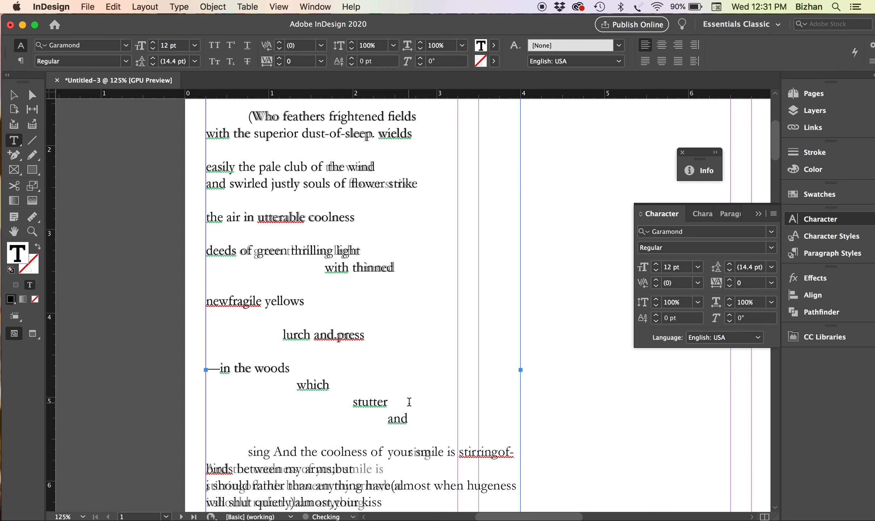
{"action": "key", "text": "BackSpace"}
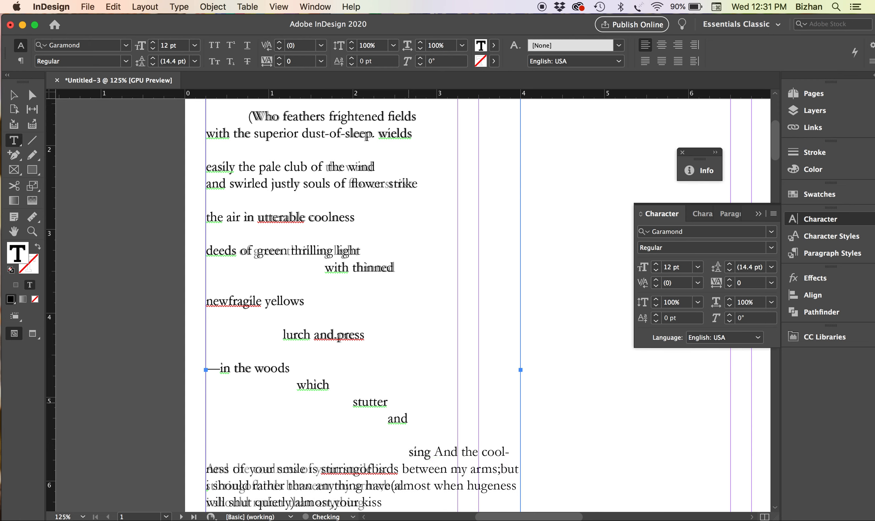
{"action": "key", "text": "Return"}
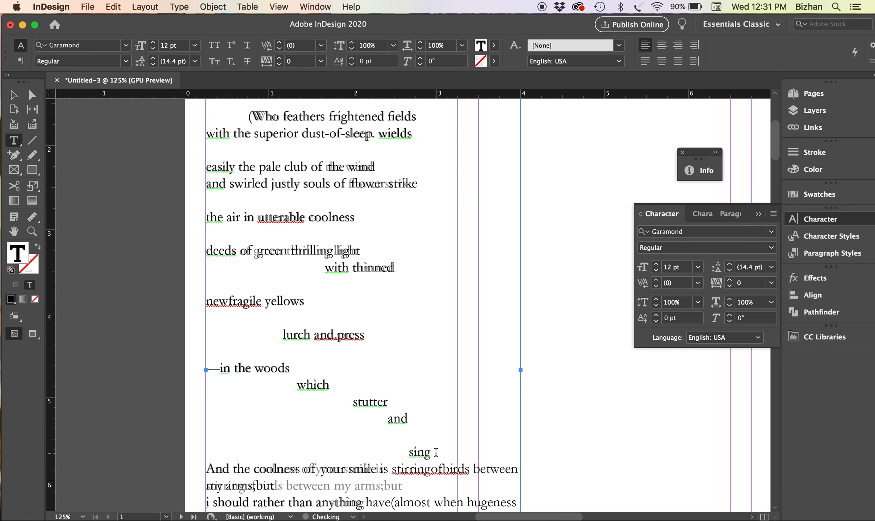
{"action": "scroll", "coordinate": [436, 453], "scroll_direction": "down", "scroll_amount": 3}
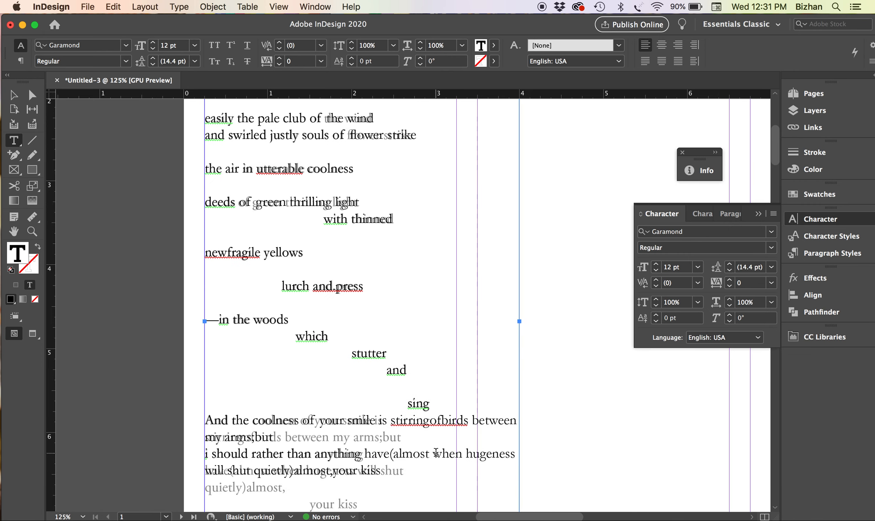
Break before 'stirringofbirds', 'have(almost' and 'quietly)almost', and indent 'your kiss' alone
{"action": "left_click", "coordinate": [379, 420]}
{"action": "left_click", "coordinate": [391, 420]}
{"action": "key", "text": "Return"}
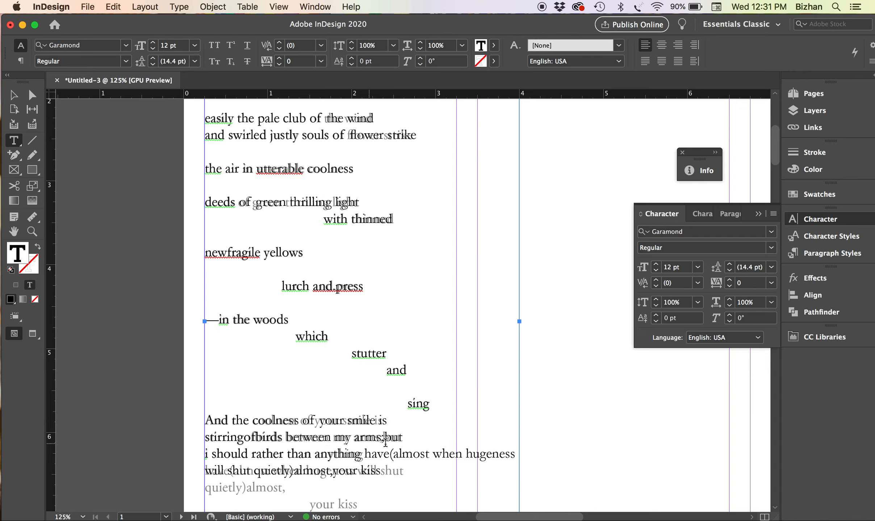
{"action": "left_click", "coordinate": [365, 454]}
{"action": "key", "text": "Return"}
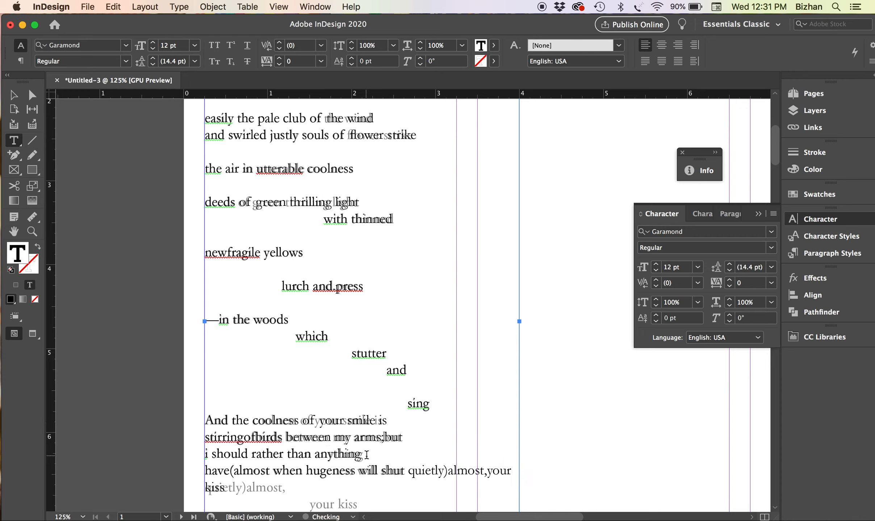
{"action": "left_click", "coordinate": [407, 471]}
{"action": "key", "text": "Return"}
{"action": "left_click", "coordinate": [284, 487]}
{"action": "key", "text": "Return"}
{"action": "key", "text": "Tab"}
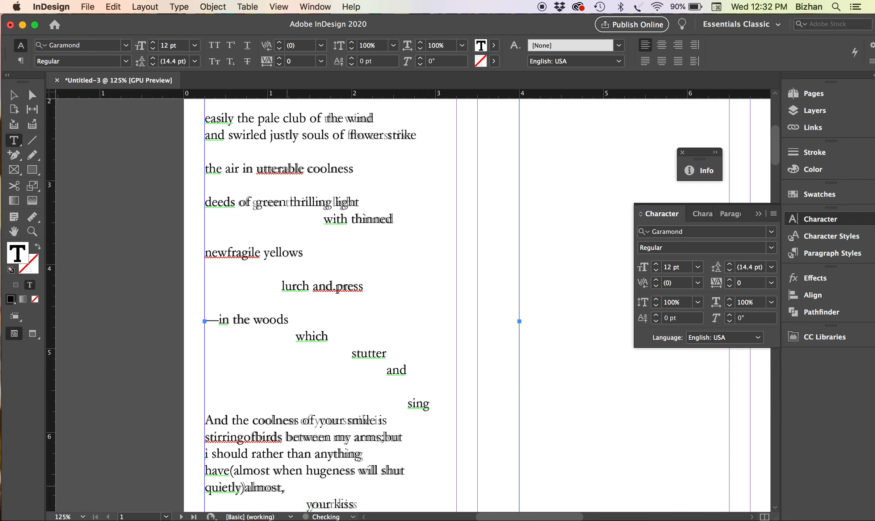
{"action": "scroll", "coordinate": [313, 398], "scroll_direction": "up", "scroll_amount": 10}
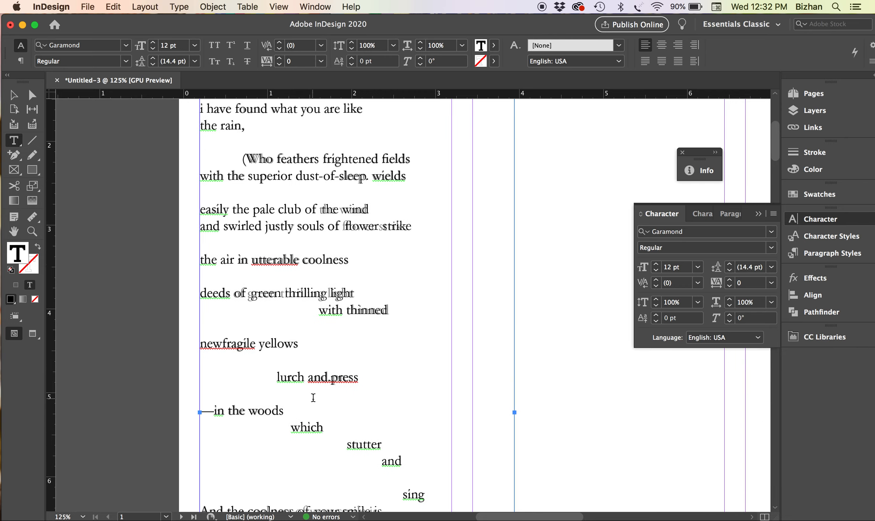
Tighten the byline's tracking to -100
{"action": "key", "text": "super+equal"}
{"action": "key", "text": "super+equal"}
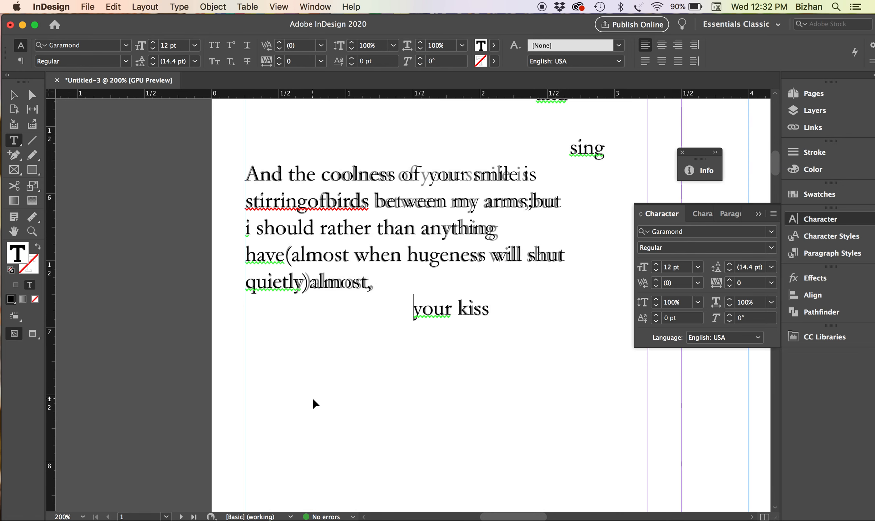
{"action": "scroll", "coordinate": [312, 404], "scroll_direction": "up", "scroll_amount": 2}
{"action": "scroll", "coordinate": [405, 219], "scroll_direction": "up", "scroll_amount": 8}
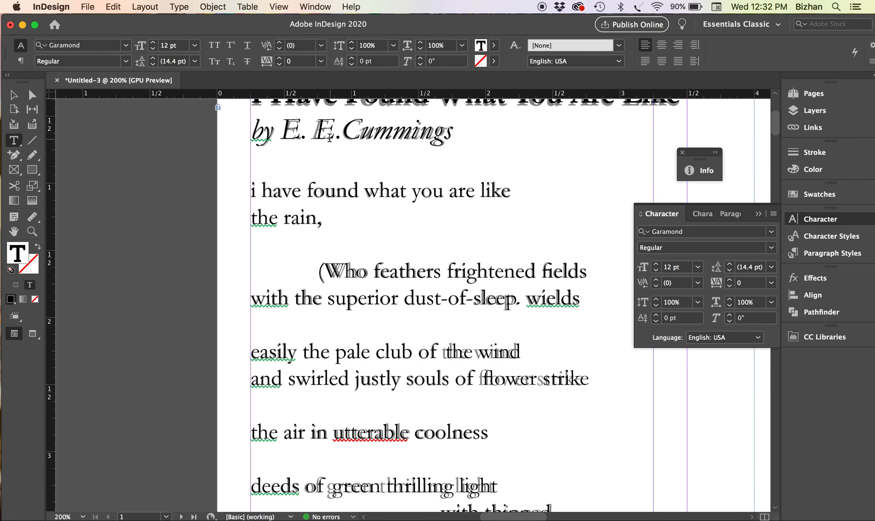
{"action": "left_click", "coordinate": [317, 133]}
{"action": "left_click", "coordinate": [656, 287]}
{"action": "left_click", "coordinate": [656, 287]}
{"action": "left_click", "coordinate": [656, 287]}
{"action": "left_click", "coordinate": [656, 287]}
{"action": "left_click", "coordinate": [656, 287]}
{"action": "left_click", "coordinate": [656, 287]}
{"action": "left_click", "coordinate": [656, 287]}
{"action": "left_click", "coordinate": [656, 286]}
{"action": "left_click", "coordinate": [656, 287]}
{"action": "left_click", "coordinate": [656, 287]}
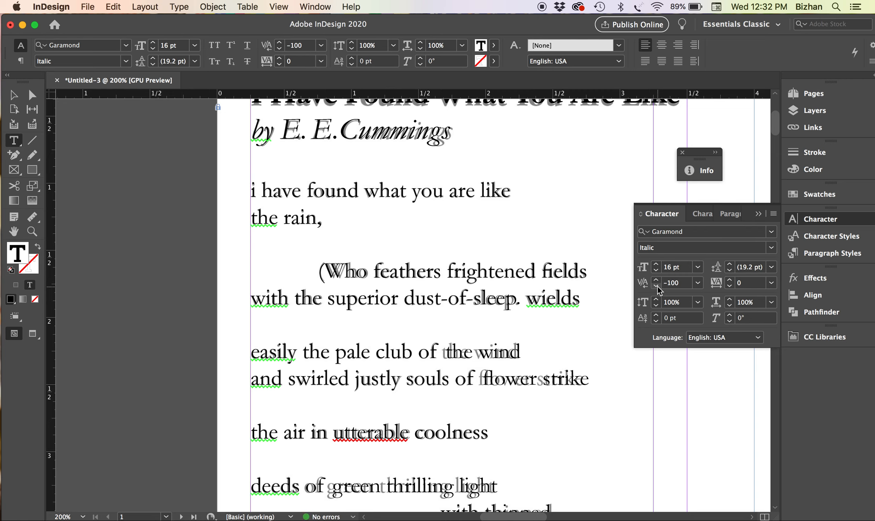
Widen the kerning gap between 'E.' and 'Cummings' in the byline
{"action": "left_click", "coordinate": [339, 132]}
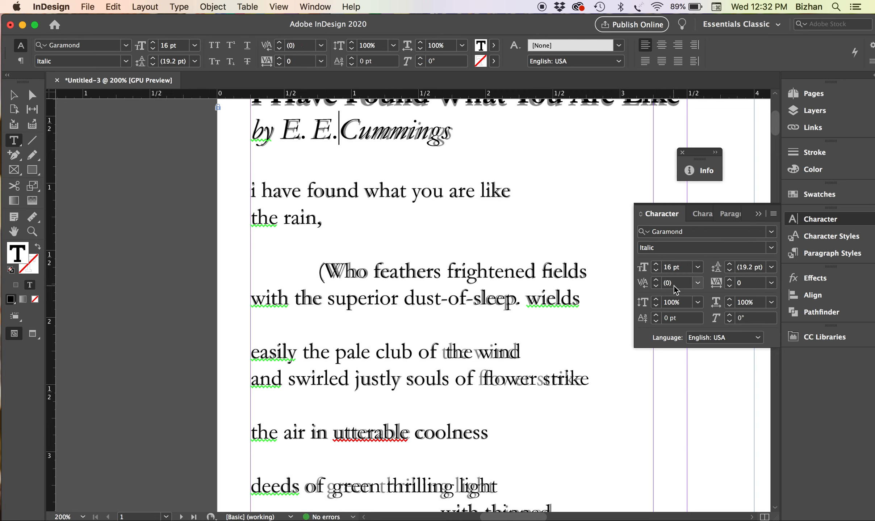
{"action": "left_click", "coordinate": [656, 280]}
{"action": "left_click", "coordinate": [656, 280]}
{"action": "left_click", "coordinate": [656, 280]}
{"action": "left_click", "coordinate": [657, 280]}
{"action": "left_click", "coordinate": [656, 280]}
{"action": "left_click", "coordinate": [657, 280]}
{"action": "left_click", "coordinate": [656, 280]}
{"action": "left_click", "coordinate": [657, 280]}
{"action": "left_click", "coordinate": [656, 280]}
{"action": "left_click", "coordinate": [656, 280]}
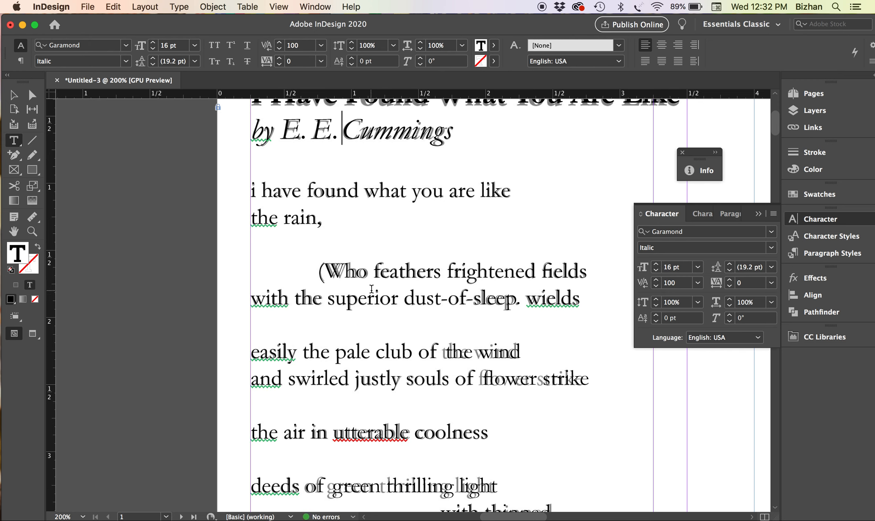
Increase the kerning between '(' and 'W' in '(Who'
{"action": "left_click", "coordinate": [348, 277]}
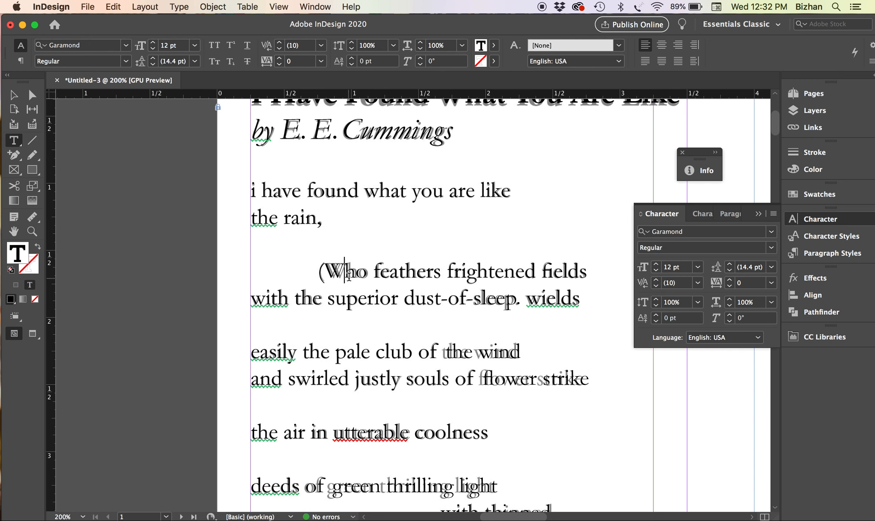
{"action": "left_click", "coordinate": [326, 269]}
{"action": "left_click", "coordinate": [656, 280]}
{"action": "left_click", "coordinate": [656, 280]}
{"action": "left_click", "coordinate": [656, 280]}
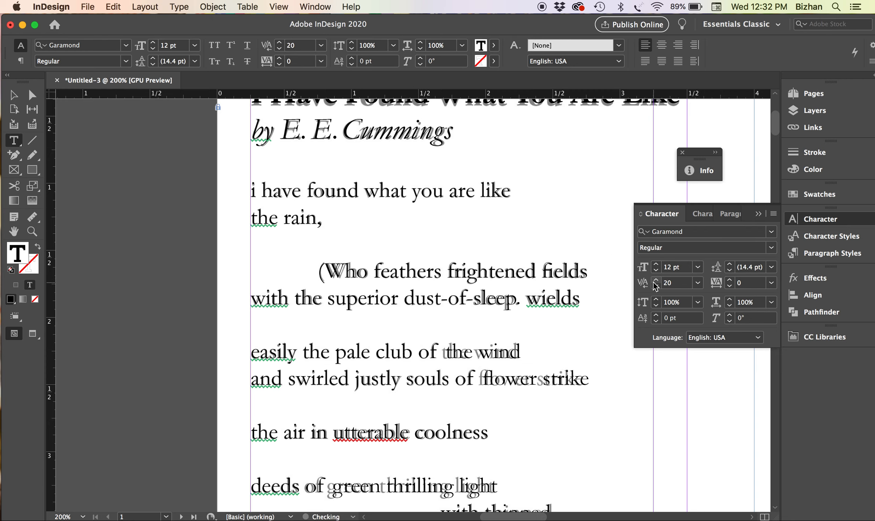
Tighten the tracking of the word 'sleep' to -20
{"action": "double_click", "coordinate": [492, 289]}
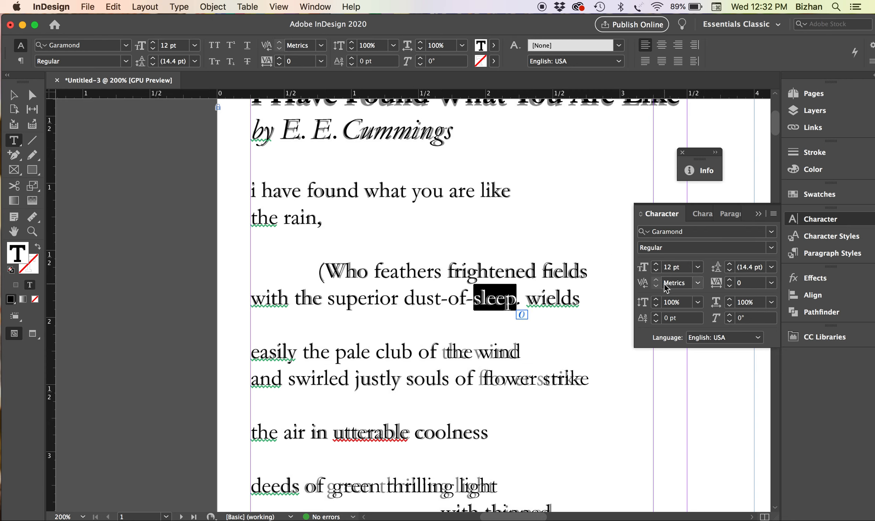
{"action": "left_click", "coordinate": [730, 286]}
{"action": "left_click", "coordinate": [730, 286]}
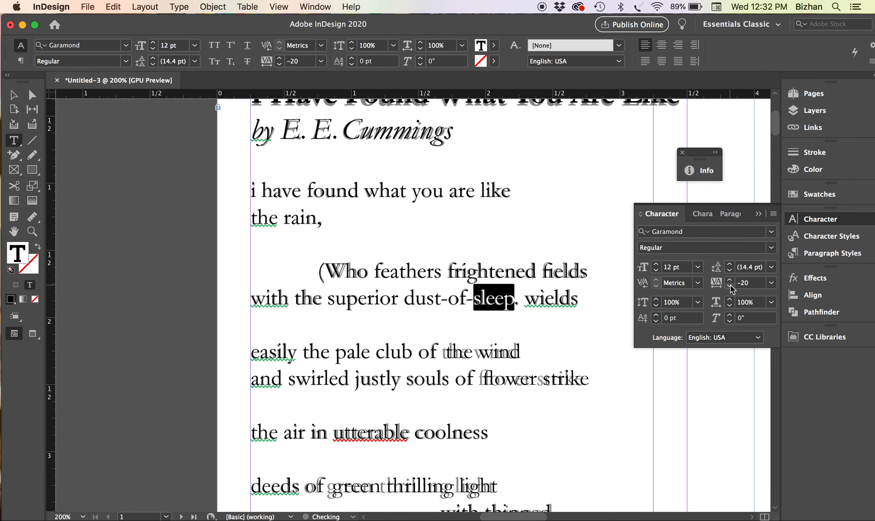
Kern 'the wind' closer to 'of' at -110
{"action": "left_click", "coordinate": [529, 345]}
{"action": "scroll", "coordinate": [570, 344], "scroll_direction": "down", "scroll_amount": 5}
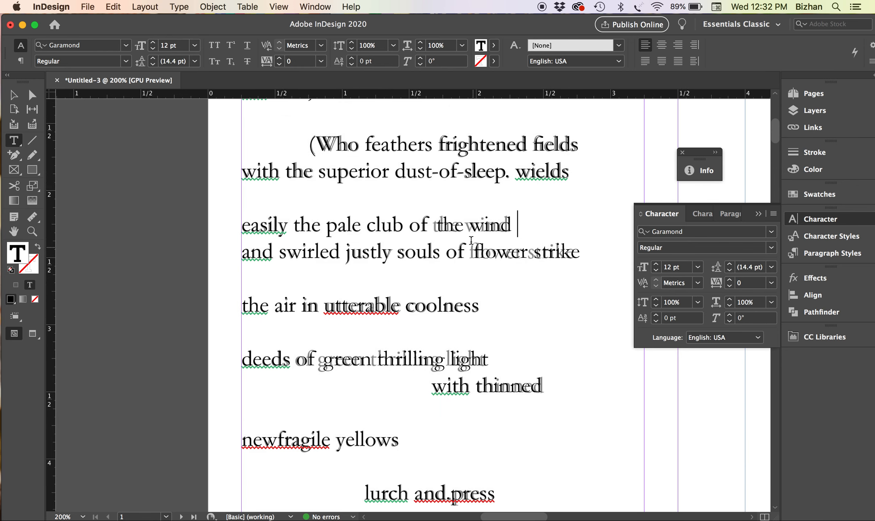
{"action": "left_click", "coordinate": [438, 220]}
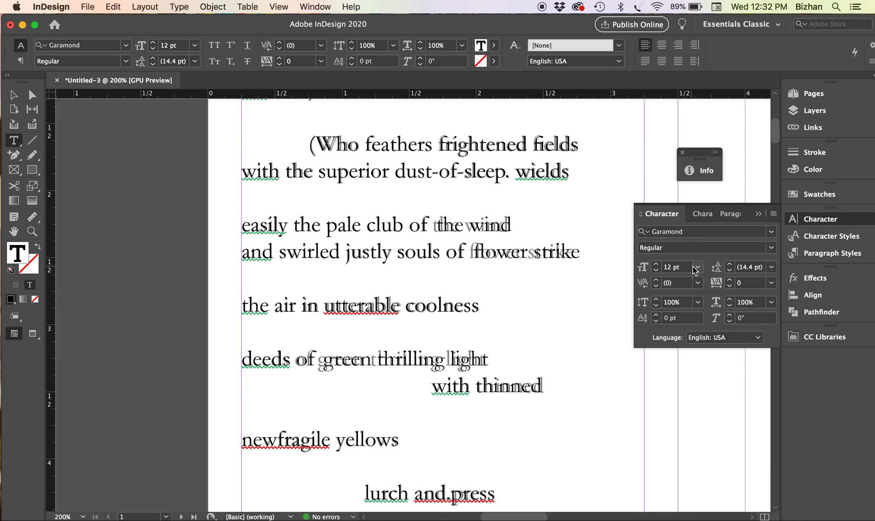
{"action": "left_click", "coordinate": [656, 286]}
{"action": "left_click", "coordinate": [655, 286]}
{"action": "left_click", "coordinate": [655, 287]}
{"action": "left_click", "coordinate": [655, 286]}
{"action": "left_click", "coordinate": [656, 287]}
{"action": "left_click", "coordinate": [655, 287]}
{"action": "left_click", "coordinate": [656, 287]}
{"action": "left_click", "coordinate": [656, 287]}
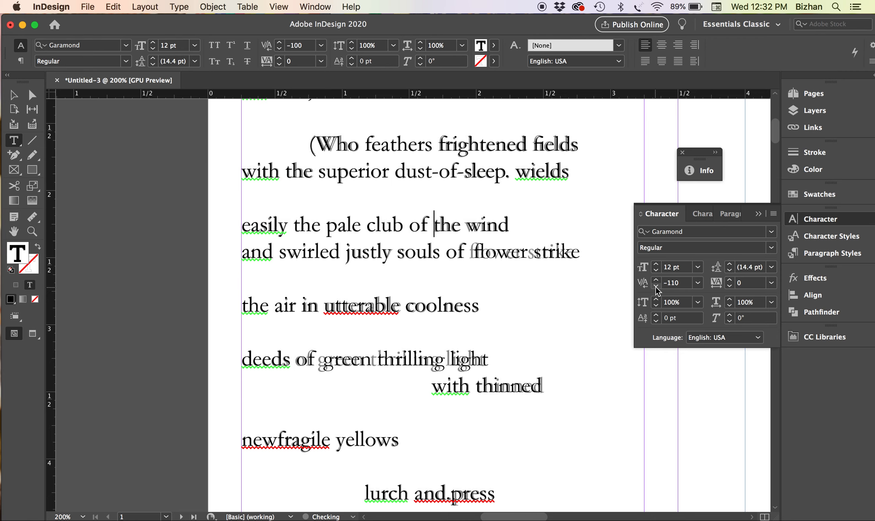
Tighten the kerning before 'wind' to -50
{"action": "left_click", "coordinate": [467, 228]}
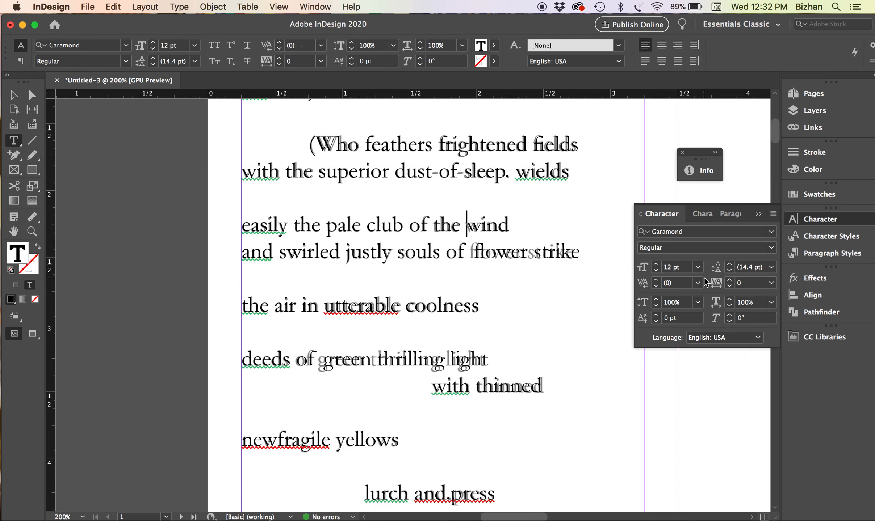
{"action": "left_click", "coordinate": [656, 286]}
{"action": "left_click", "coordinate": [656, 286]}
{"action": "left_click", "coordinate": [655, 286]}
Pull 'flower strike' left with kerning of -150
{"action": "left_click", "coordinate": [656, 286]}
{"action": "left_click", "coordinate": [656, 286]}
{"action": "left_click", "coordinate": [476, 251]}
{"action": "left_click", "coordinate": [655, 286]}
{"action": "left_click", "coordinate": [654, 286]}
{"action": "left_click", "coordinate": [655, 286]}
{"action": "left_click", "coordinate": [654, 286]}
{"action": "left_click", "coordinate": [655, 286]}
{"action": "left_click", "coordinate": [655, 286]}
{"action": "left_click", "coordinate": [655, 286]}
{"action": "left_click", "coordinate": [656, 286]}
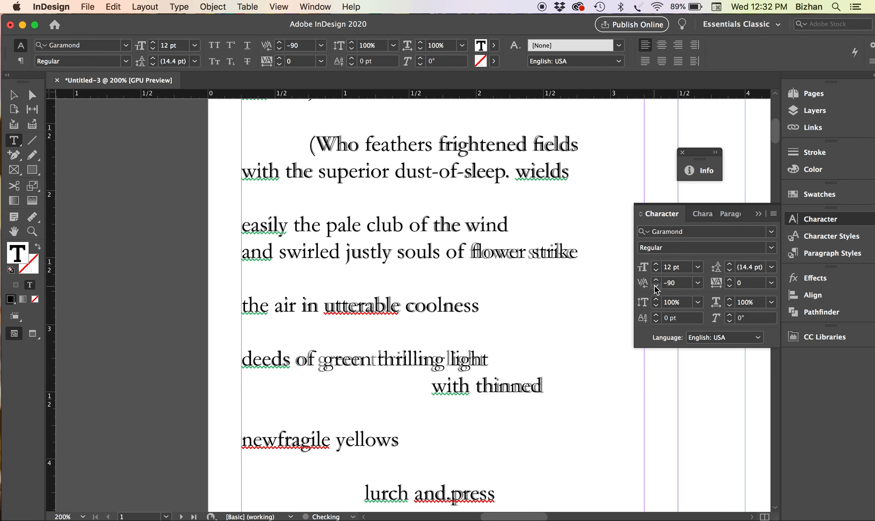
{"action": "left_click", "coordinate": [656, 286]}
{"action": "left_click", "coordinate": [655, 286]}
{"action": "left_click", "coordinate": [655, 287]}
{"action": "left_click", "coordinate": [656, 286]}
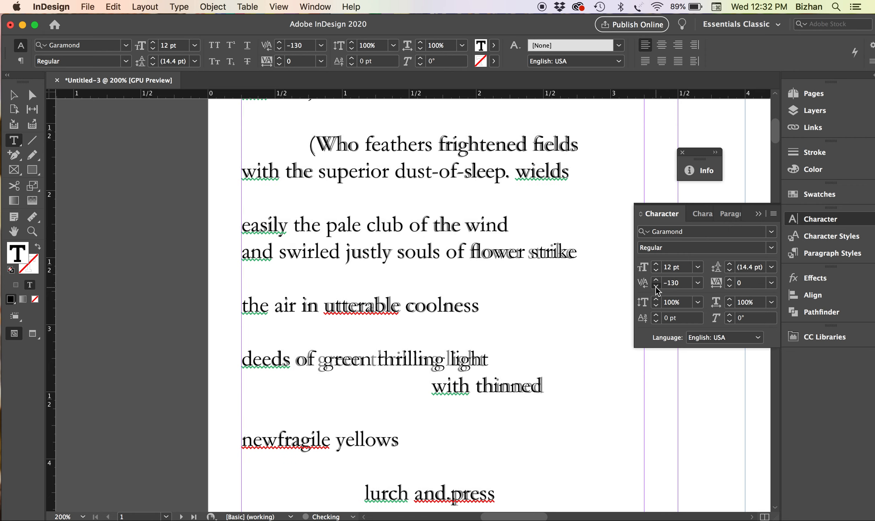
{"action": "left_click", "coordinate": [656, 286]}
{"action": "left_click", "coordinate": [656, 286]}
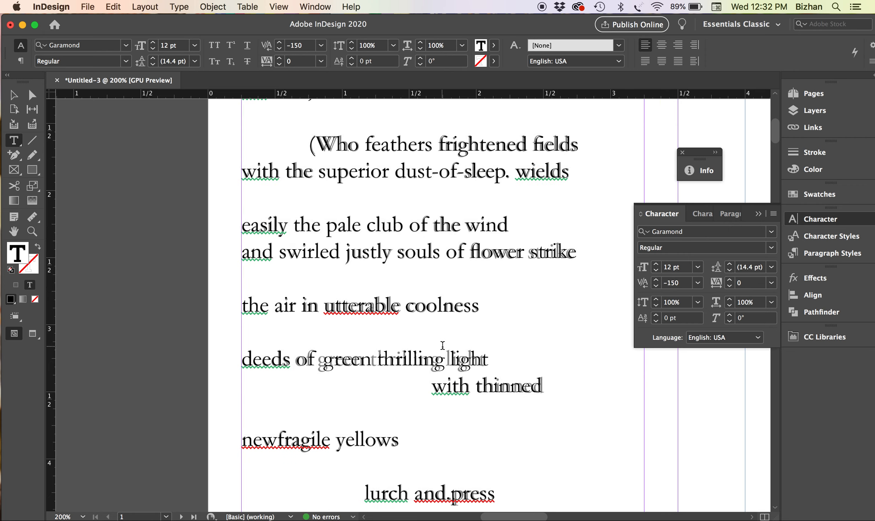
Pull 'green thrilling light' left with kerning of -250
{"action": "scroll", "coordinate": [418, 346], "scroll_direction": "down", "scroll_amount": 2}
{"action": "left_click", "coordinate": [599, 317]}
{"action": "left_click", "coordinate": [656, 286]}
{"action": "left_click", "coordinate": [656, 286]}
{"action": "left_click", "coordinate": [656, 286]}
{"action": "left_click", "coordinate": [656, 286]}
{"action": "left_click", "coordinate": [656, 286]}
{"action": "left_click", "coordinate": [656, 286]}
{"action": "left_click", "coordinate": [656, 286]}
{"action": "left_click", "coordinate": [656, 286]}
{"action": "left_click", "coordinate": [656, 286]}
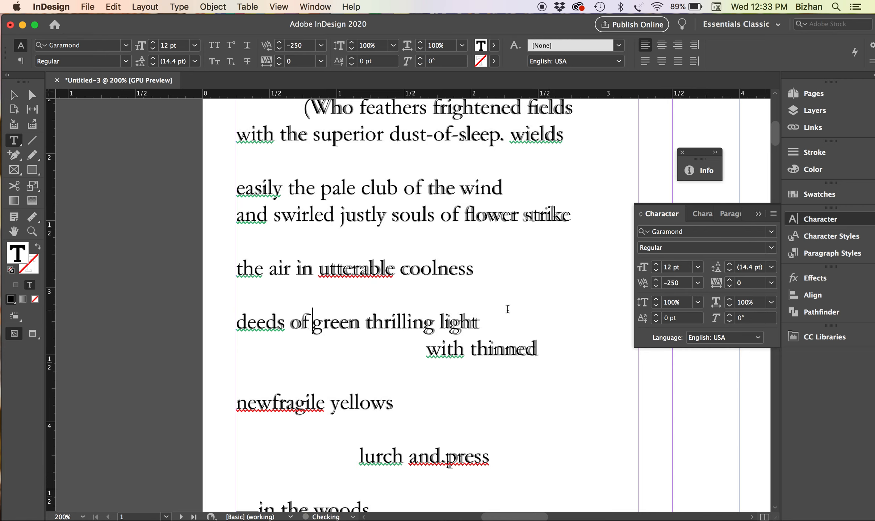
Raise the kerning before 'light' to 60
{"action": "left_click", "coordinate": [439, 320]}
{"action": "left_click", "coordinate": [656, 280]}
{"action": "left_click", "coordinate": [656, 281]}
{"action": "left_click", "coordinate": [656, 280]}
{"action": "left_click", "coordinate": [656, 280]}
{"action": "left_click", "coordinate": [655, 280]}
{"action": "left_click", "coordinate": [656, 280]}
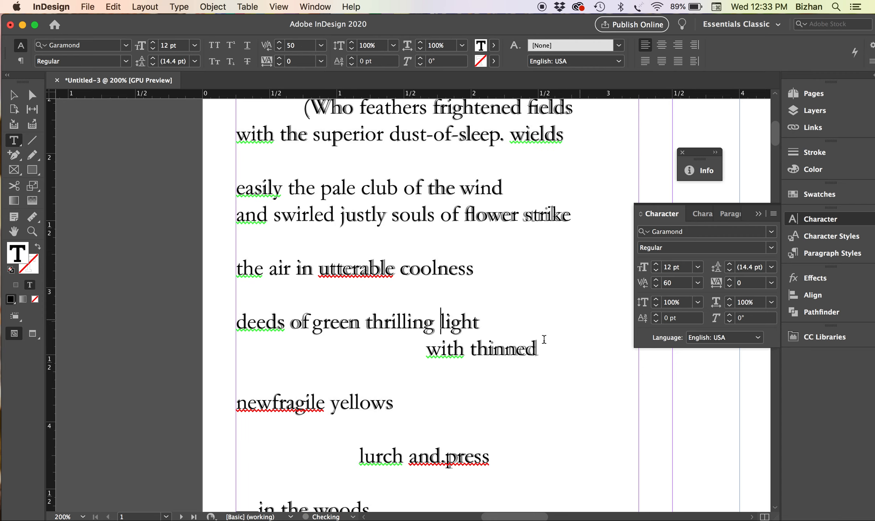
Set 'thinned' tracking to -10 and kerning inside it to 30
{"action": "scroll", "coordinate": [537, 341], "scroll_direction": "down", "scroll_amount": 3}
{"action": "double_click", "coordinate": [504, 296]}
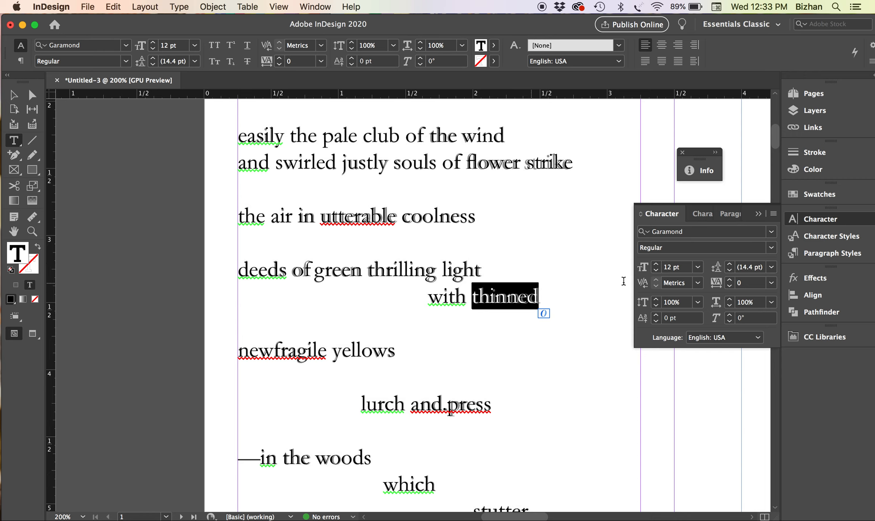
{"action": "left_click", "coordinate": [729, 286]}
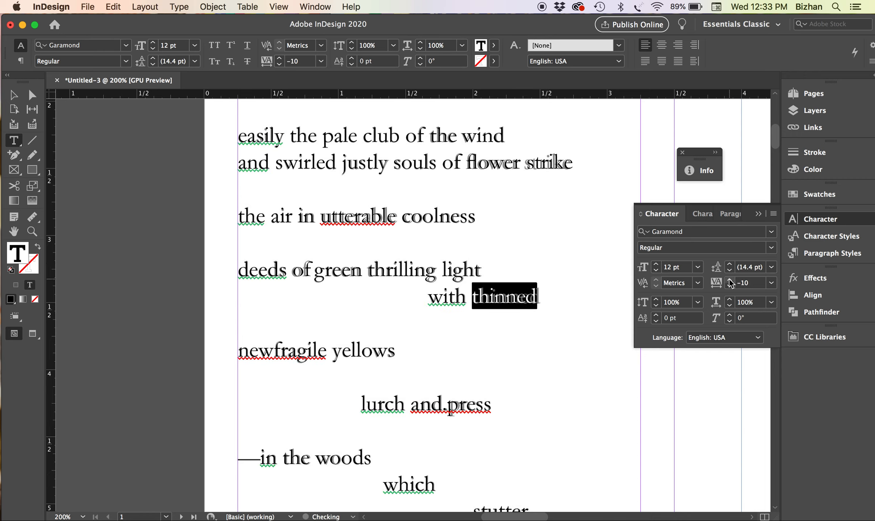
{"action": "left_click", "coordinate": [490, 297]}
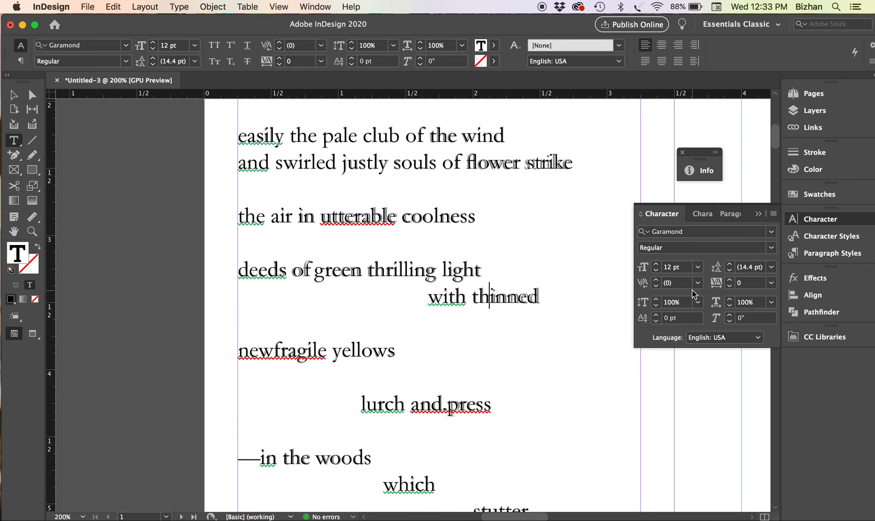
{"action": "left_click", "coordinate": [656, 280]}
{"action": "left_click", "coordinate": [655, 280]}
{"action": "left_click", "coordinate": [656, 280]}
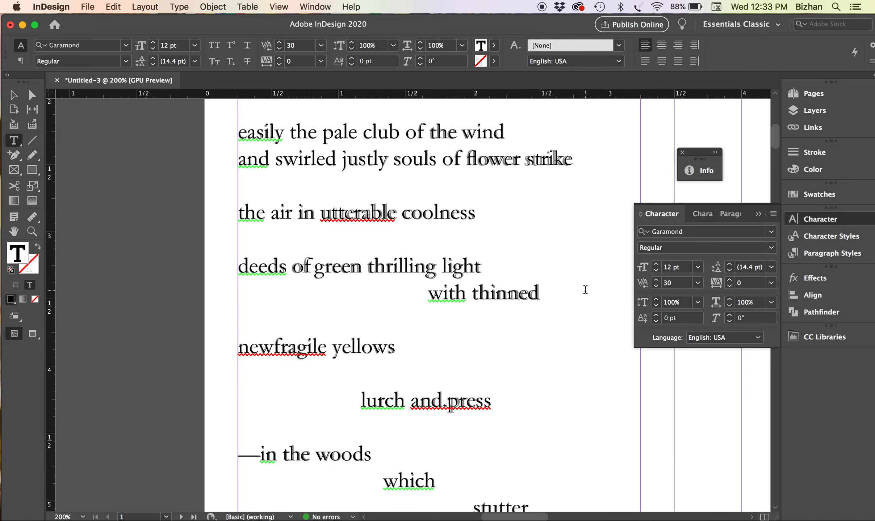
Move the insertion point to between 'and.' and 'press'
{"action": "scroll", "coordinate": [557, 292], "scroll_direction": "down", "scroll_amount": 2}
{"action": "left_click", "coordinate": [382, 192]}
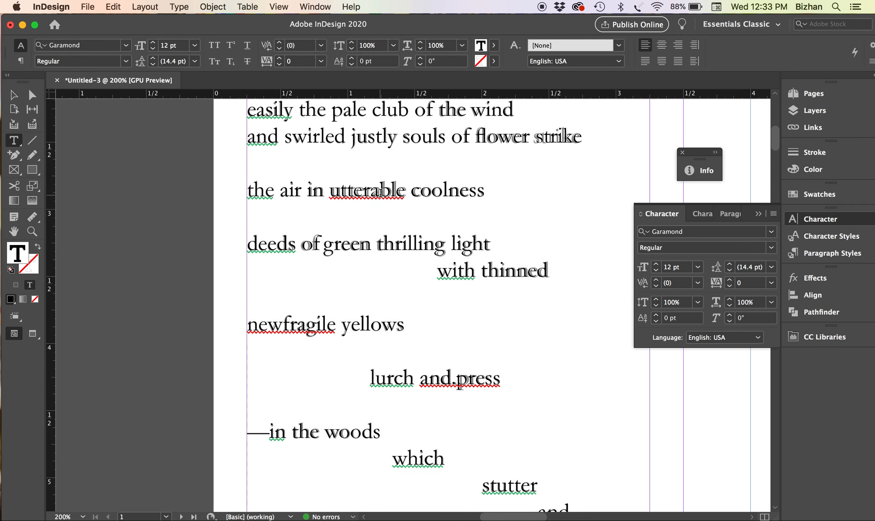
{"action": "scroll", "coordinate": [382, 195], "scroll_direction": "down", "scroll_amount": 6}
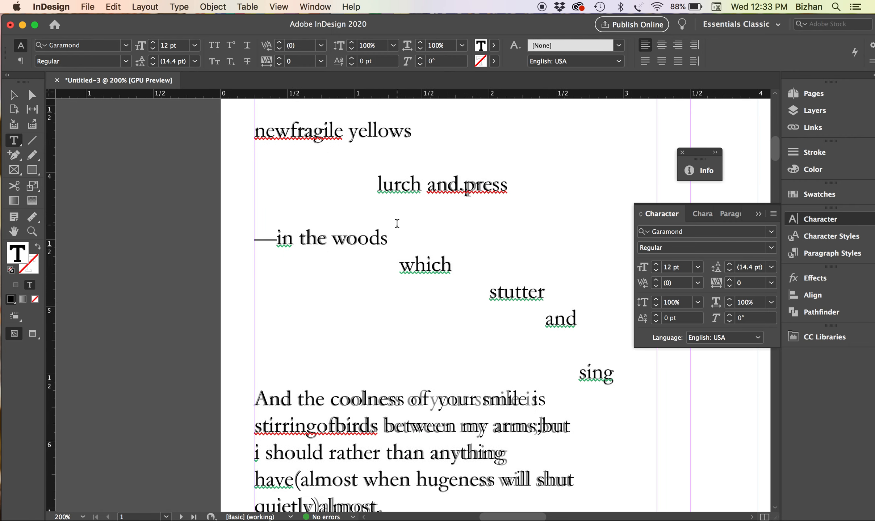
{"action": "left_click", "coordinate": [464, 189]}
Lower the tracking on the final 'ss' of 'coolness'
{"action": "left_click", "coordinate": [481, 328]}
{"action": "scroll", "coordinate": [480, 327], "scroll_direction": "down", "scroll_amount": 2}
{"action": "left_click", "coordinate": [412, 345]}
{"action": "left_click_drag", "start_coordinate": [408, 344], "coordinate": [393, 344]}
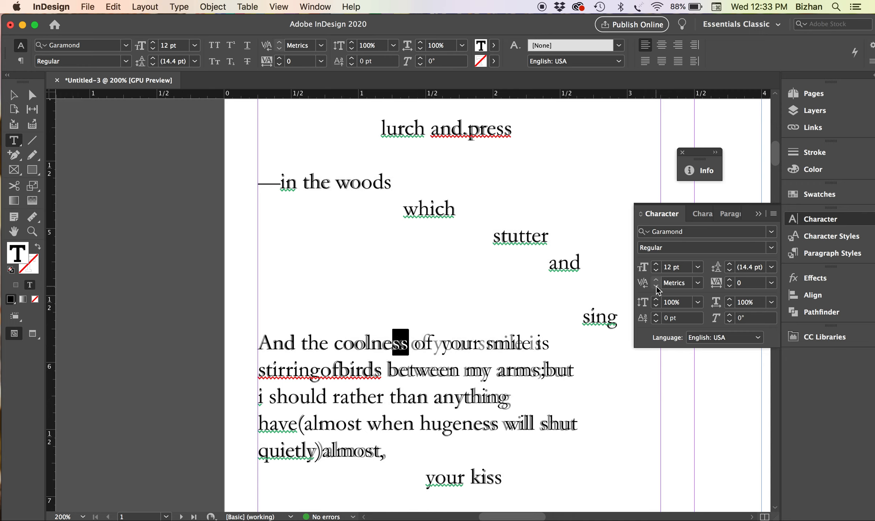
{"action": "left_click", "coordinate": [729, 285]}
{"action": "left_click", "coordinate": [729, 286]}
{"action": "left_click", "coordinate": [729, 285]}
{"action": "left_click", "coordinate": [730, 285]}
{"action": "left_click", "coordinate": [729, 286]}
{"action": "left_click", "coordinate": [729, 286]}
{"action": "left_click", "coordinate": [729, 286]}
Kern 'your' closer to 'of' at -150
{"action": "left_click", "coordinate": [437, 349]}
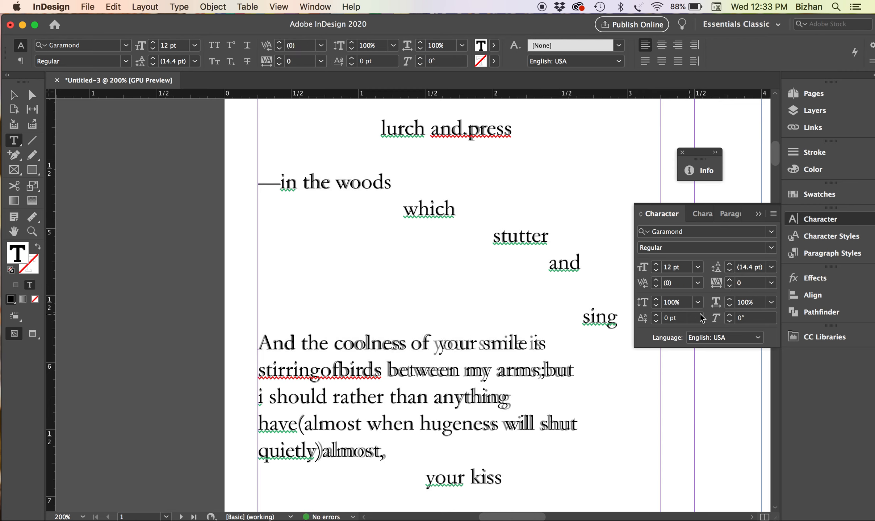
{"action": "left_click", "coordinate": [656, 286]}
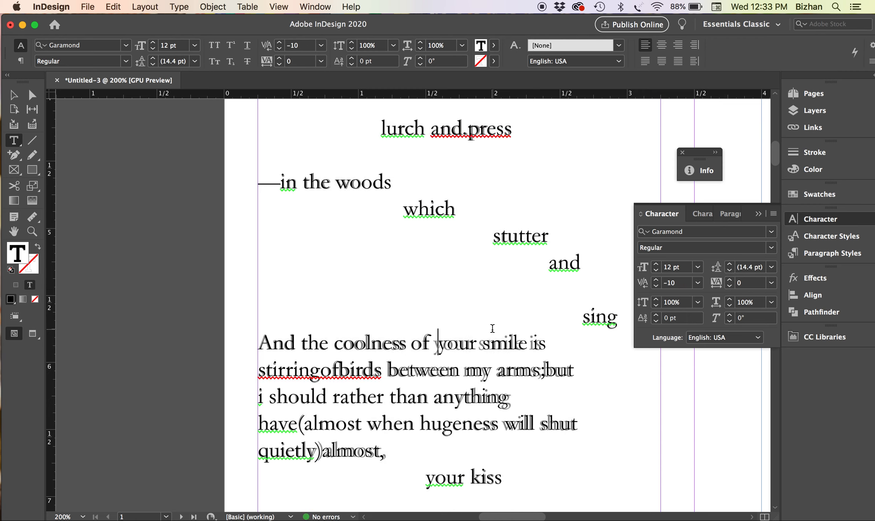
{"action": "left_click", "coordinate": [439, 346]}
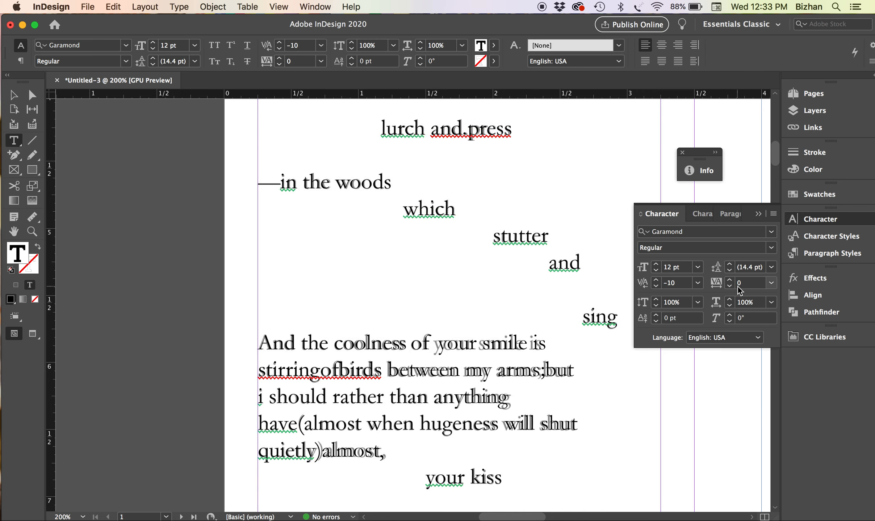
{"action": "left_click", "coordinate": [656, 287]}
{"action": "left_click", "coordinate": [656, 286]}
{"action": "left_click", "coordinate": [655, 286]}
{"action": "left_click", "coordinate": [656, 286]}
{"action": "left_click", "coordinate": [656, 286]}
{"action": "left_click", "coordinate": [656, 287]}
{"action": "left_click", "coordinate": [656, 287]}
{"action": "left_click", "coordinate": [656, 286]}
{"action": "left_click", "coordinate": [655, 286]}
{"action": "left_click", "coordinate": [656, 287]}
{"action": "left_click", "coordinate": [656, 286]}
{"action": "left_click", "coordinate": [656, 286]}
{"action": "left_click", "coordinate": [656, 287]}
{"action": "left_click", "coordinate": [656, 286]}
{"action": "scroll", "coordinate": [375, 255], "scroll_direction": "down", "scroll_amount": 4}
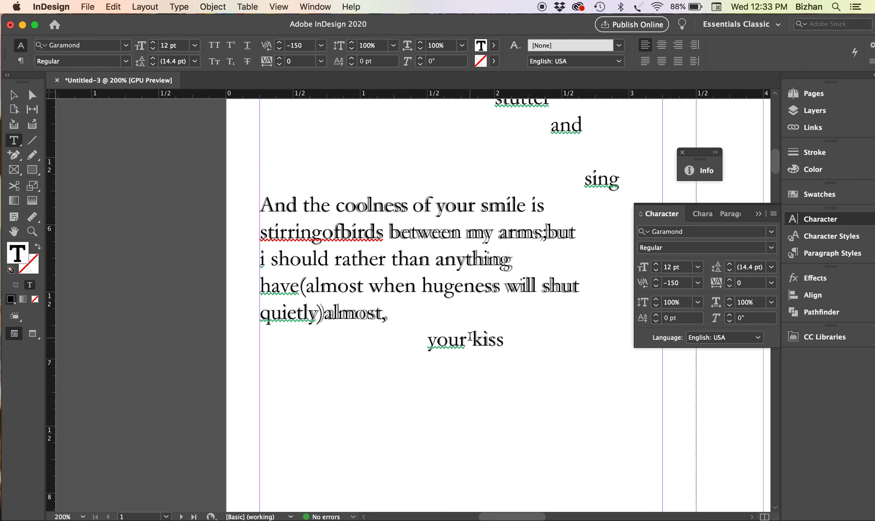
Set tracking to -20 on 'between' and 10 on 'anything'
{"action": "double_click", "coordinate": [419, 230]}
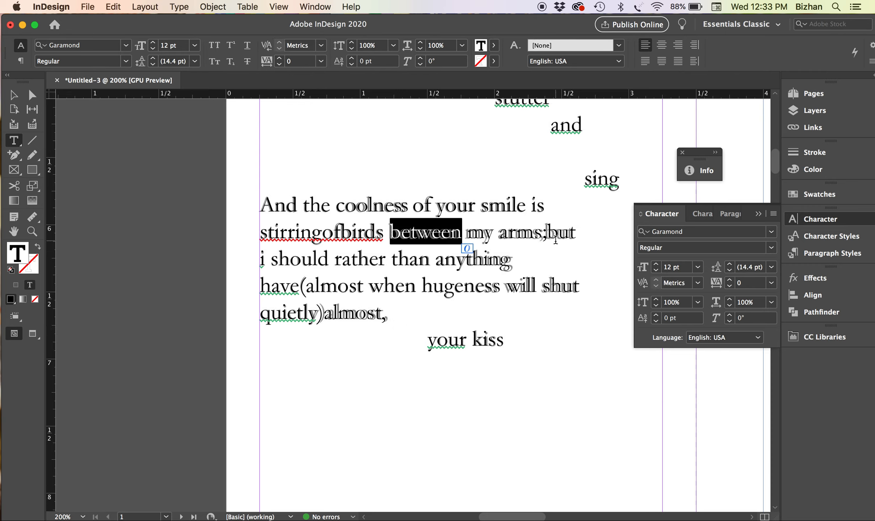
{"action": "left_click", "coordinate": [729, 286]}
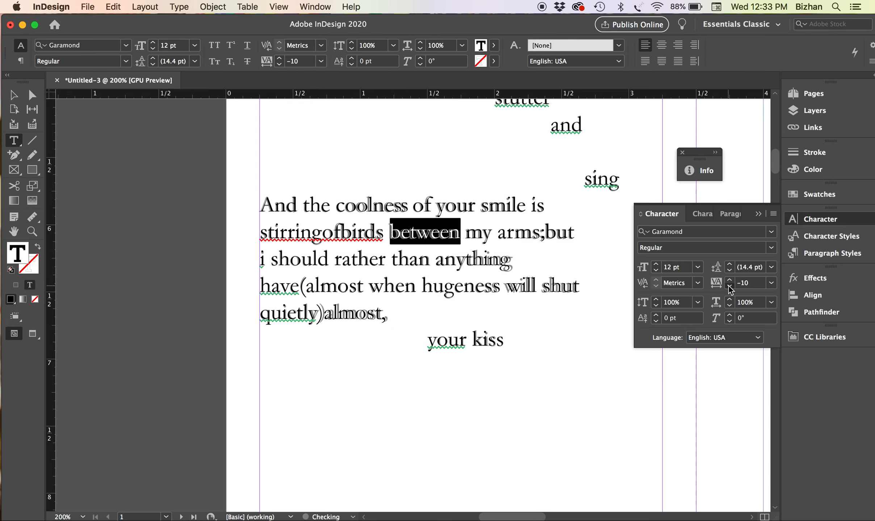
{"action": "left_click", "coordinate": [729, 287]}
{"action": "double_click", "coordinate": [468, 260]}
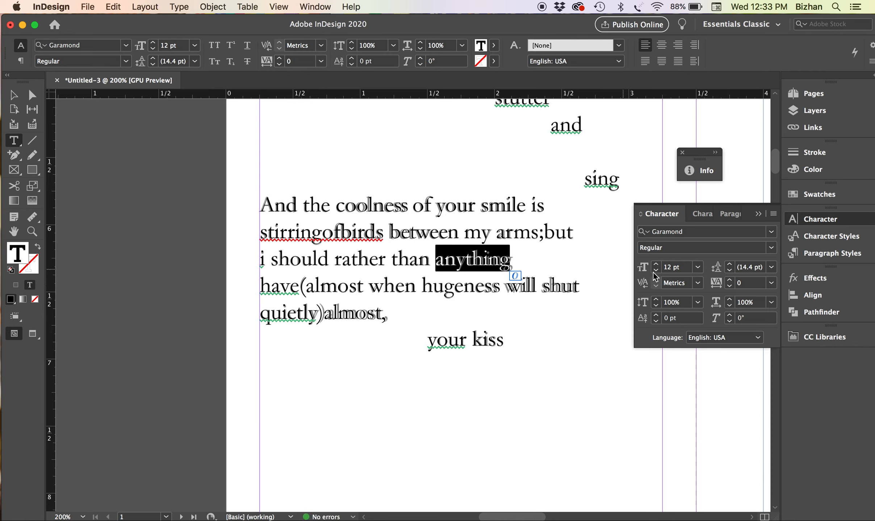
{"action": "left_click", "coordinate": [729, 280]}
{"action": "left_click", "coordinate": [497, 282]}
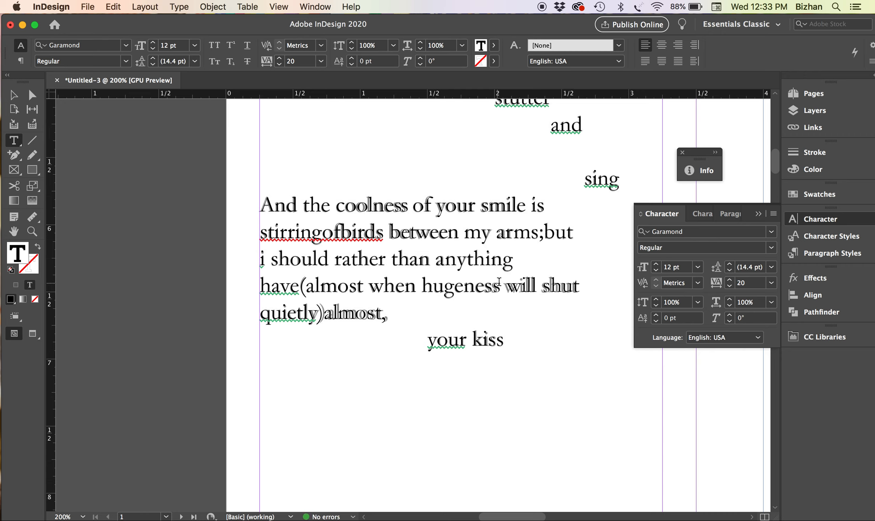
Tighten the kerning inside the word 'shut'
{"action": "left_click", "coordinate": [549, 289]}
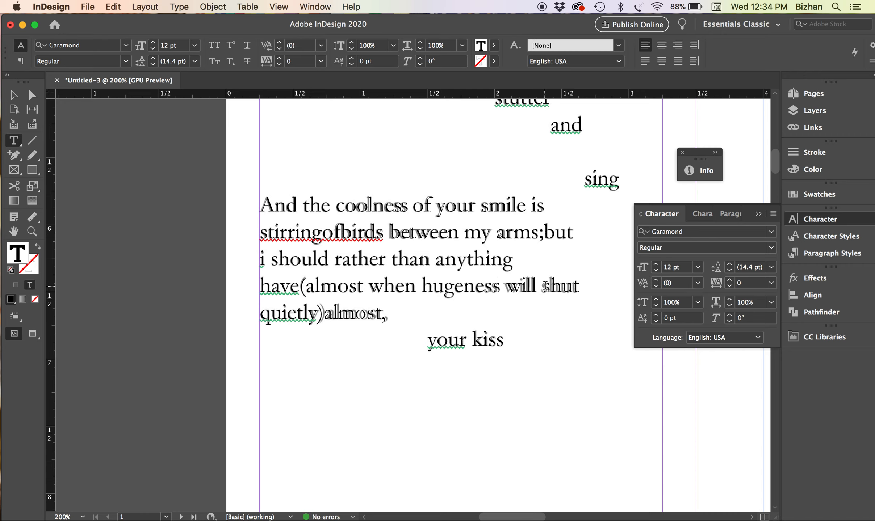
{"action": "left_click", "coordinate": [730, 287]}
{"action": "left_click", "coordinate": [730, 287]}
{"action": "left_click", "coordinate": [730, 287]}
{"action": "left_click", "coordinate": [729, 287]}
{"action": "left_click", "coordinate": [730, 286]}
{"action": "left_click", "coordinate": [729, 287]}
{"action": "left_click", "coordinate": [655, 287]}
{"action": "left_click", "coordinate": [656, 287]}
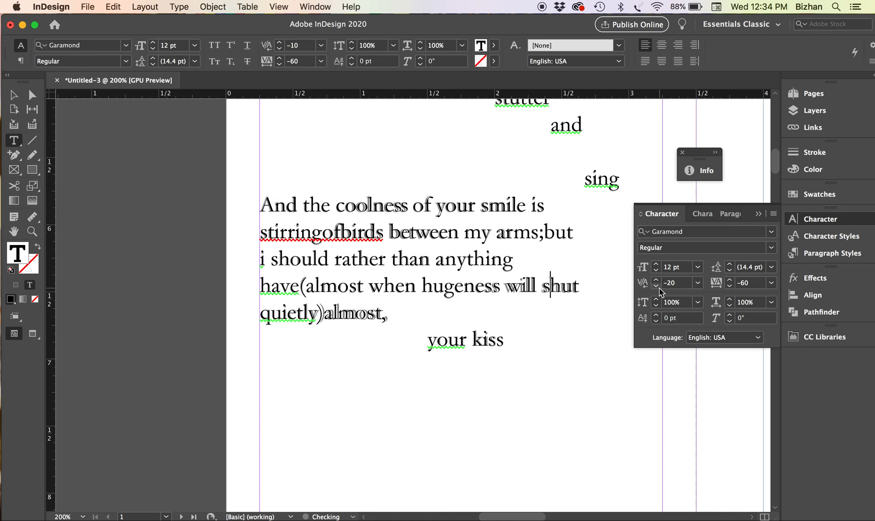
{"action": "left_click", "coordinate": [536, 288]}
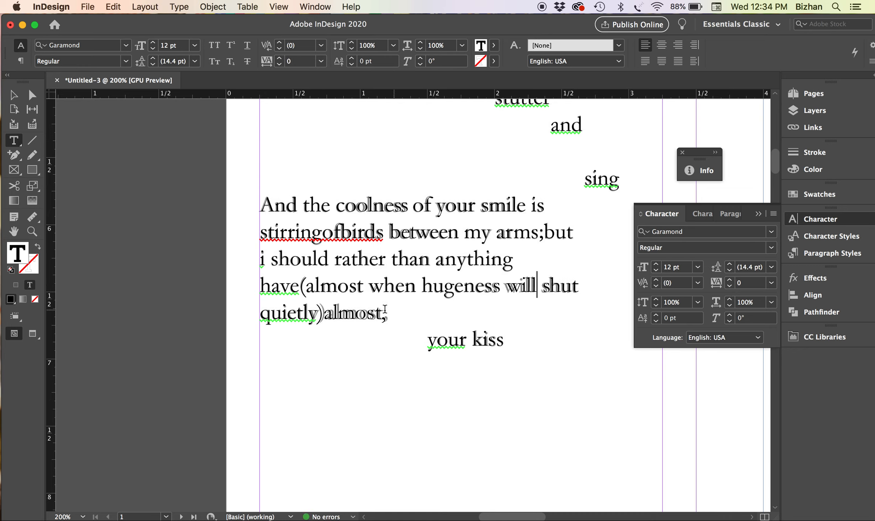
Set 'almost' tracking to -10 and kern before it to 80
{"action": "double_click", "coordinate": [355, 318]}
{"action": "left_click", "coordinate": [730, 286]}
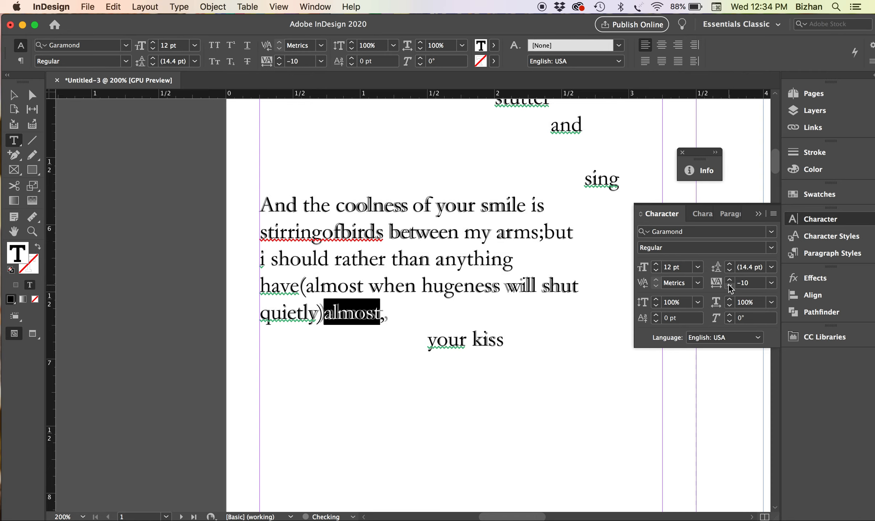
{"action": "left_click", "coordinate": [324, 312]}
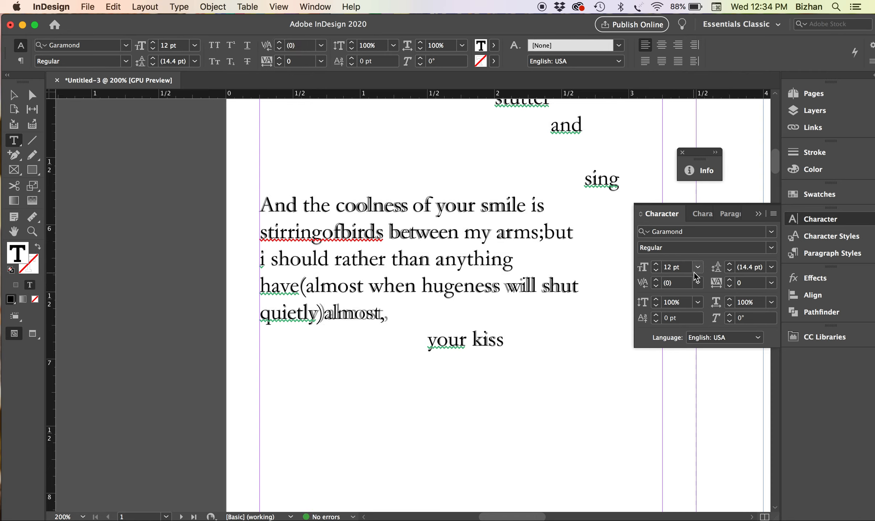
{"action": "left_click", "coordinate": [656, 281]}
{"action": "left_click", "coordinate": [656, 282]}
{"action": "left_click", "coordinate": [656, 282]}
{"action": "left_click", "coordinate": [656, 281]}
{"action": "left_click", "coordinate": [656, 281]}
{"action": "left_click", "coordinate": [656, 281]}
{"action": "left_click", "coordinate": [656, 282]}
{"action": "left_click", "coordinate": [657, 282]}
{"action": "key", "text": "super+minus"}
{"action": "key", "text": "super+minus"}
{"action": "key", "text": "super+minus"}
{"action": "scroll", "coordinate": [454, 314], "scroll_direction": "up", "scroll_amount": 9}
{"action": "scroll", "coordinate": [453, 314], "scroll_direction": "right", "scroll_amount": 3}
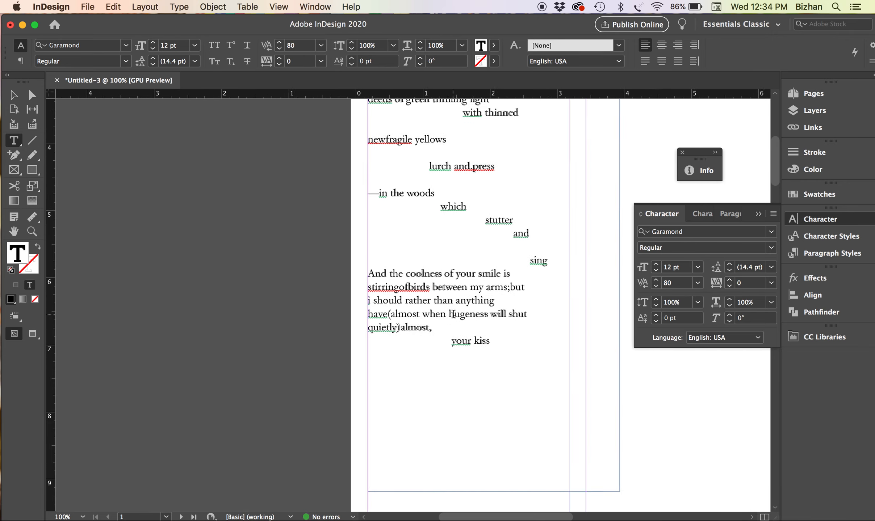
{"action": "scroll", "coordinate": [423, 271], "scroll_direction": "down", "scroll_amount": 3}
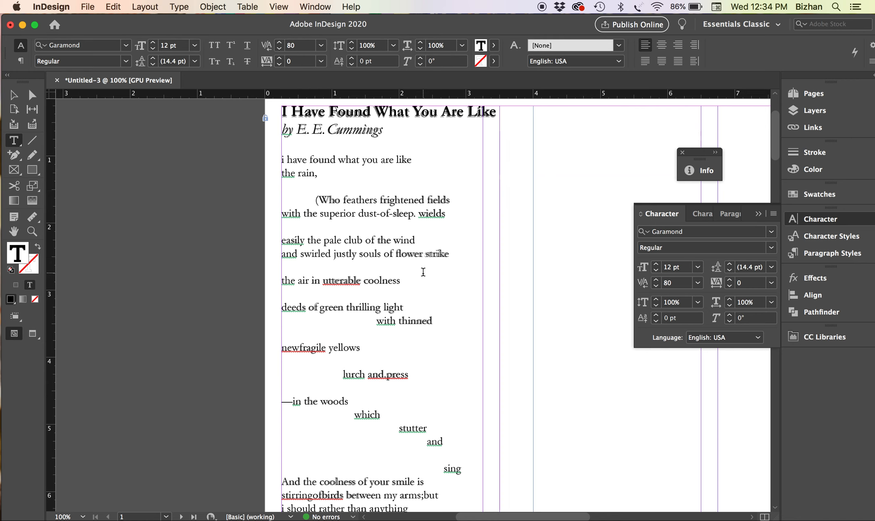
{"action": "key", "text": "super+minus"}
{"action": "scroll", "coordinate": [503, 301], "scroll_direction": "up", "scroll_amount": 5}
{"action": "scroll", "coordinate": [503, 301], "scroll_direction": "right", "scroll_amount": 6}
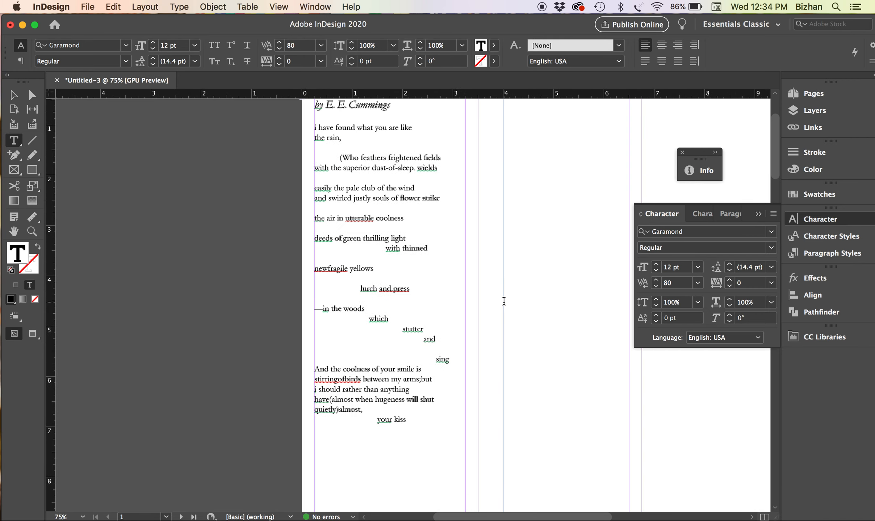
{"action": "scroll", "coordinate": [503, 302], "scroll_direction": "down", "scroll_amount": 5}
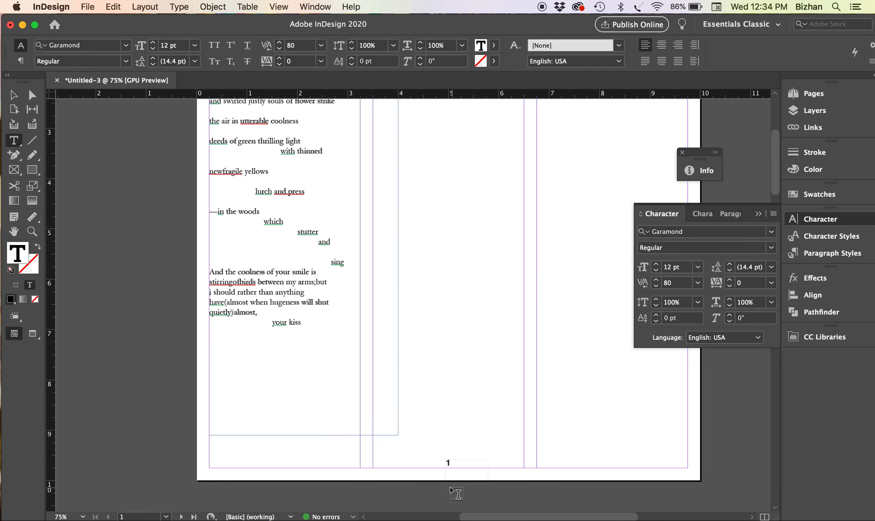
{"action": "scroll", "coordinate": [320, 278], "scroll_direction": "up", "scroll_amount": 3}
{"action": "scroll", "coordinate": [319, 278], "scroll_direction": "left", "scroll_amount": 1}
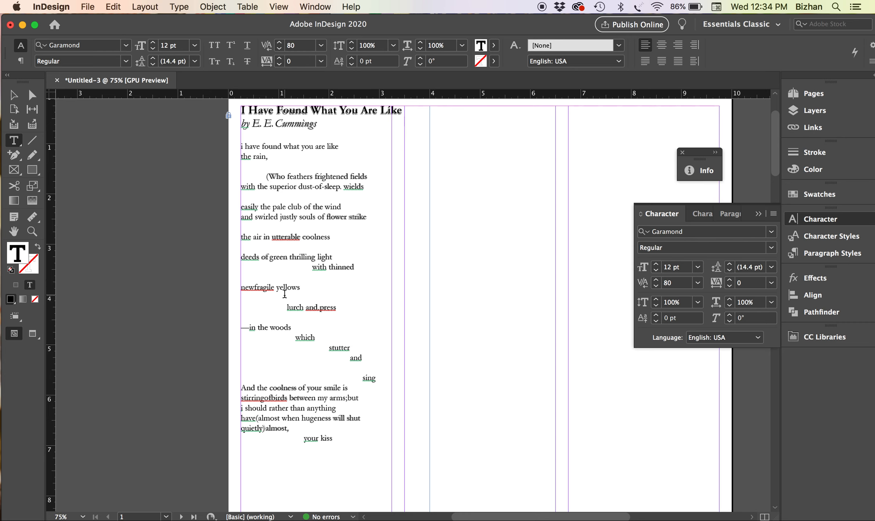
{"action": "scroll", "coordinate": [285, 294], "scroll_direction": "up", "scroll_amount": 1}
{"action": "scroll", "coordinate": [284, 294], "scroll_direction": "right", "scroll_amount": 1}
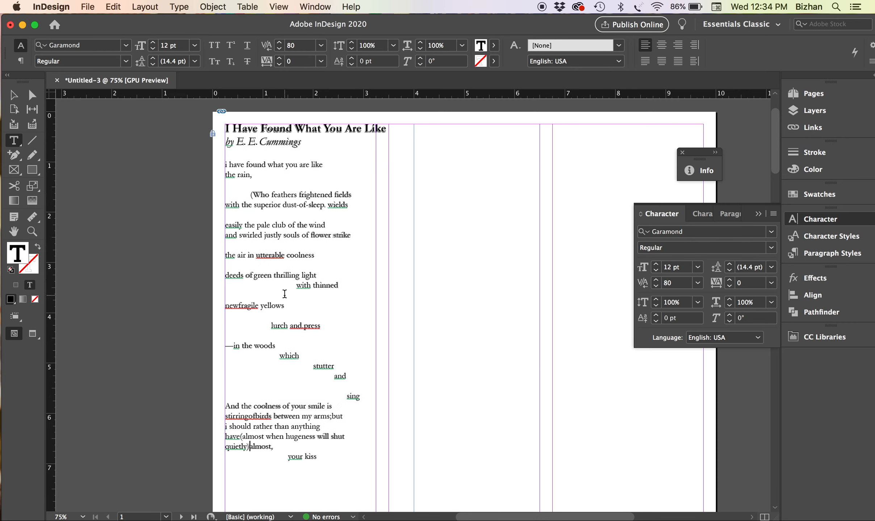